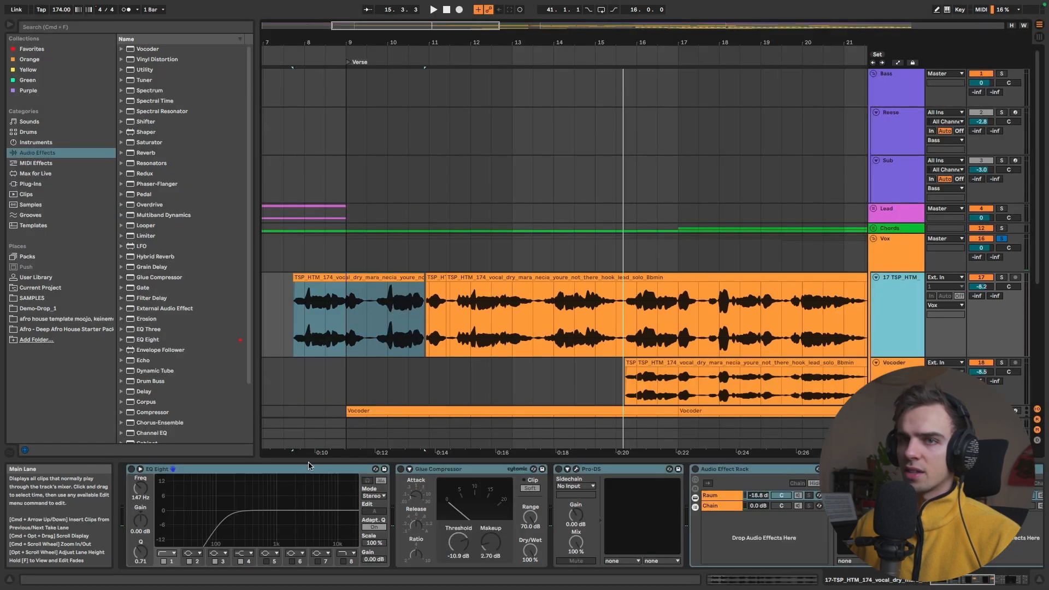
Enable EQ Eight, Glue Compressor and Pro-DS on the lead vocal track while playing back the selected vocal clip
click(143, 484)
click(132, 469)
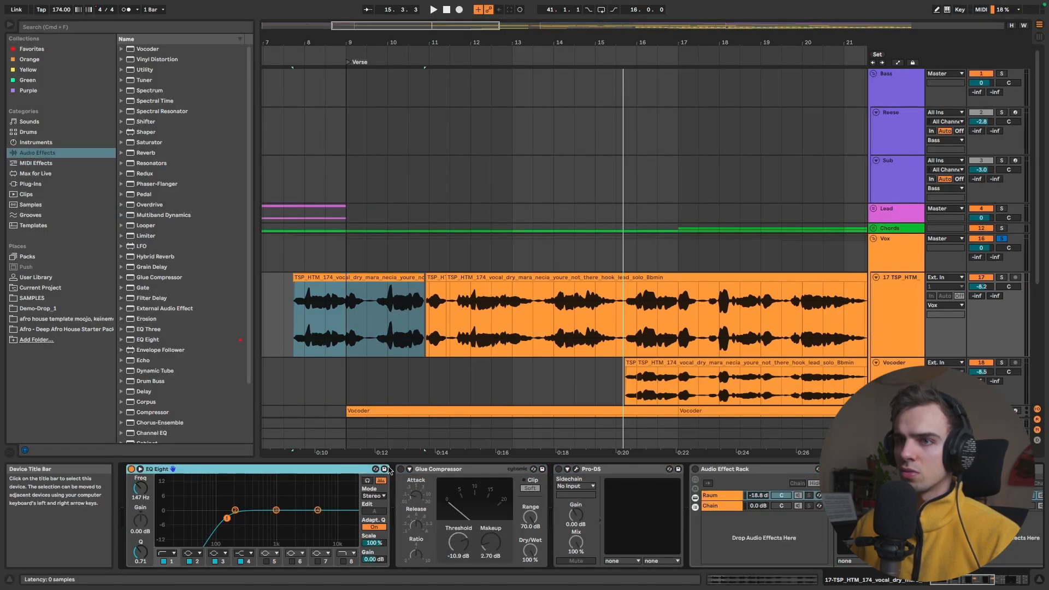
click(410, 470)
click(409, 469)
click(401, 470)
key(space)
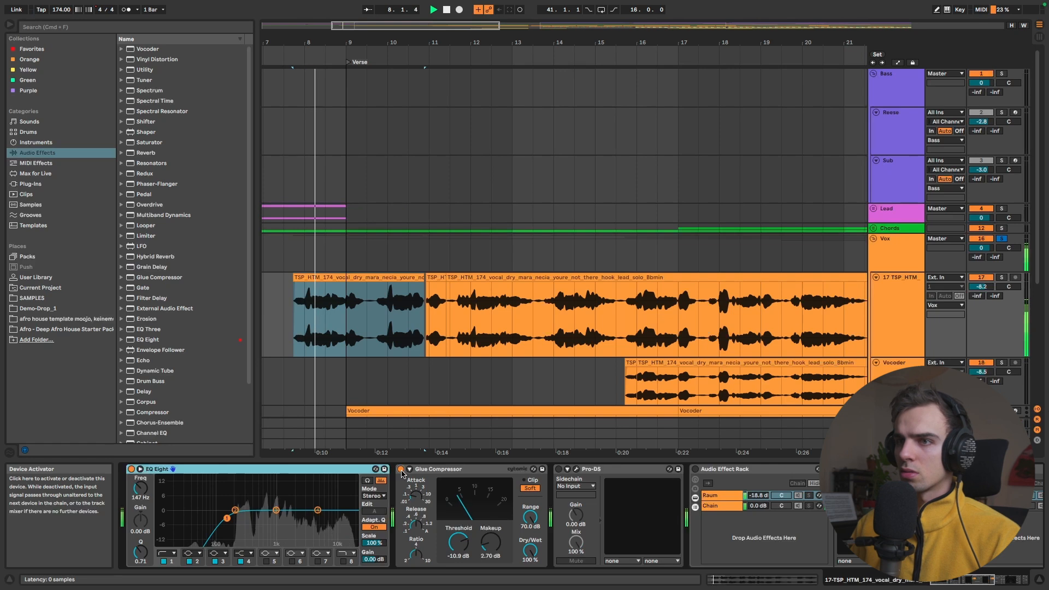
click(557, 469)
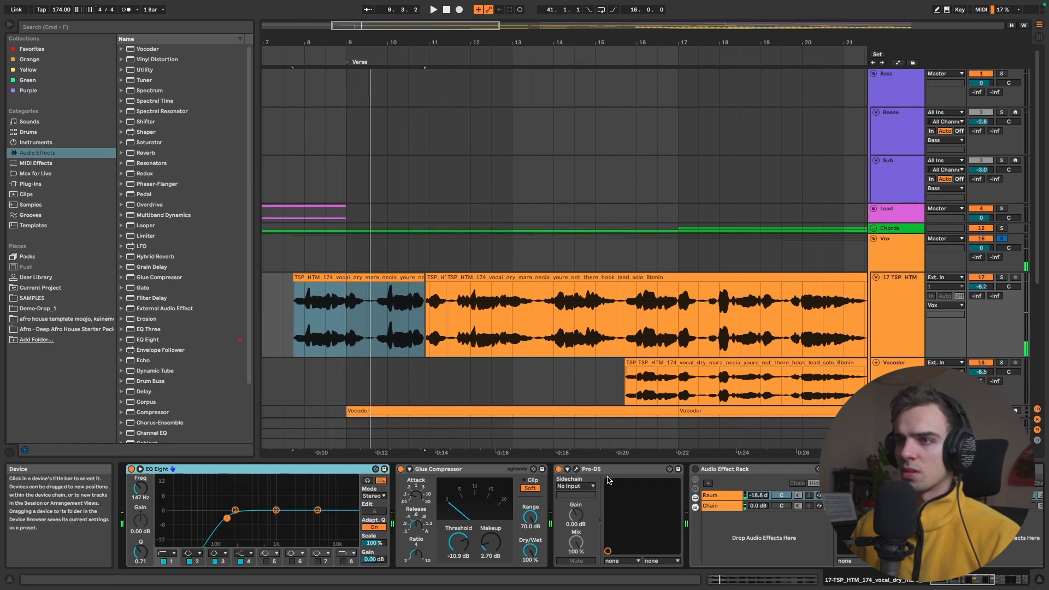
Enable the audio effect rack containing Raum, play the vocal through it and open the Raum plug-in
scroll(579, 475, right, 5)
click(464, 468)
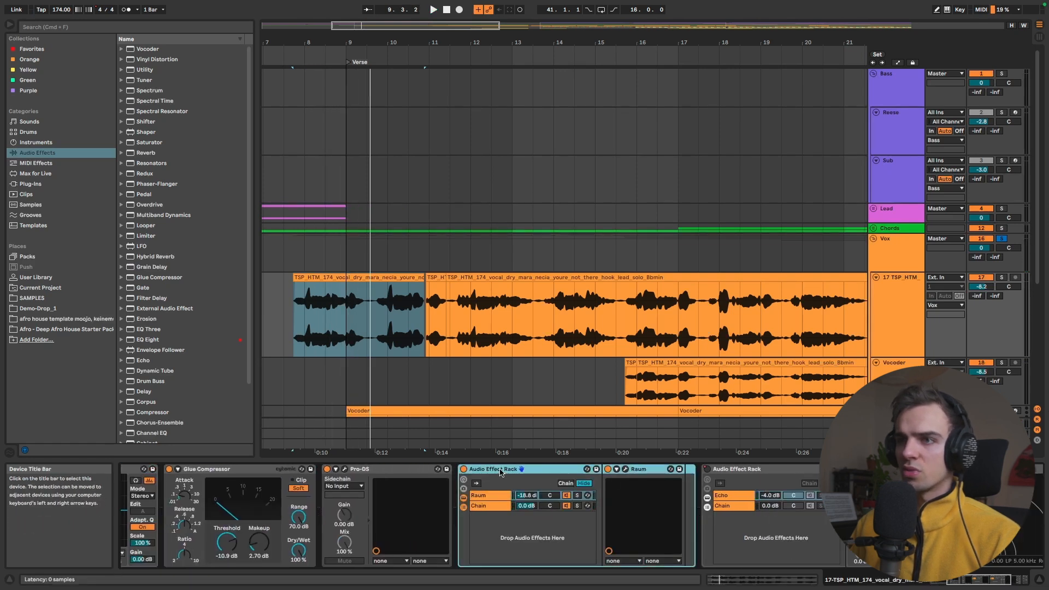
key(space)
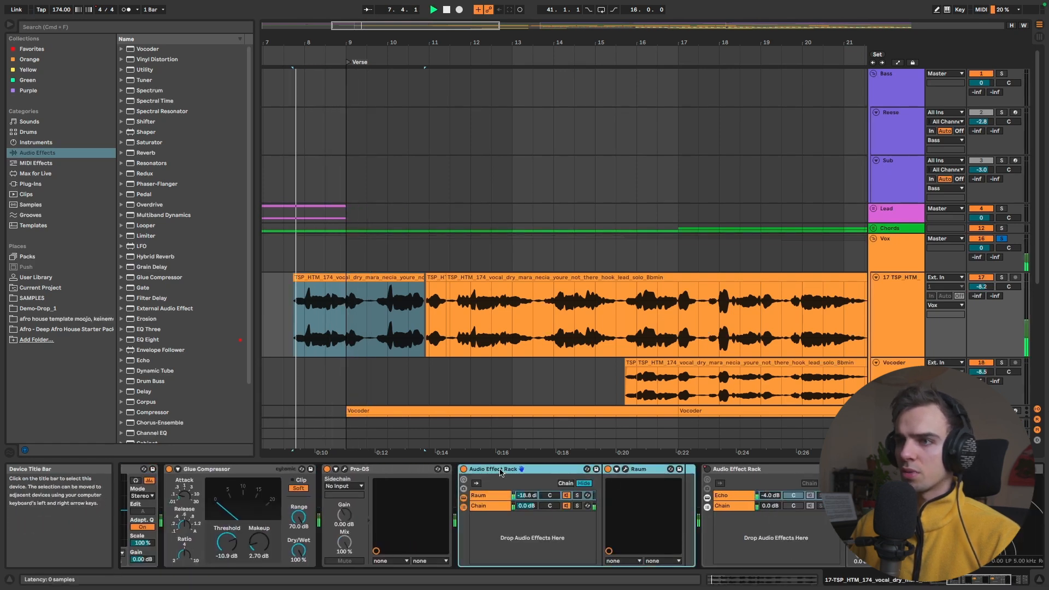
click(626, 469)
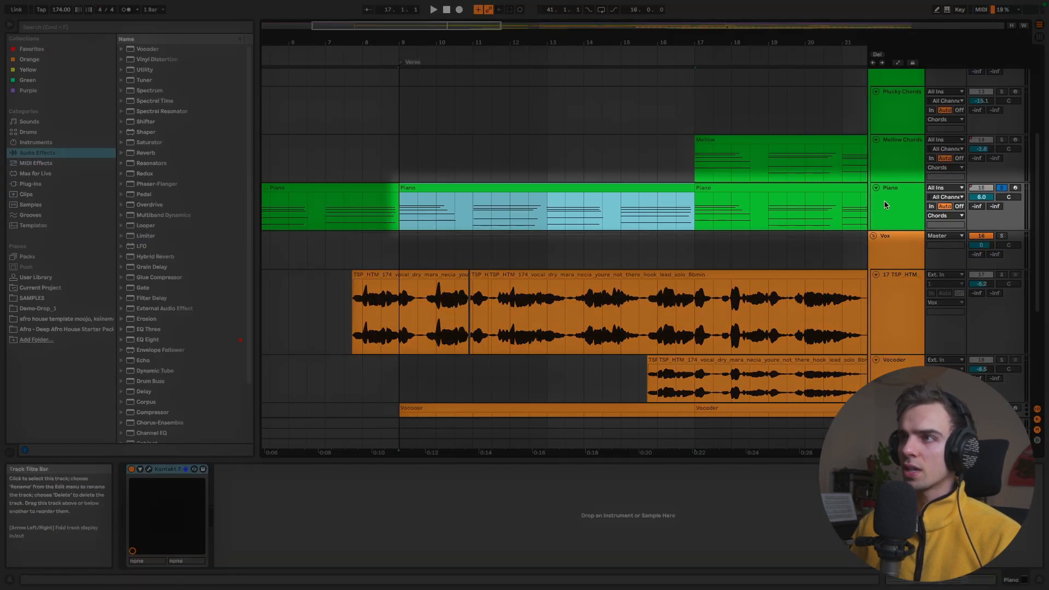
Play the Piano track's verse chords with Kontakt open, and open the Piano clip to view its notes
click(888, 205)
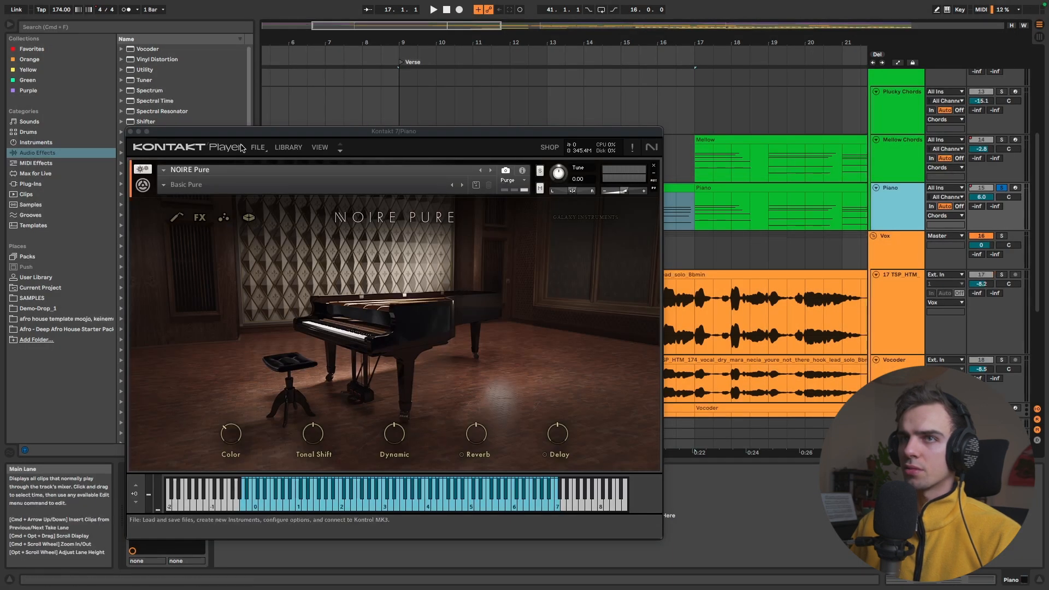
key(space)
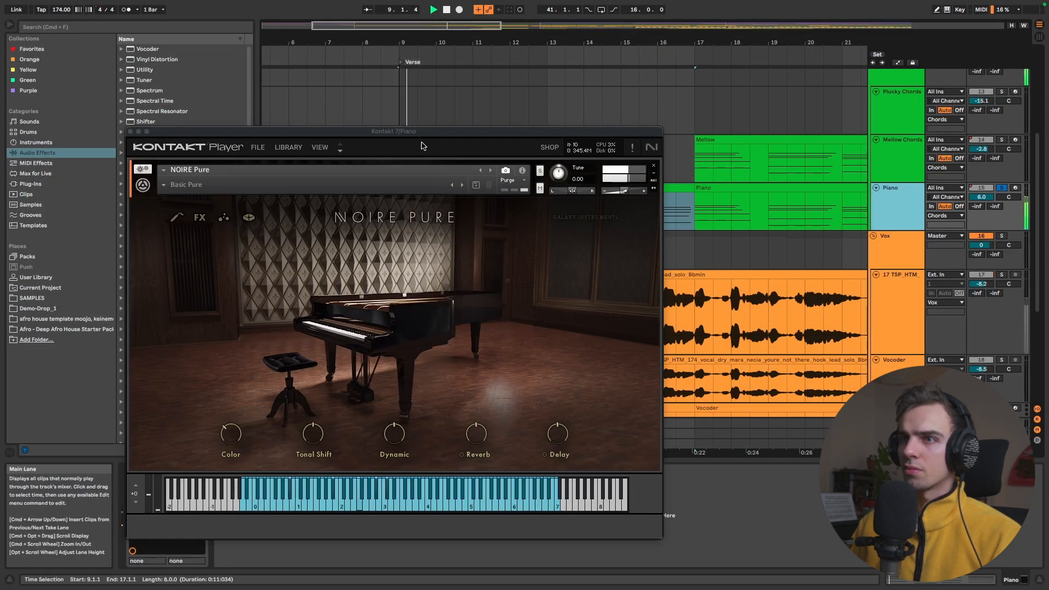
double_click(681, 186)
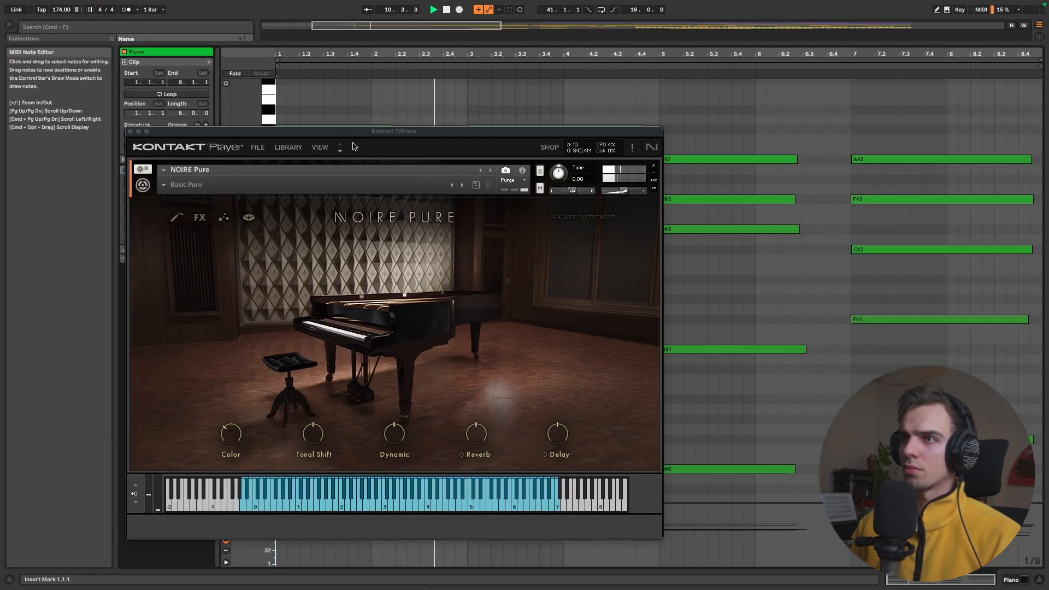
click(130, 131)
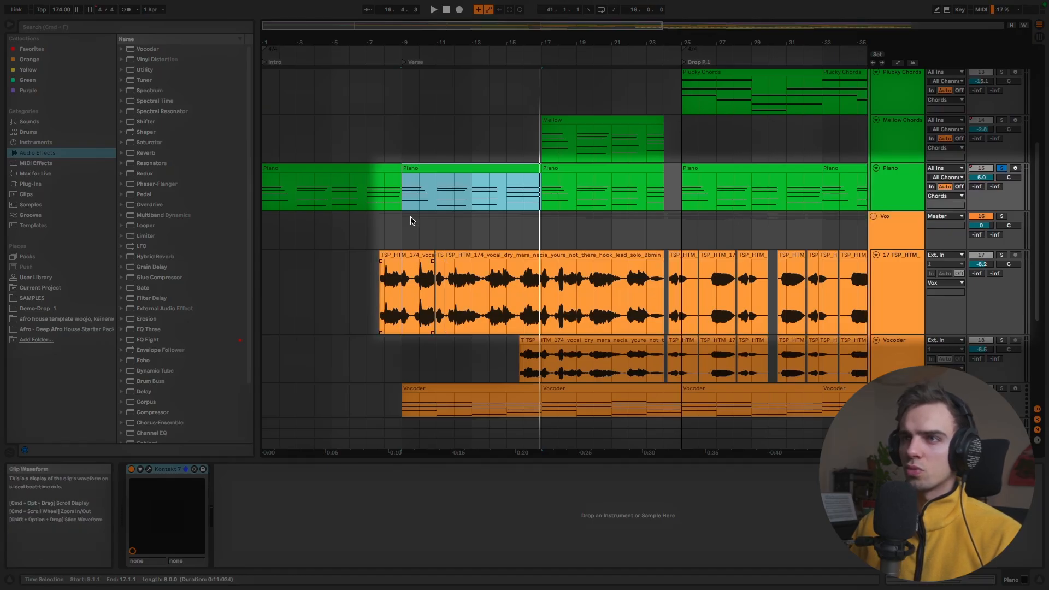
Set the insert marker to 1.1.1 on the Lead group and unfold the group's tracks
scroll(404, 223, up, 5)
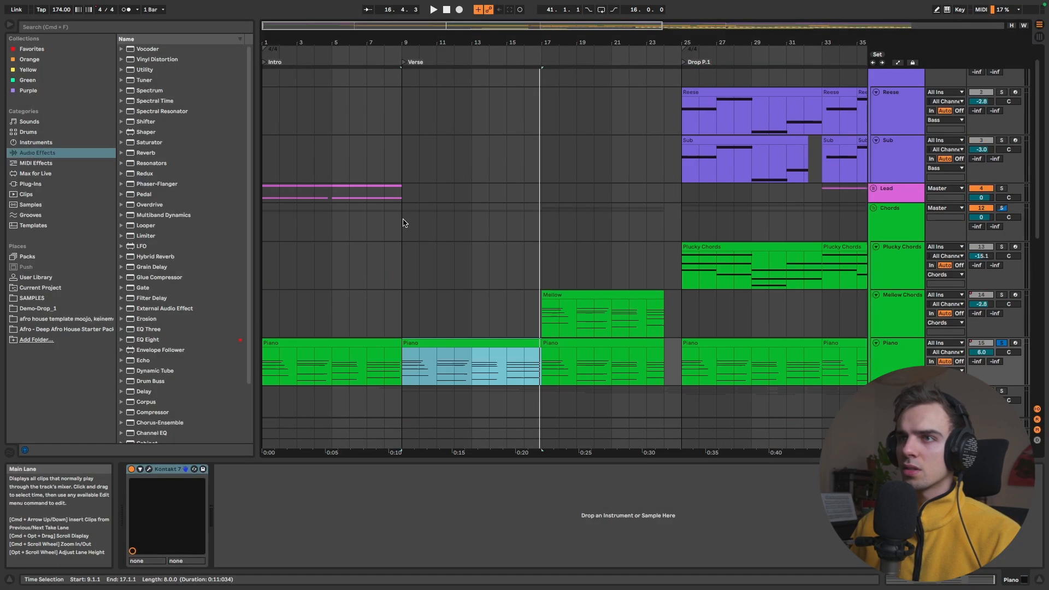
click(271, 198)
scroll(398, 226, down, 2)
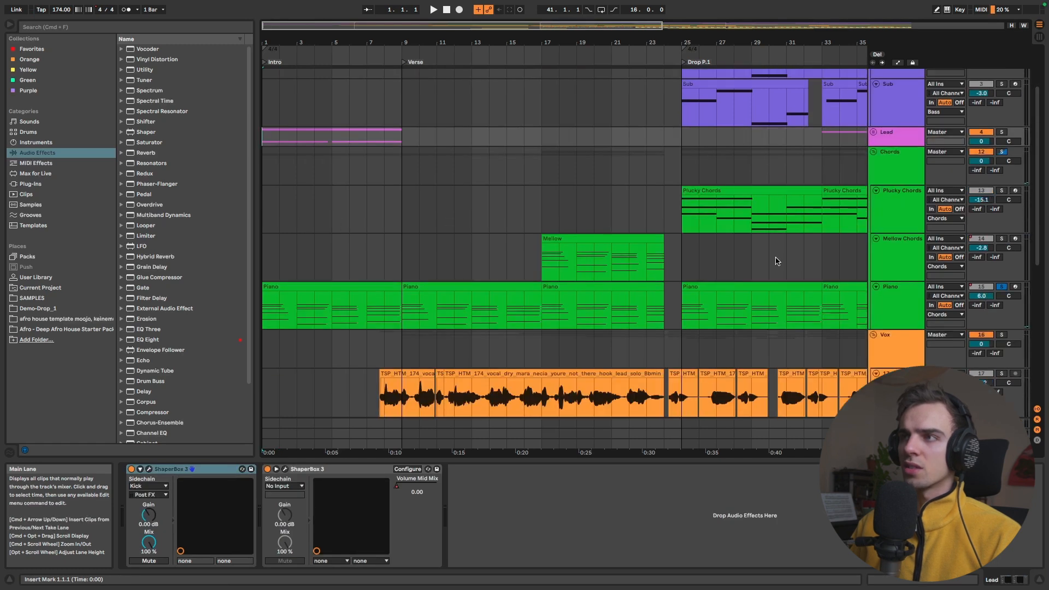
click(871, 131)
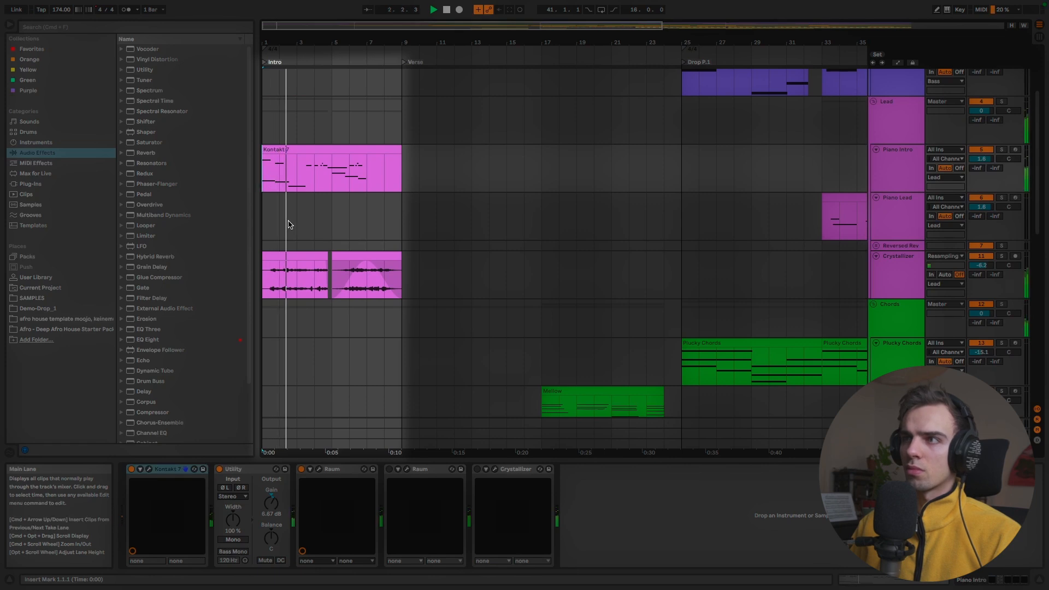
Listen through the intro while examining the Piano chord clip and the Kontakt 7 clip on Piano Intro
scroll(289, 225, down, 3)
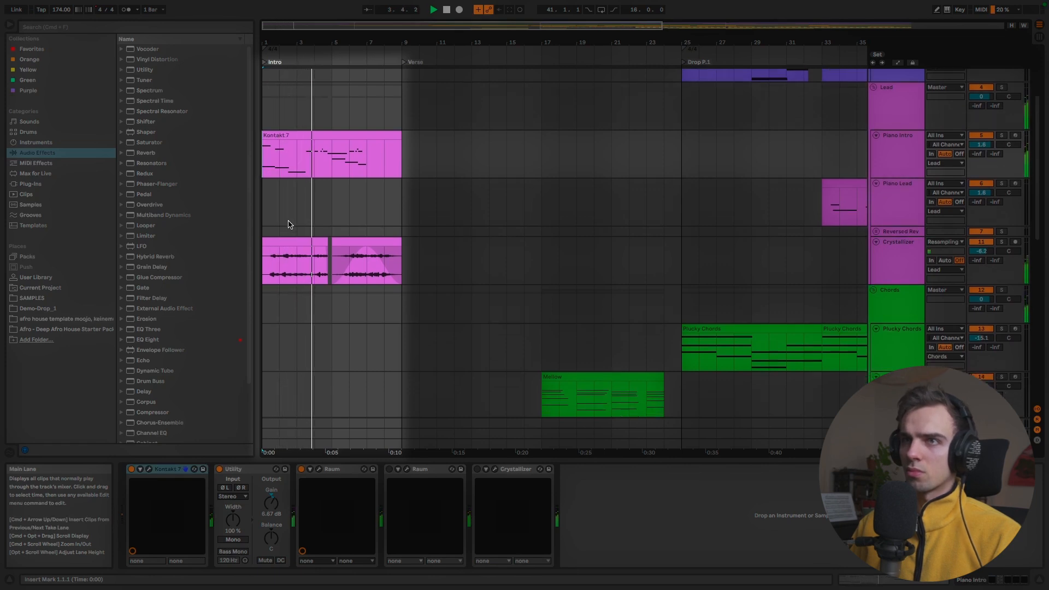
click(362, 379)
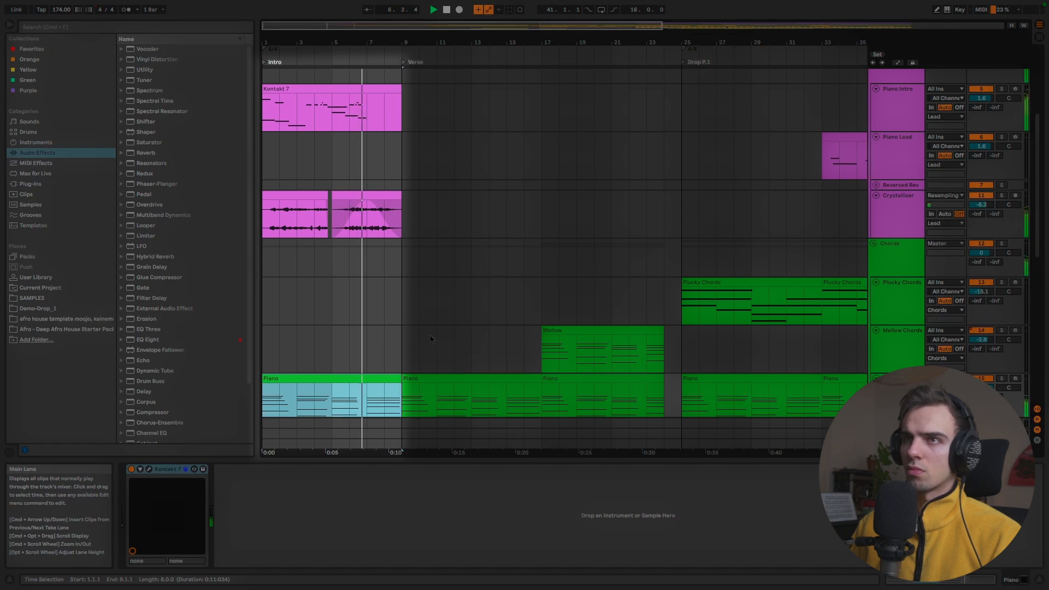
scroll(431, 338, up, 1)
click(376, 117)
scroll(428, 305, down, 2)
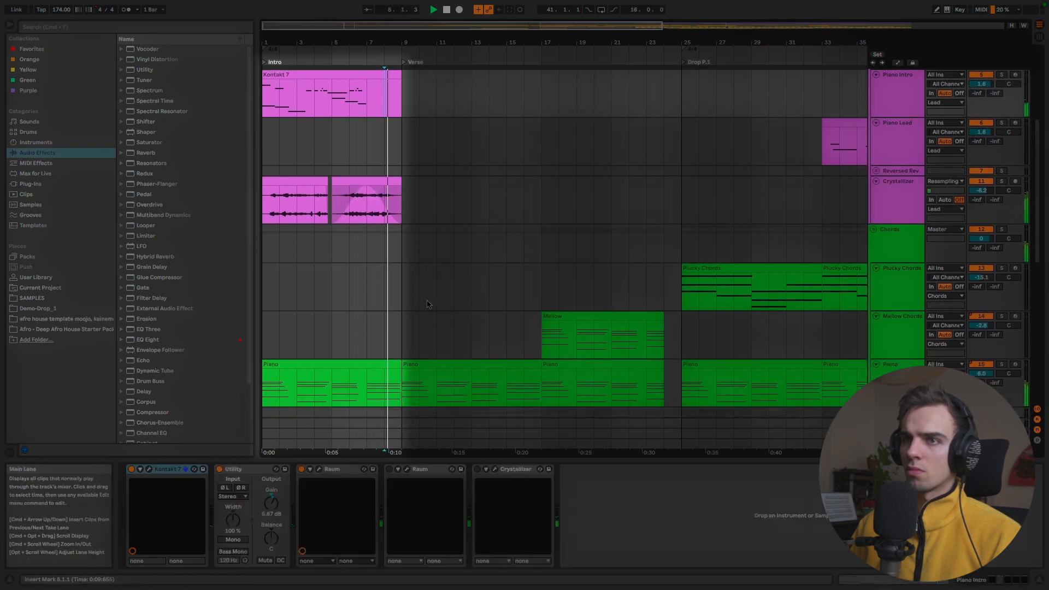
scroll(426, 322, down, 2)
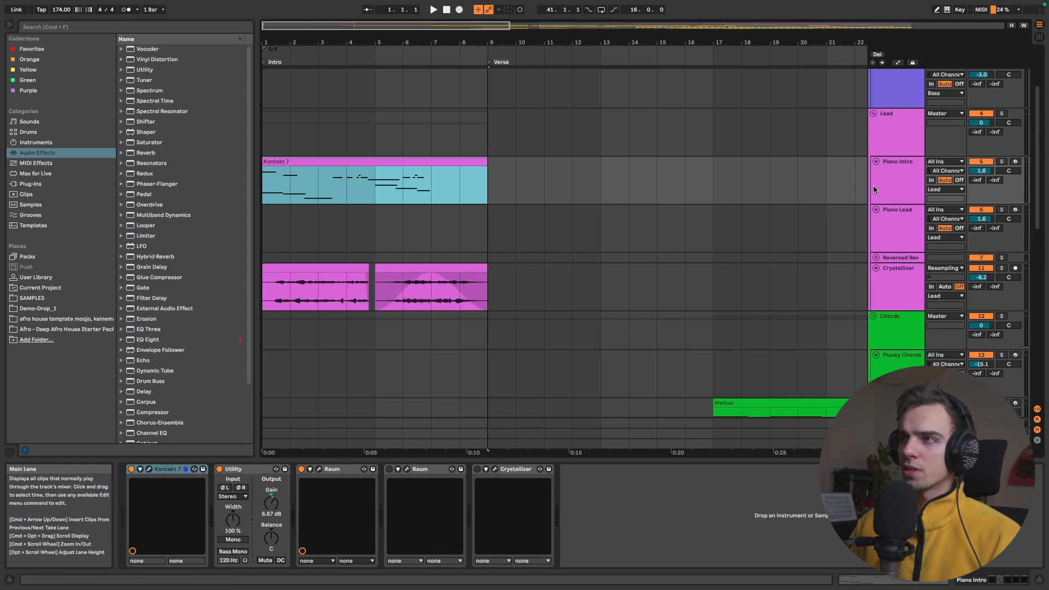
Inspect the Raum settings on the Piano Intro track and view the notes of its Kontakt 7 clip
click(874, 189)
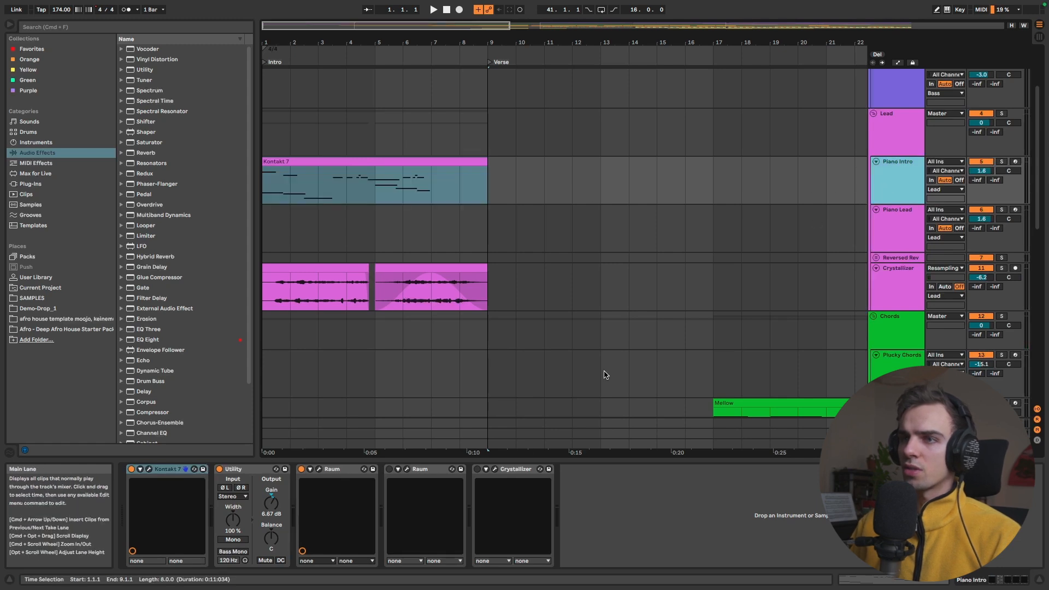
click(319, 470)
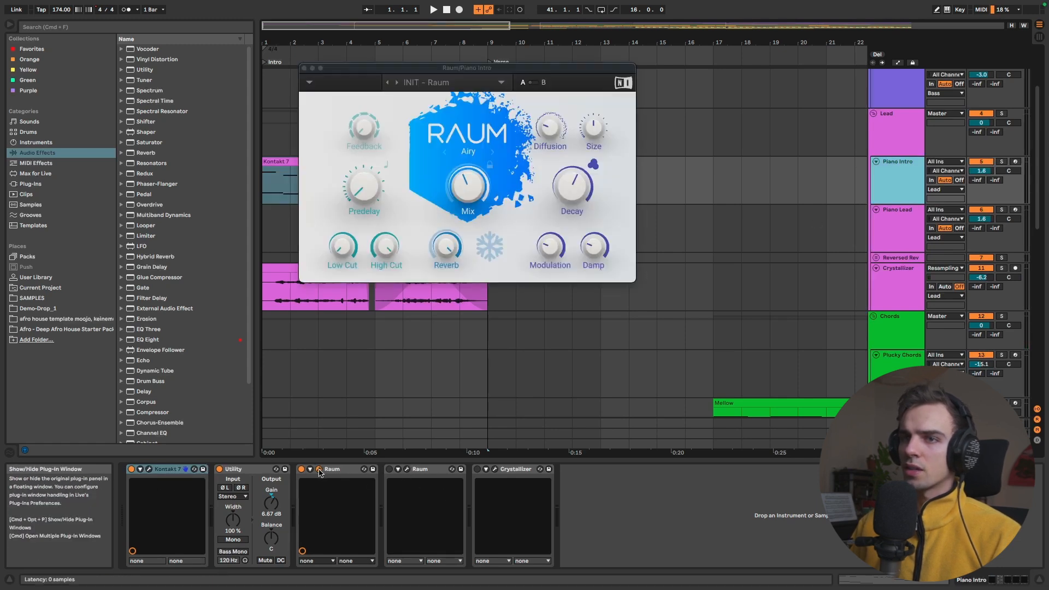
key(super+alt+p)
click(408, 164)
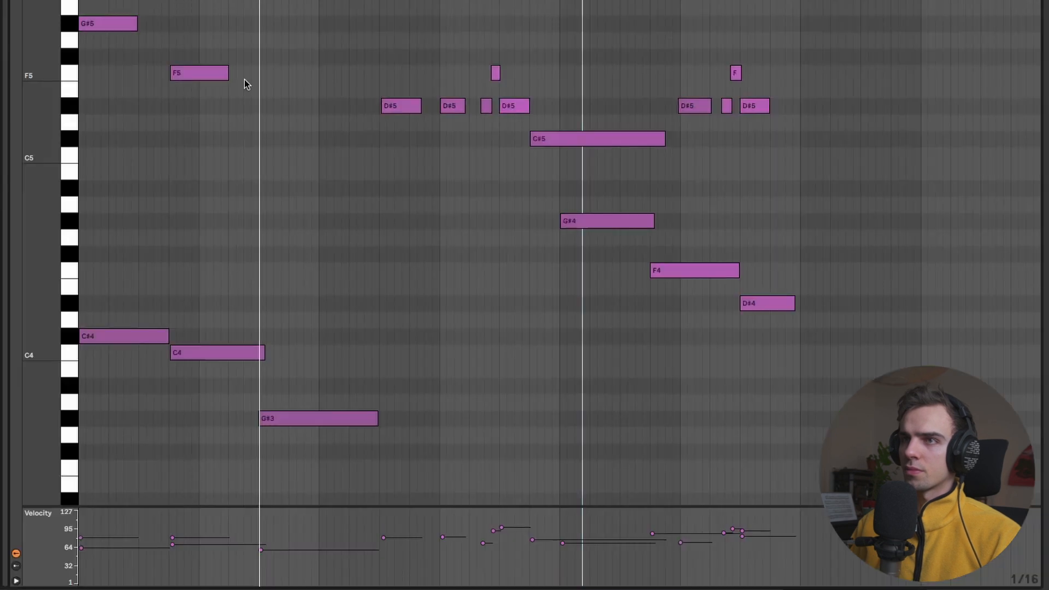
scroll(328, 142, up, 1)
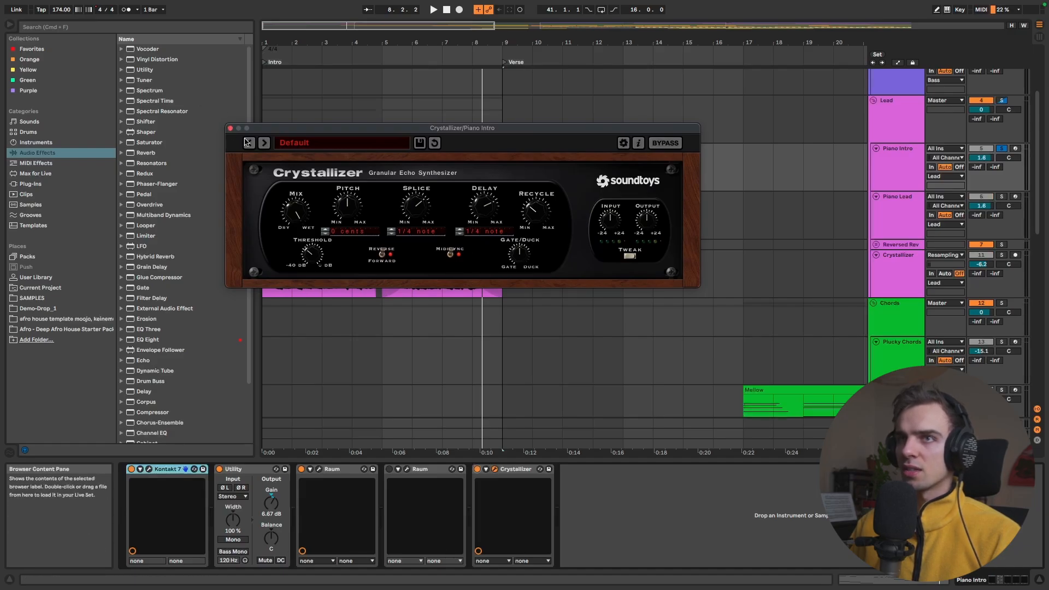
Play the piano intro through Crystallizer with its window moved aside, and close the plug-in window
drag(339, 131, 486, 134)
key(space)
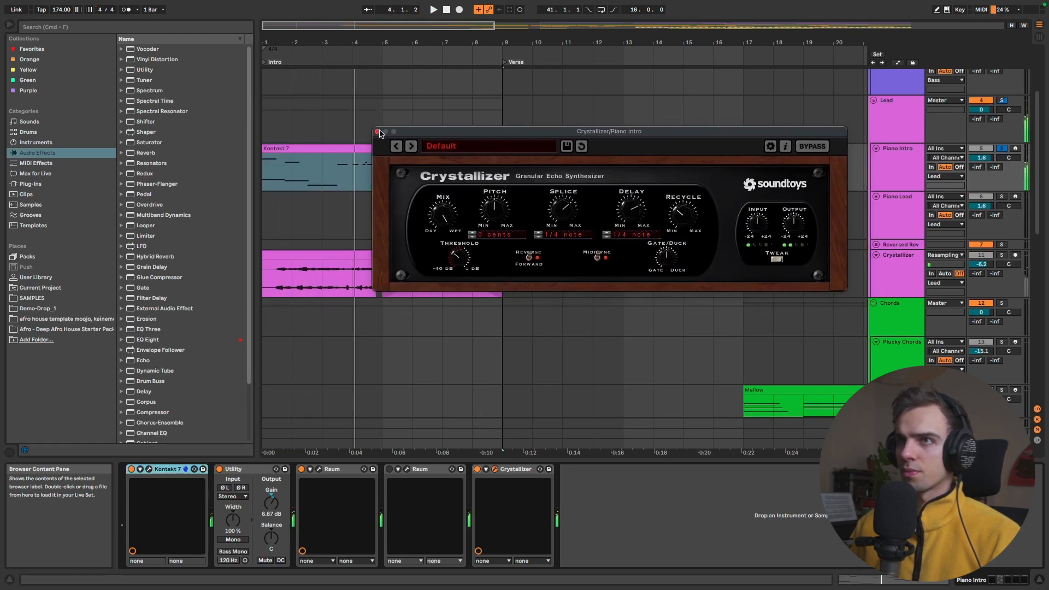
click(378, 132)
Solo the resampled Crystallizer track, play it from the start and inspect its Raum plug-in
click(1001, 255)
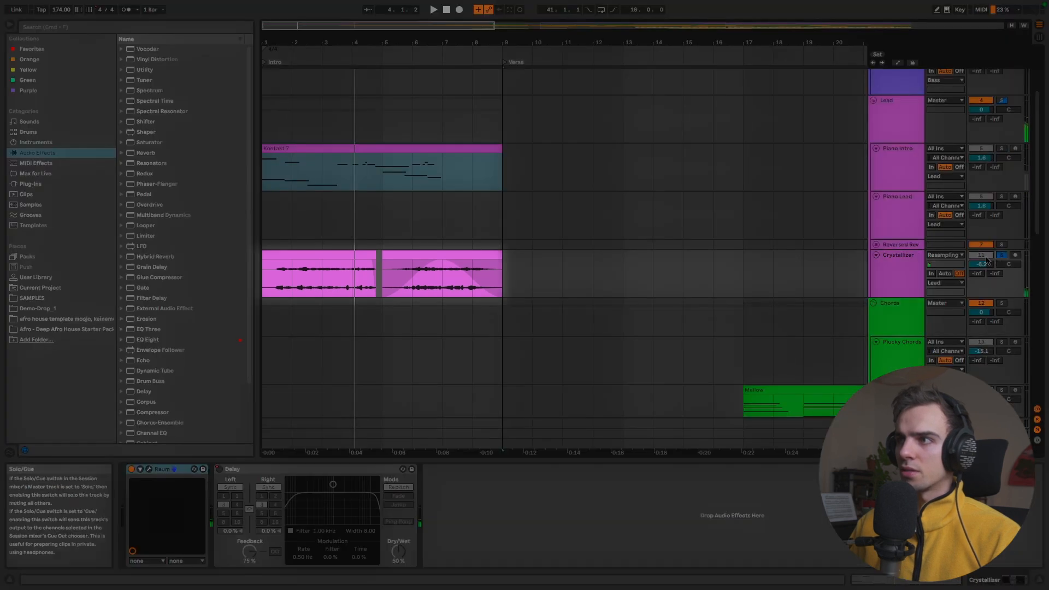
click(884, 275)
key(space)
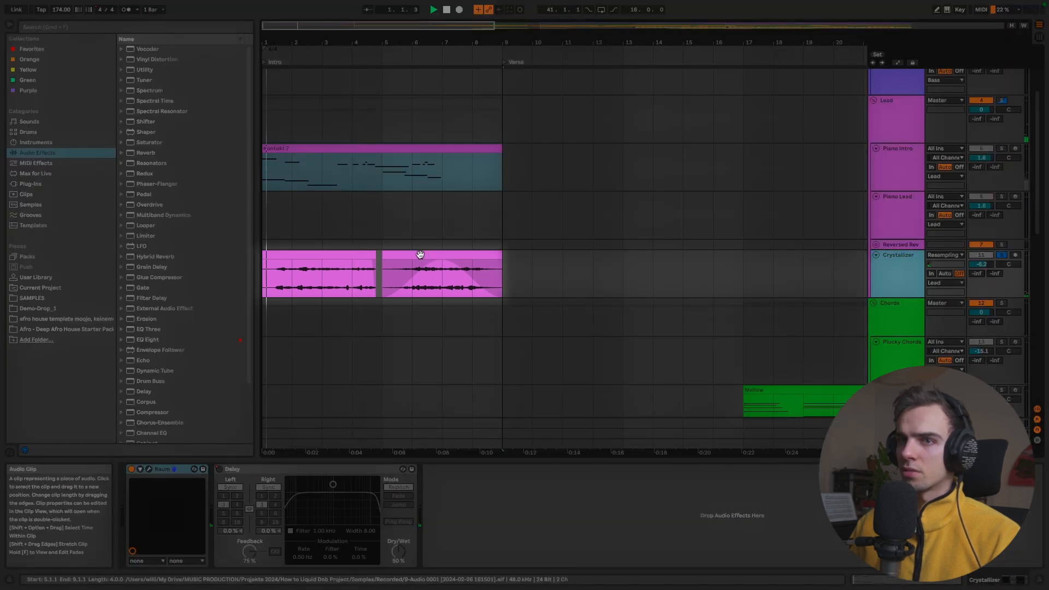
click(148, 469)
drag(472, 83, 717, 89)
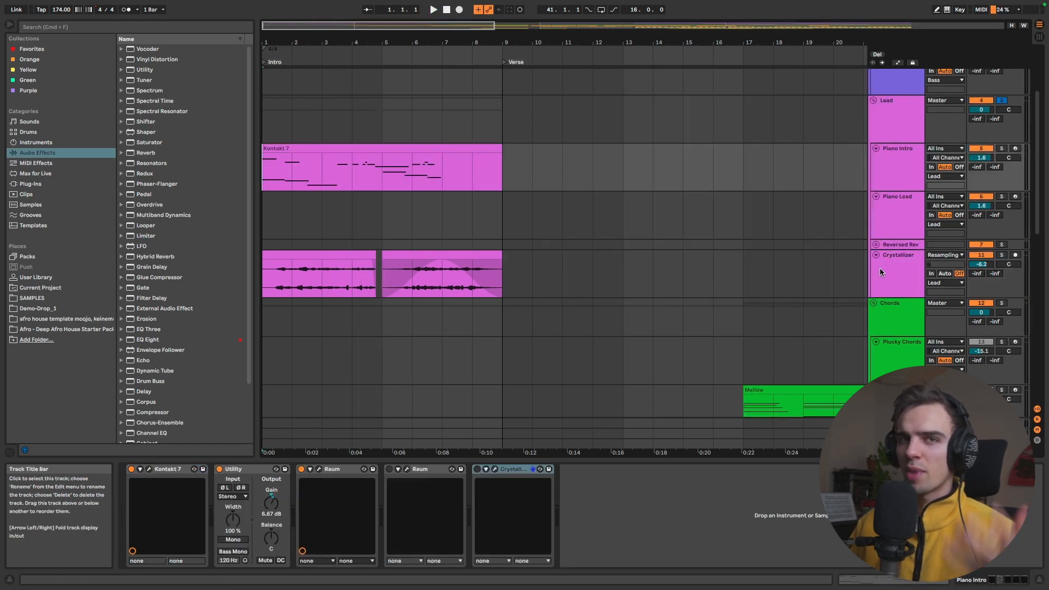
Play back the Piano Intro track, and solo the Piano track to hear its chords from the intro's start
click(906, 159)
key(space)
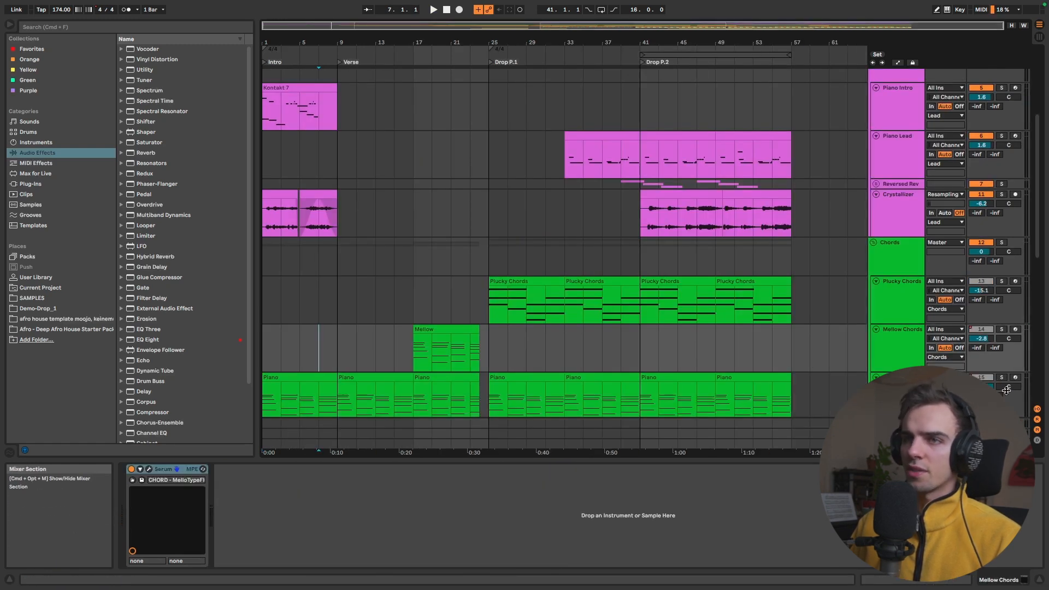
click(1002, 377)
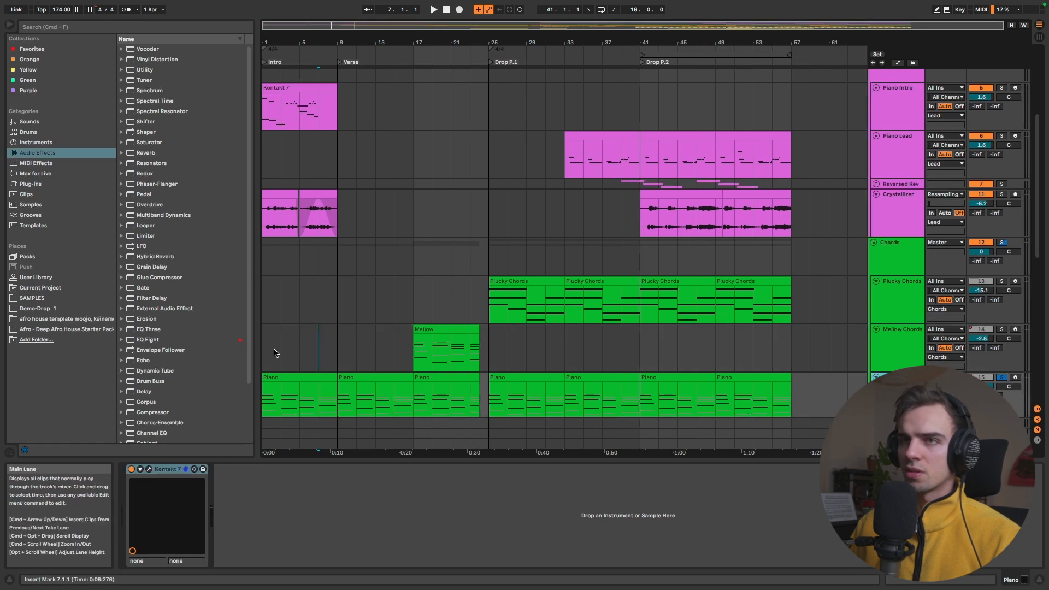
drag(274, 352, 227, 356)
key(space)
Select the first verse vocal clip, solo the 17 TSP_HTM vocal track and play it
scroll(377, 334, down, 2)
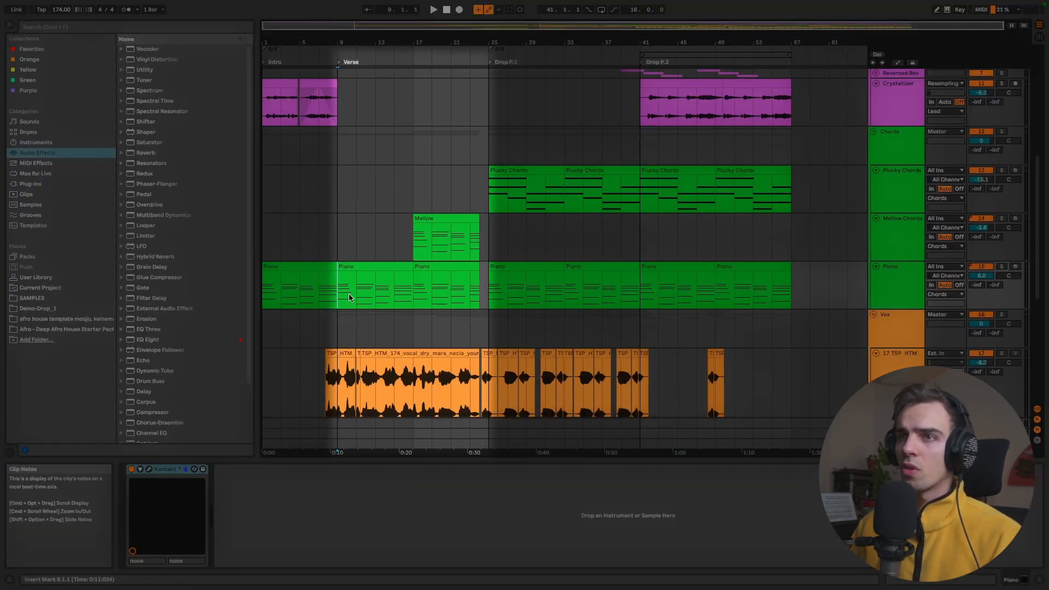
scroll(348, 294, down, 3)
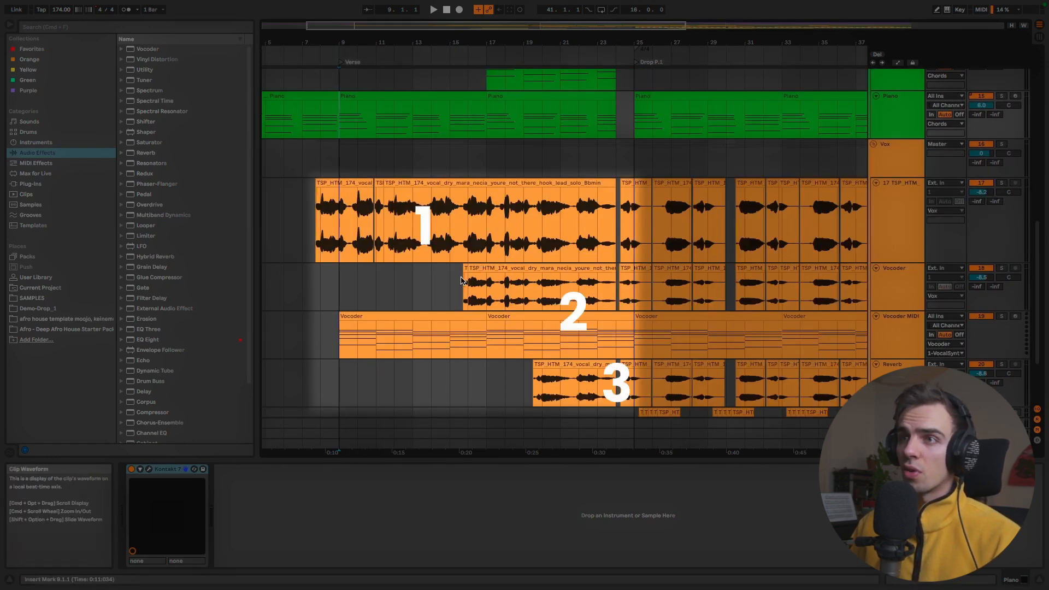
click(333, 183)
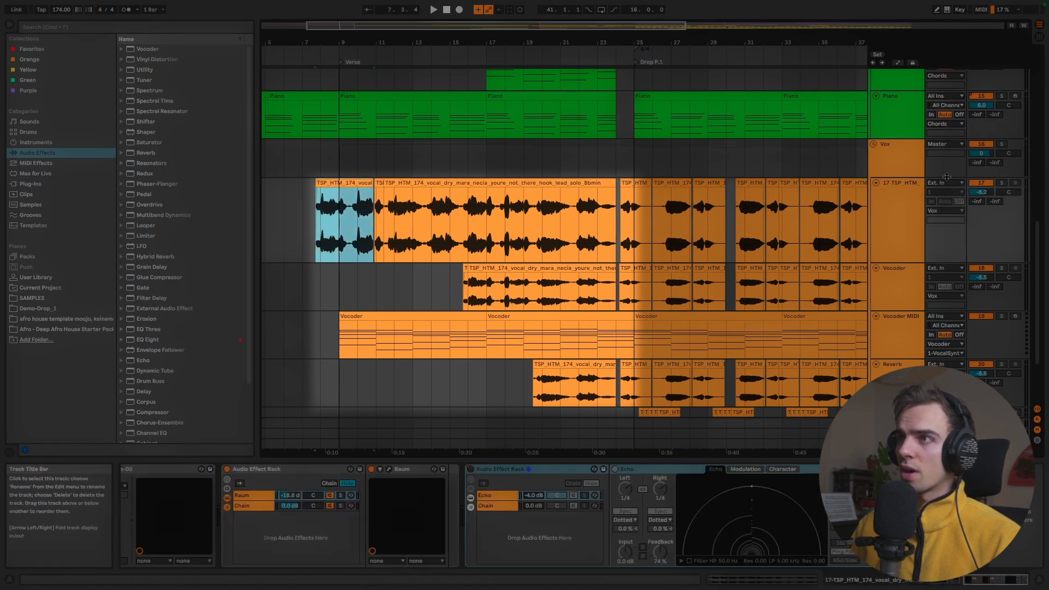
click(899, 224)
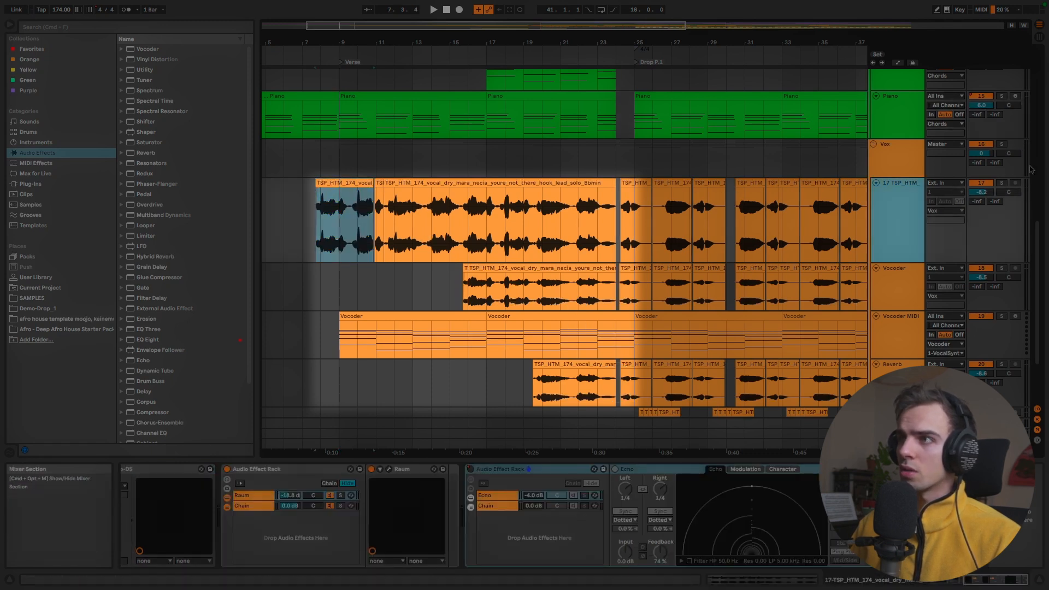
key(space)
click(1002, 183)
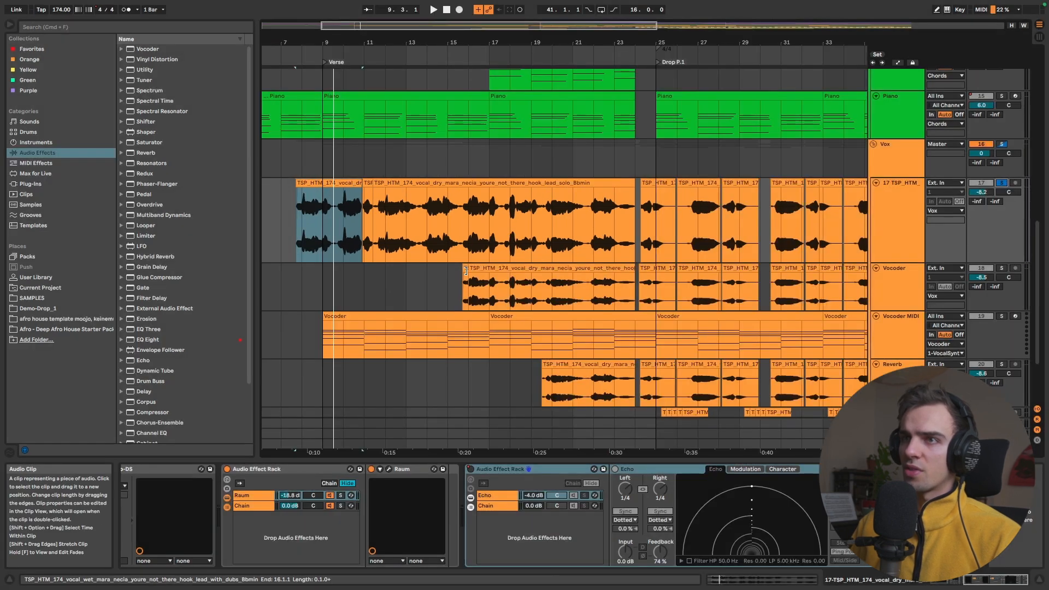
Solo the Vocoder track, select its short first clip and play it with the VocalSynth 2 window open
click(1002, 268)
click(457, 271)
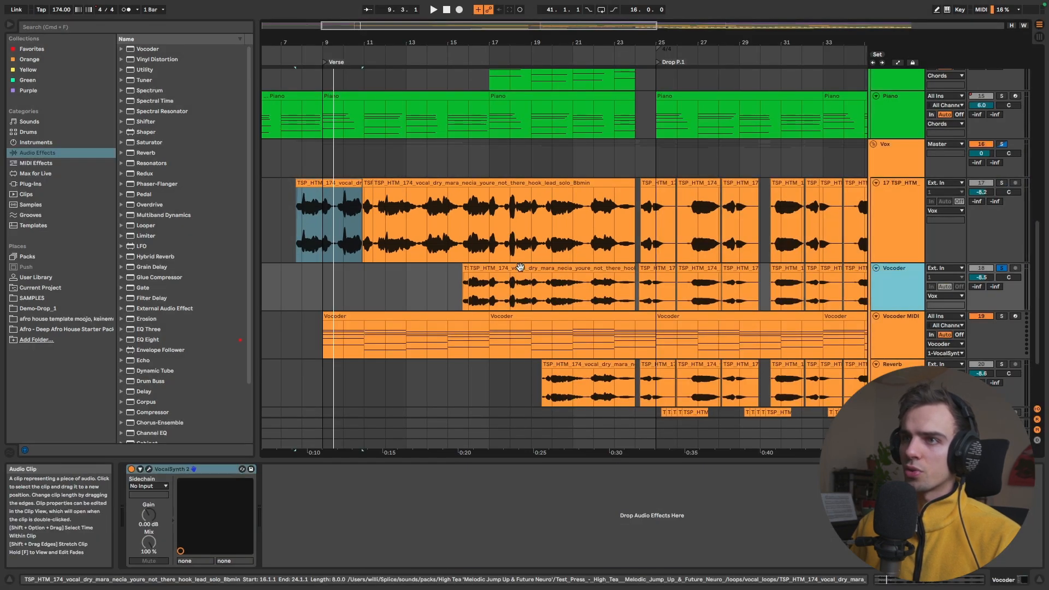
click(466, 268)
drag(434, 158, 216, 96)
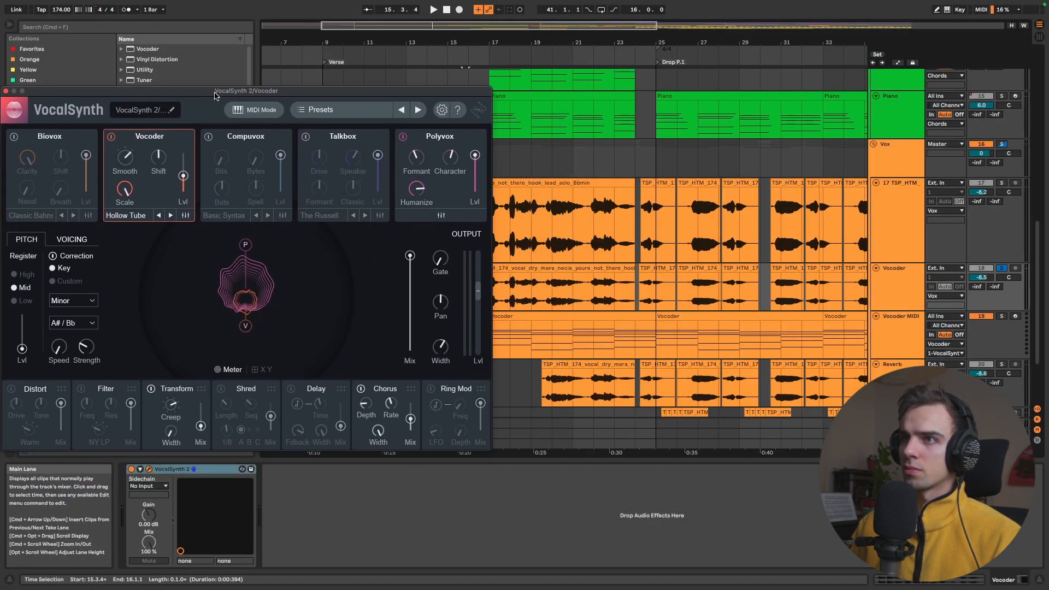
key(space)
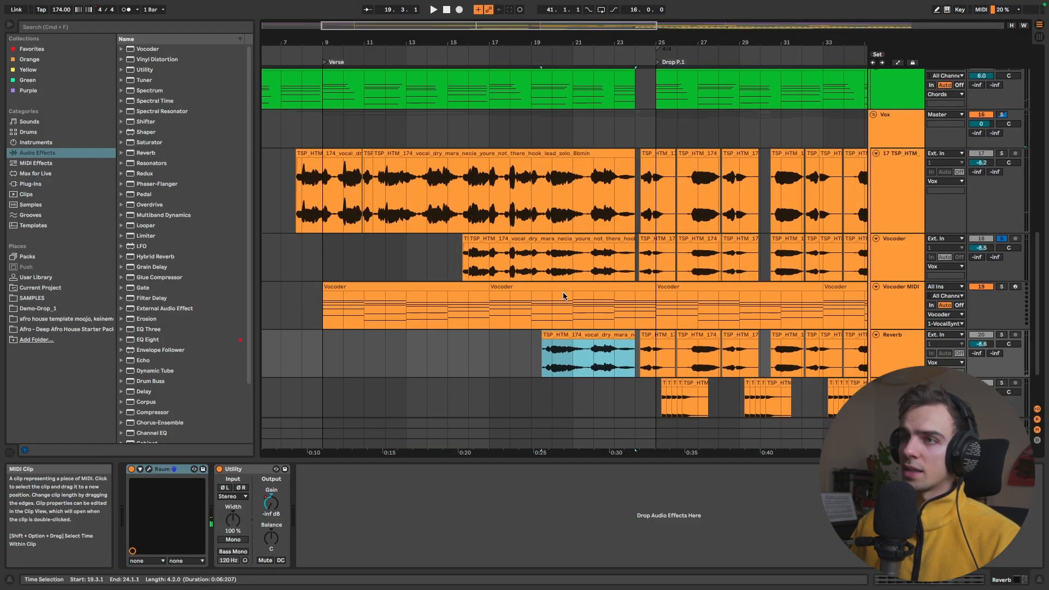
Solo the Reverb vocal track, play its first clip with Raum open, and show its Utility gain automation
scroll(563, 292, down, 2)
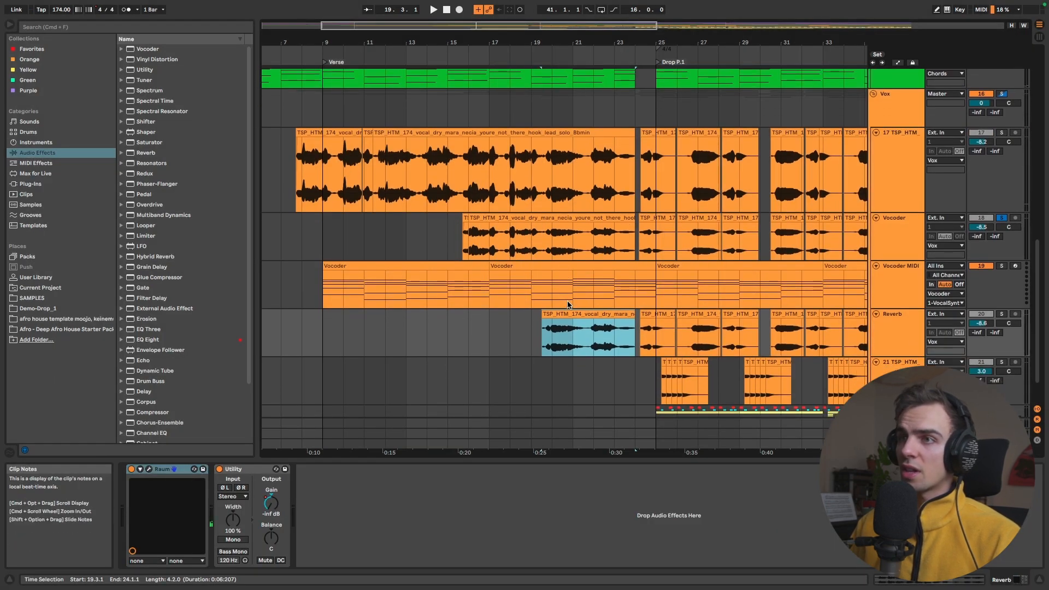
click(1001, 314)
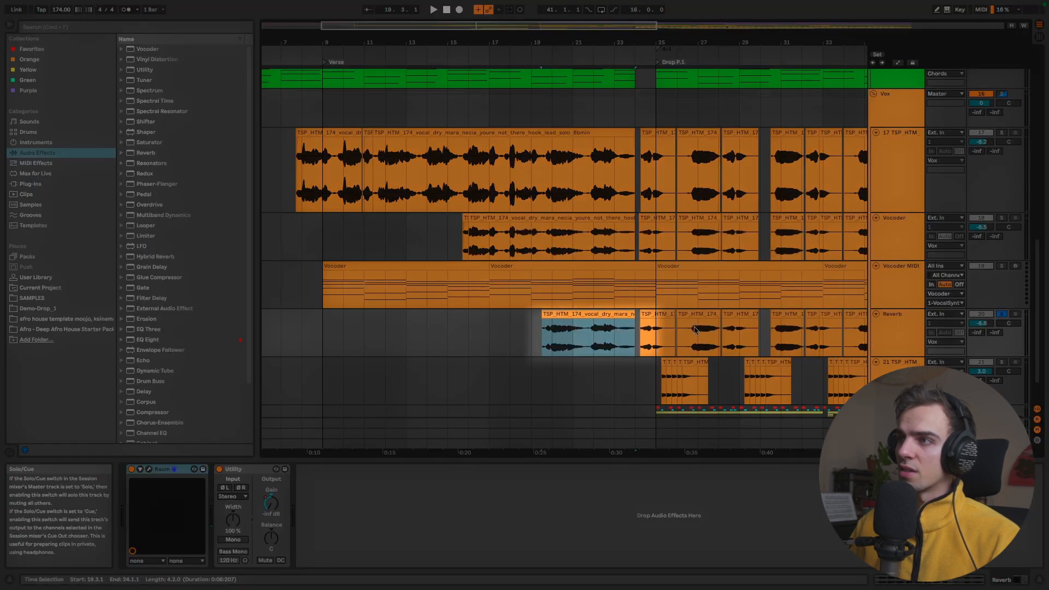
click(615, 316)
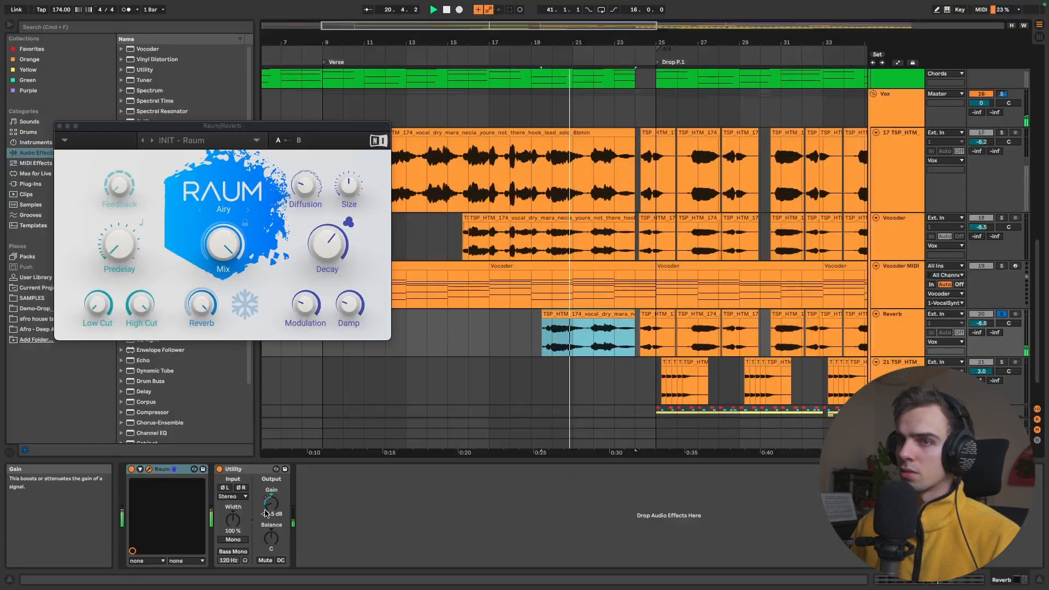
key(a)
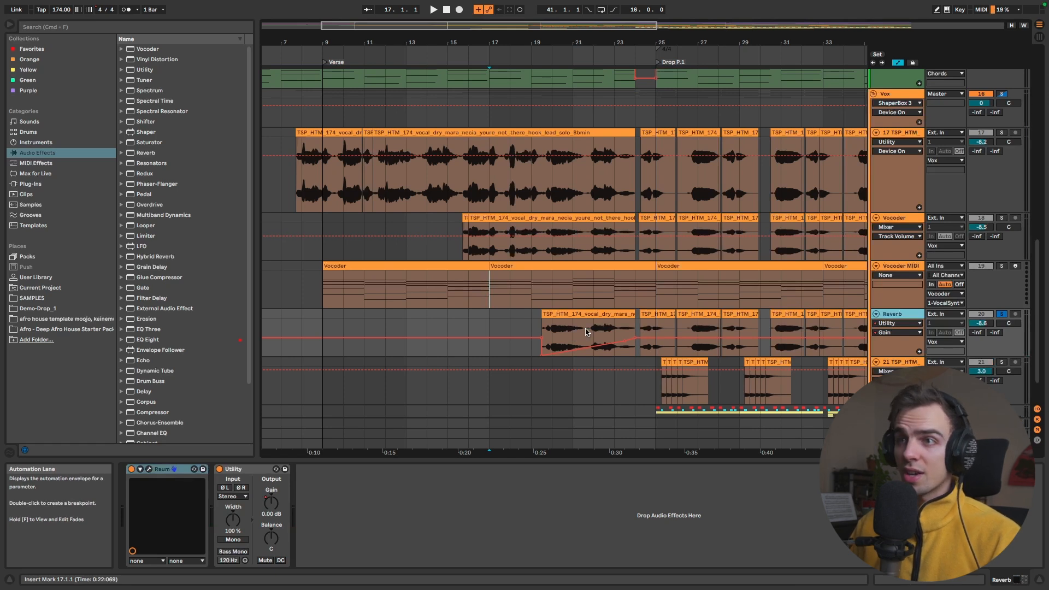
Select the Mellow clip in the verse, solo the Mellow Chords track and play it through Serum
scroll(586, 331, up, 10)
click(552, 248)
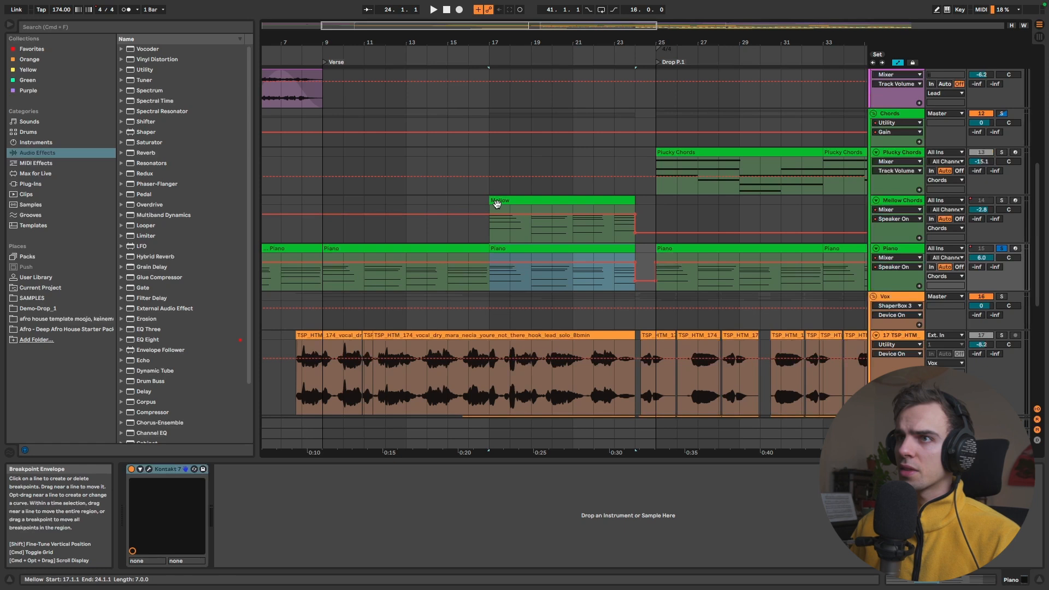
click(497, 201)
click(1002, 202)
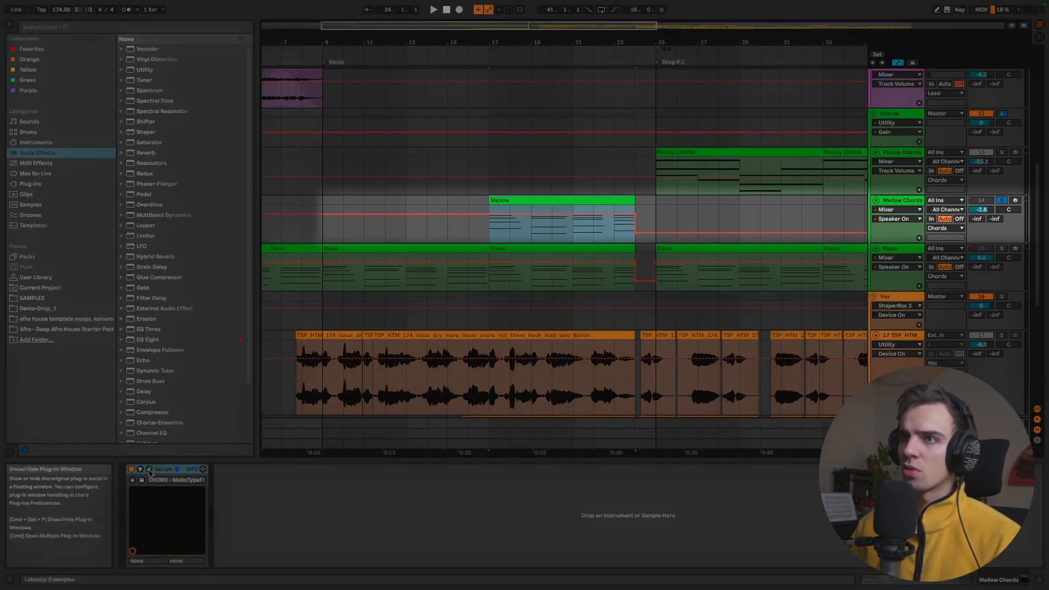
key(space)
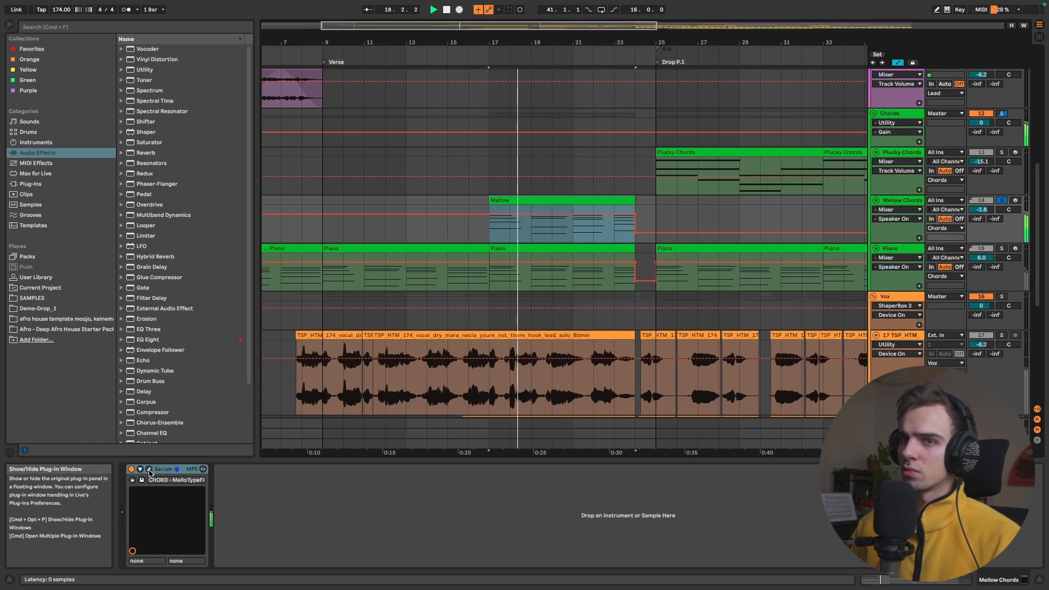
click(150, 471)
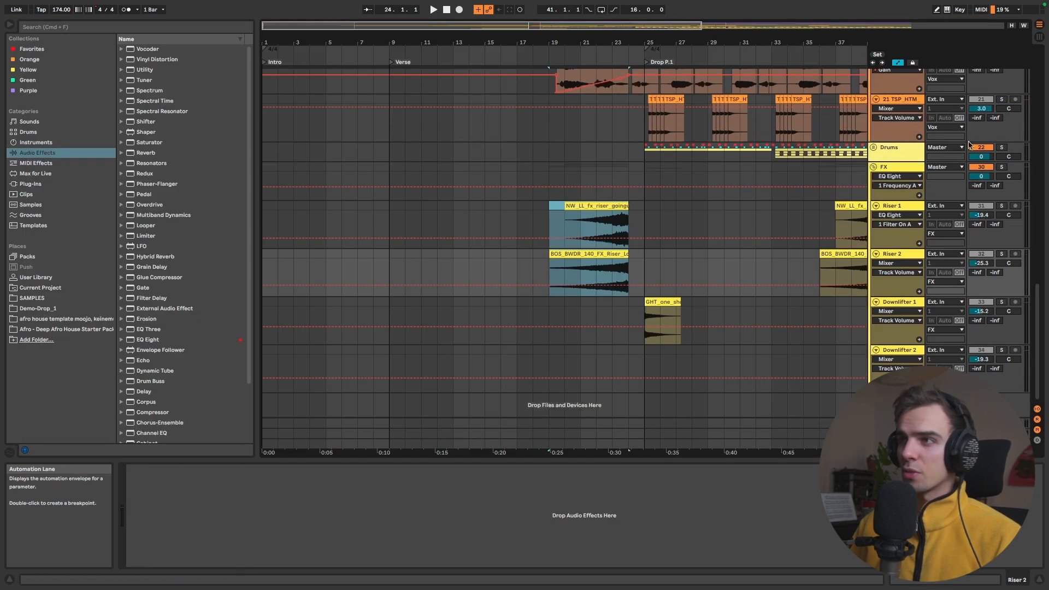
Play the Riser 1 and Riser 2 clips from bar 22 with the FX group soloed
click(606, 219)
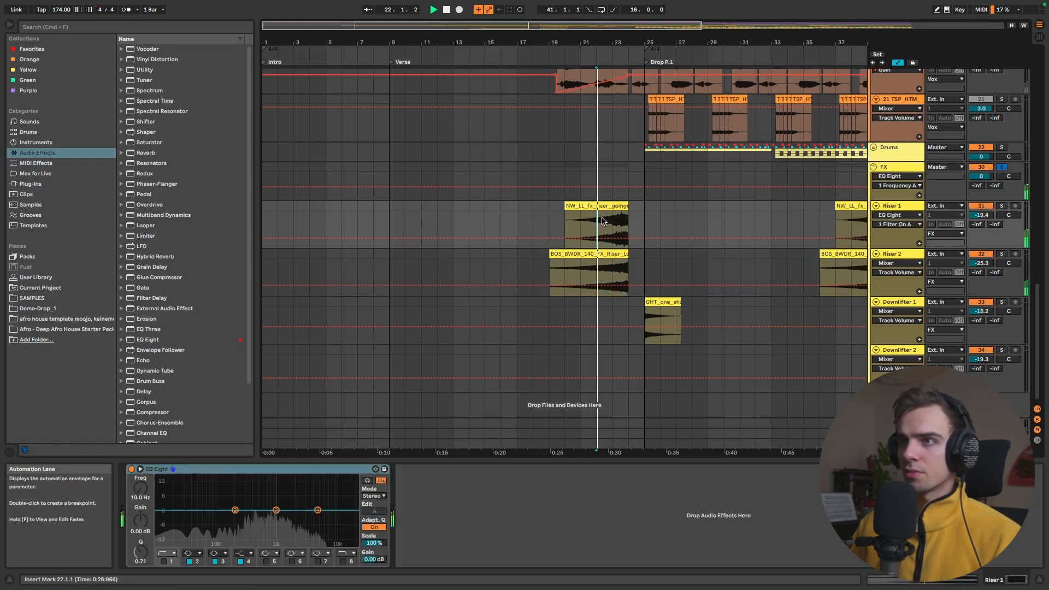
key(space)
Play the whole verse from bar 7.3 with all tracks audible, following the chord, vocal and riser layers
scroll(629, 213, up, 5)
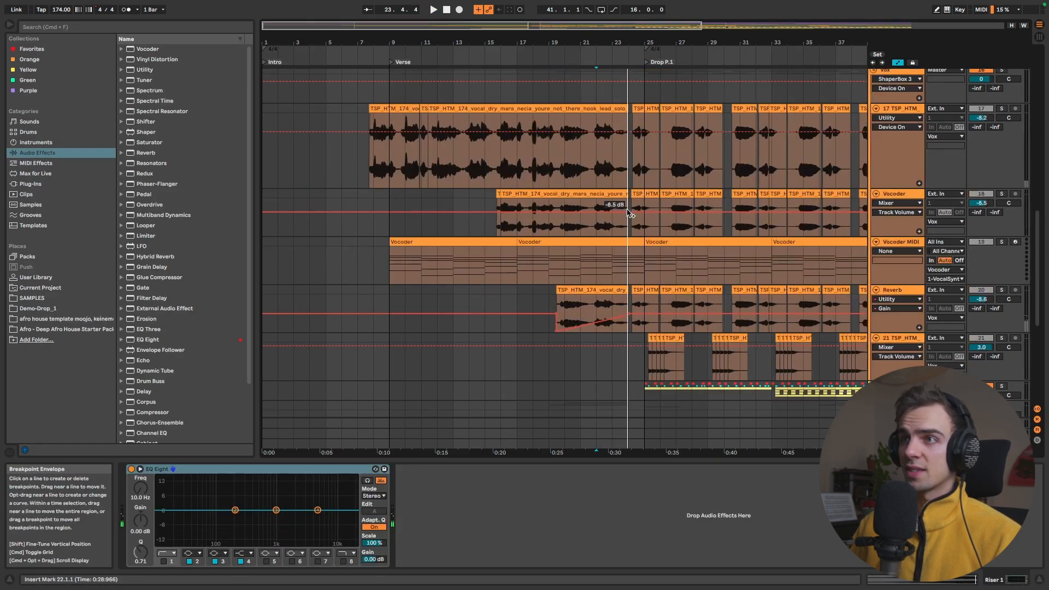
scroll(626, 212, up, 3)
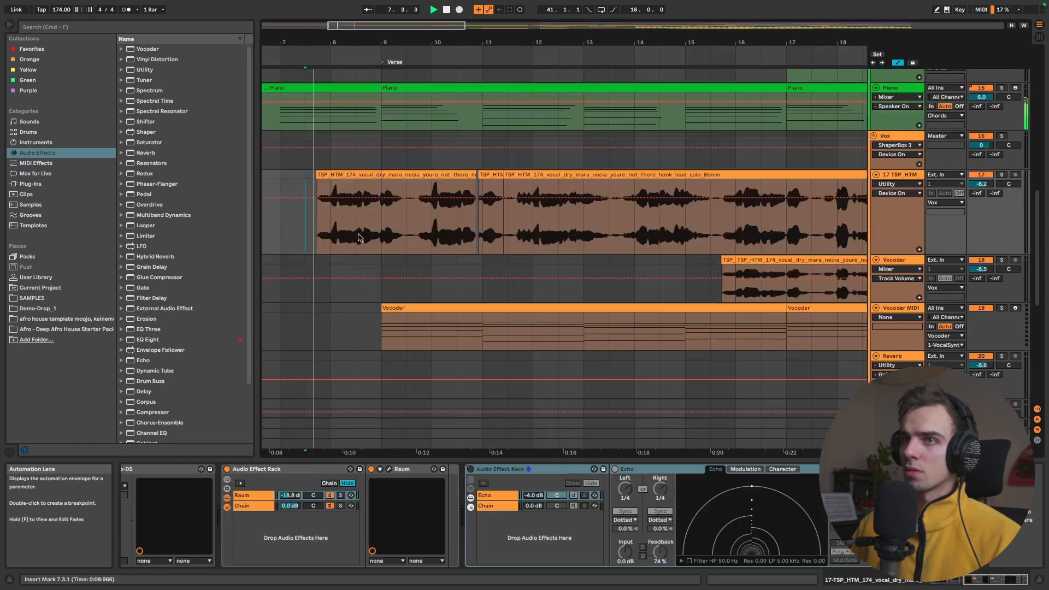
scroll(534, 239, down, 6)
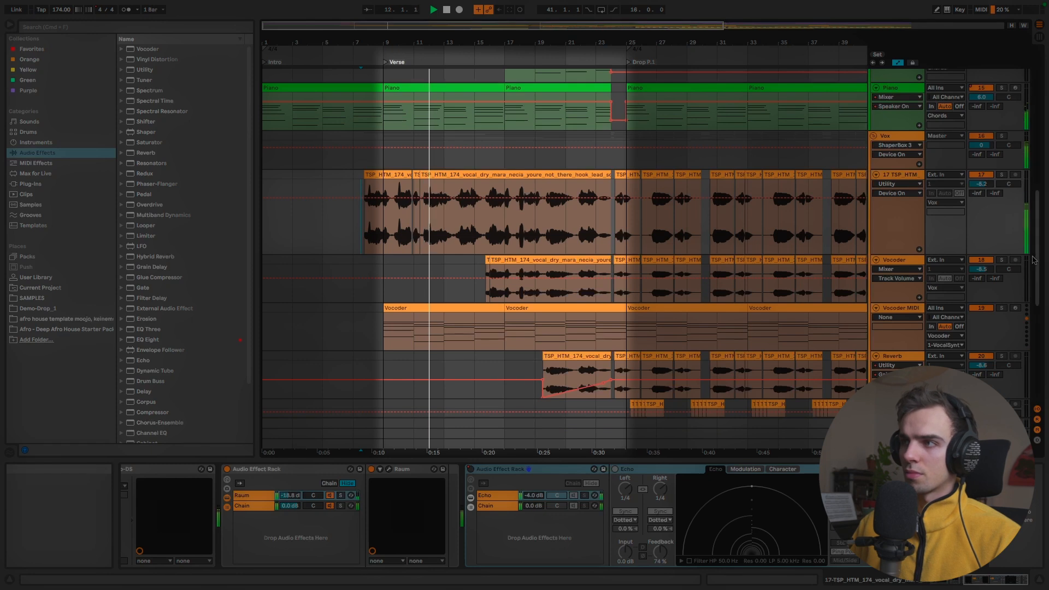
mouse_move(1034, 255)
mouse_down()
mouse_move(1036, 264)
mouse_move(1039, 243)
mouse_up()
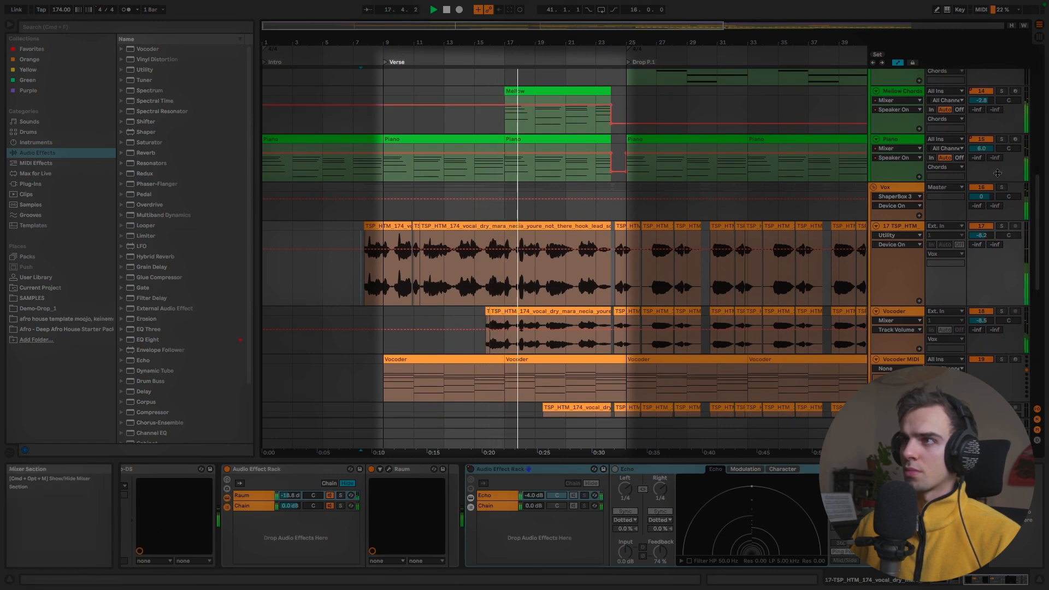
drag(1038, 190, 1047, 257)
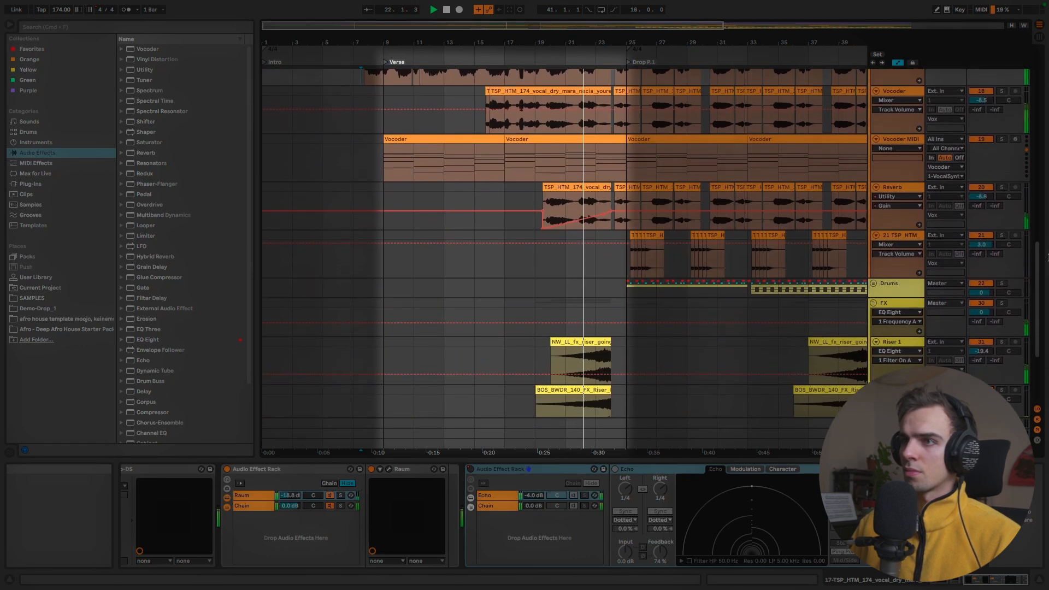
drag(1048, 283, 1048, 230)
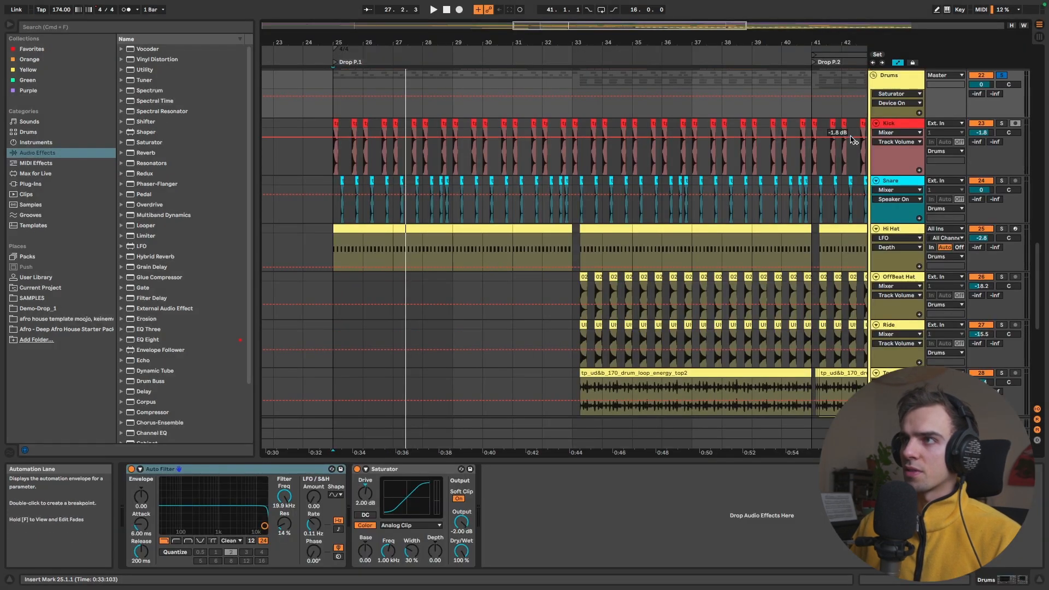
Play the soloed Drums group from the start of Drop P.1 and show the Kick track's devices
click(895, 76)
key(space)
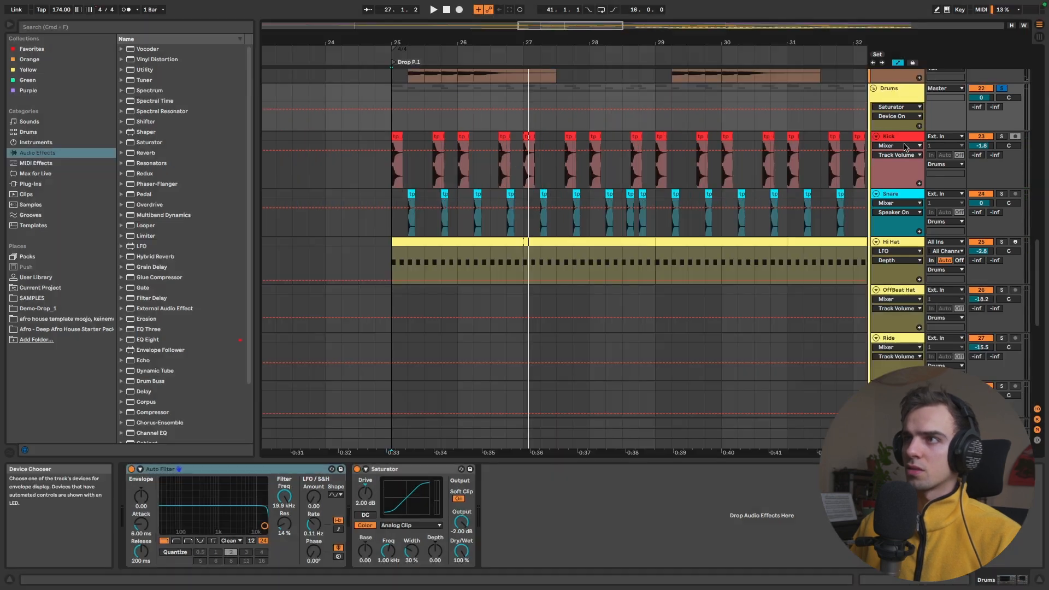
click(887, 136)
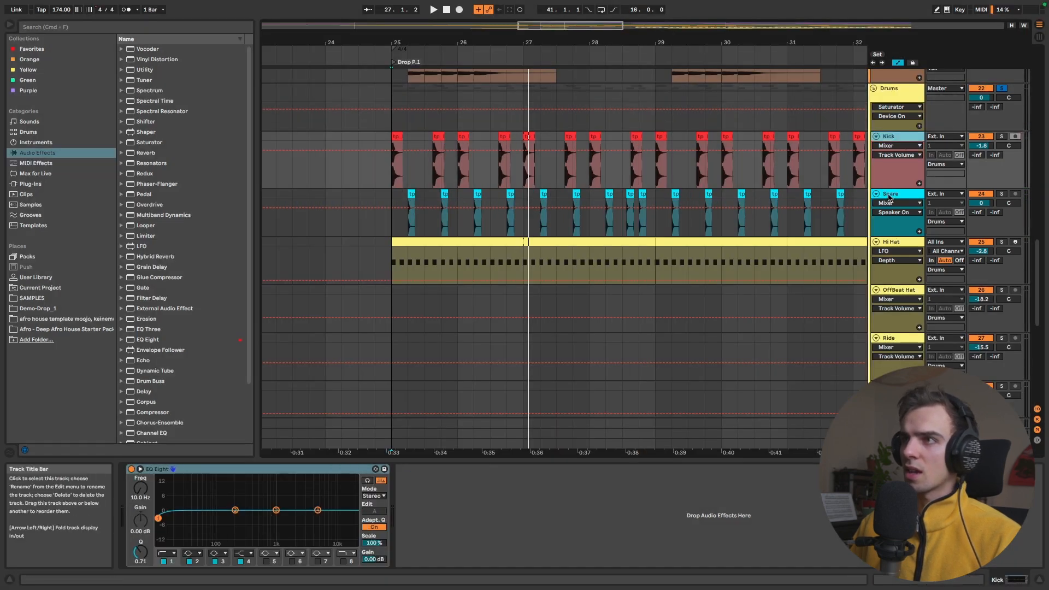
Solo the Hi Hat track and play it from bar 25 to hear the LFO modulating the Utility balance
click(904, 243)
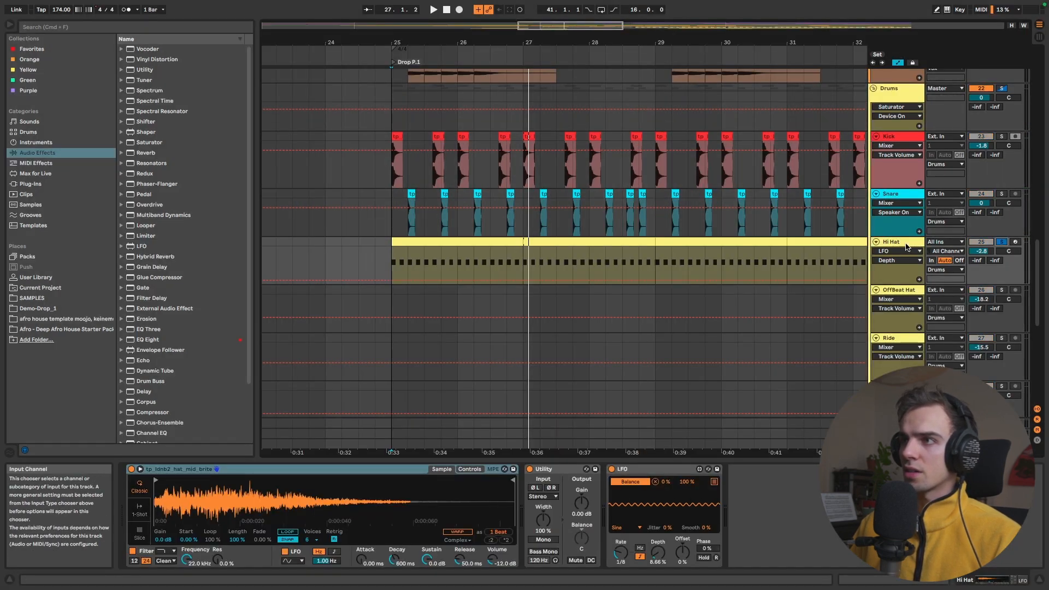
key(space)
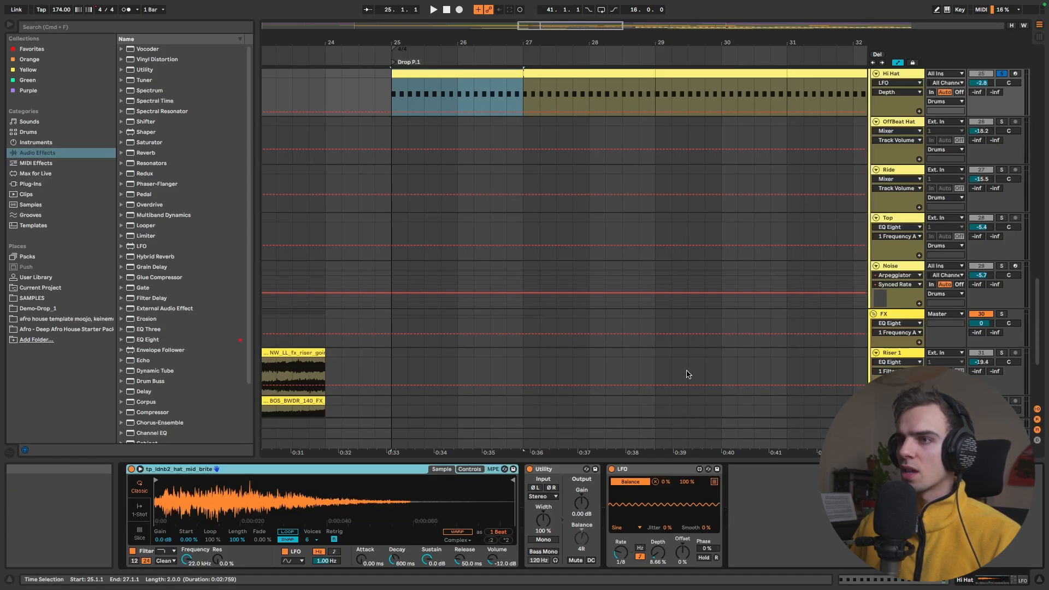
scroll(687, 374, up, 3)
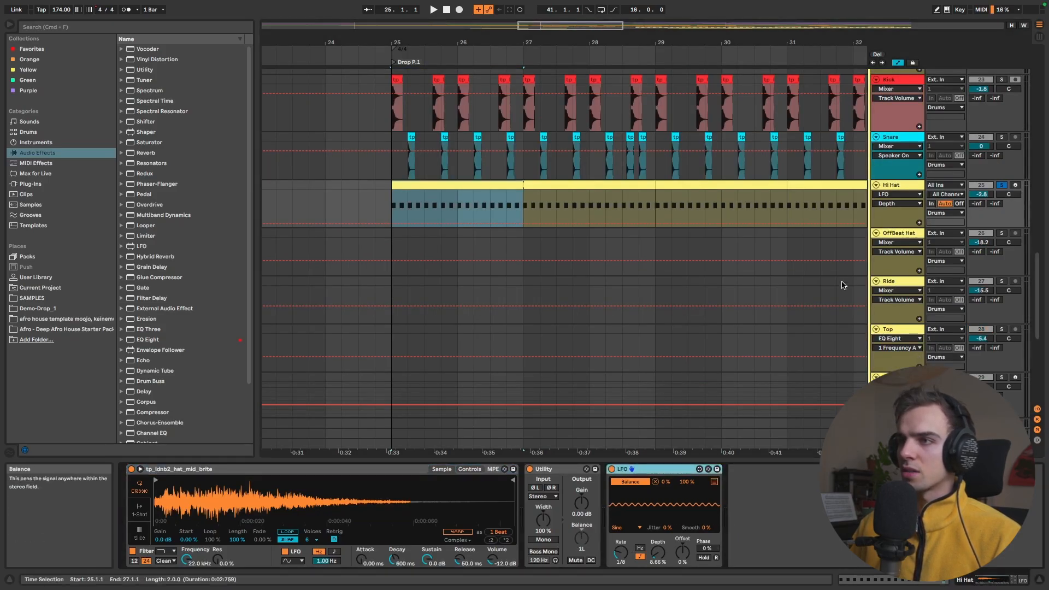
key(space)
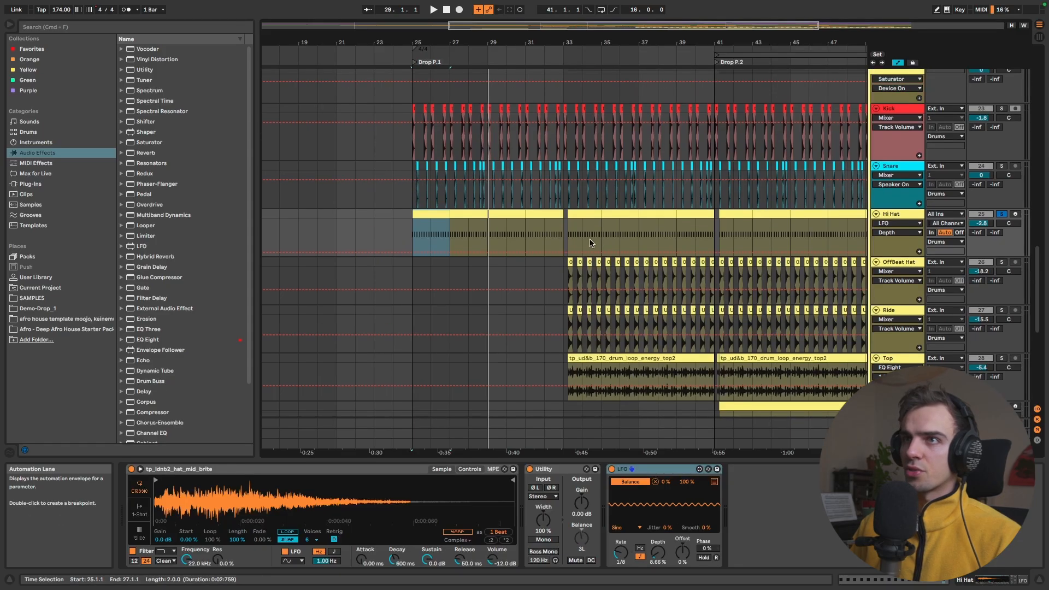
Play the OffBeat Hat and Ride tracks soloed from bar 33
scroll(589, 244, up, 2)
click(571, 256)
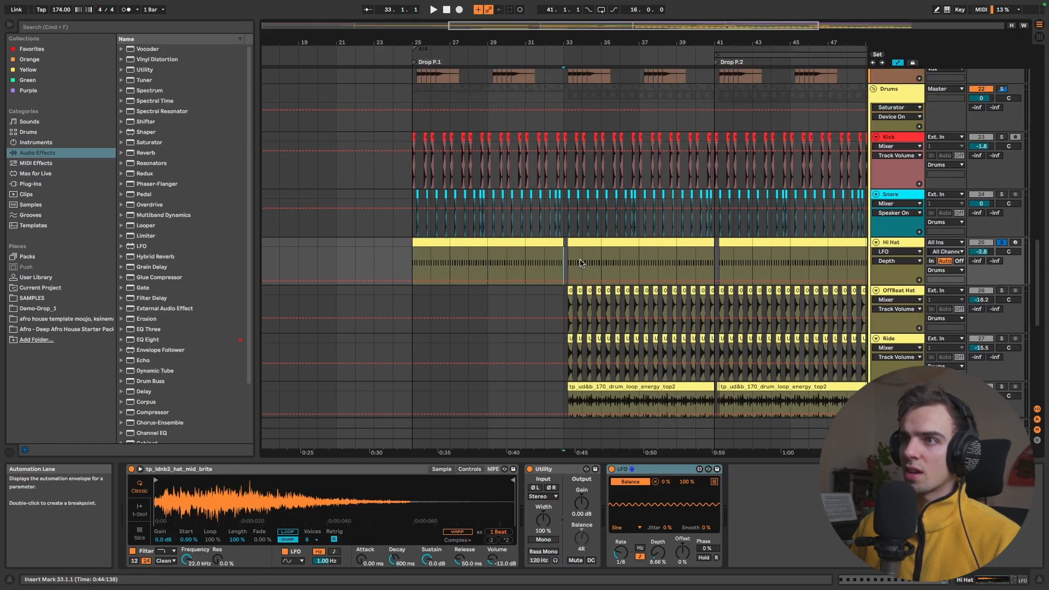
scroll(582, 281, down, 2)
scroll(582, 290, up, 5)
scroll(582, 290, up, 4)
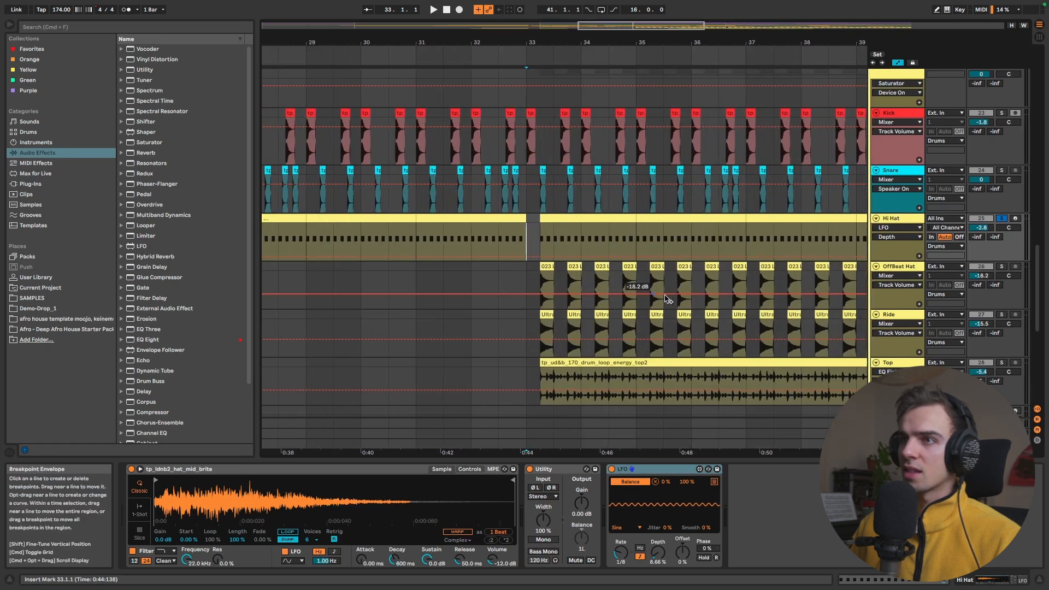
scroll(637, 286, down, 1)
click(905, 305)
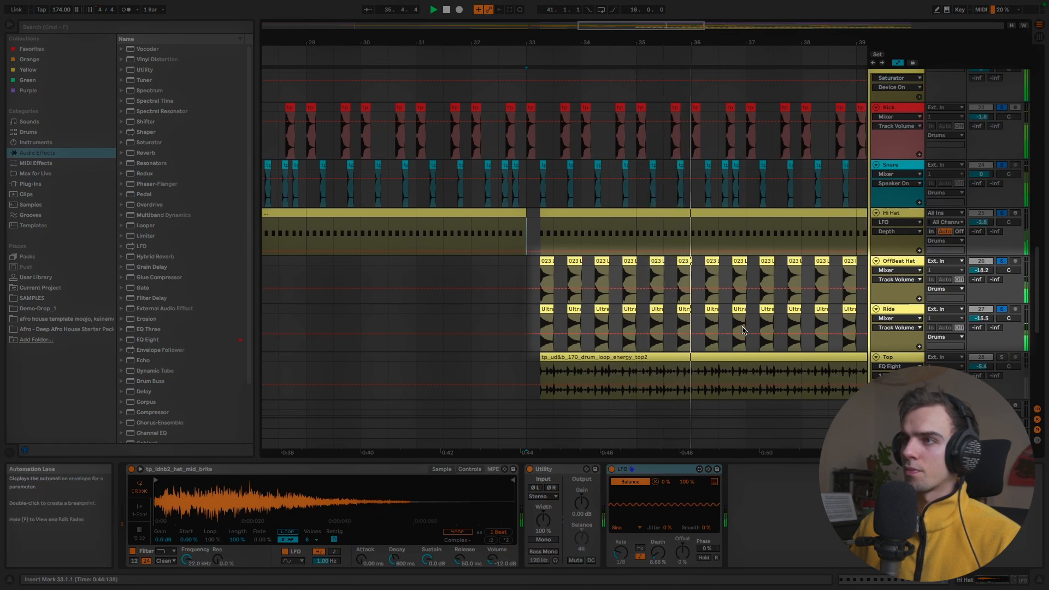
Solo the Top drum loop, play it from bar 33, and examine the kick and snare fill before that bar
click(1007, 362)
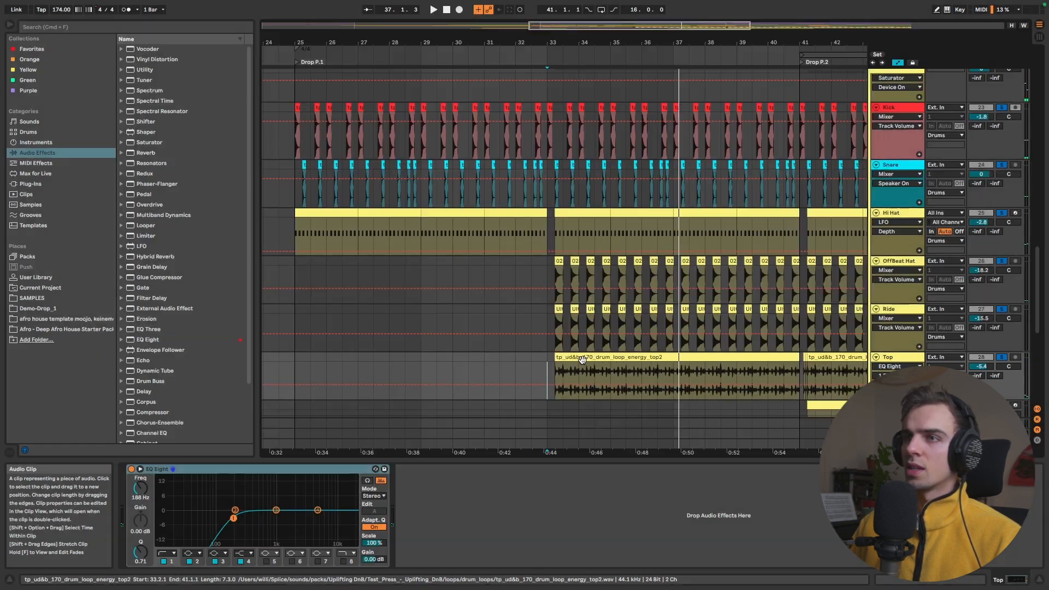
scroll(582, 359, up, 5)
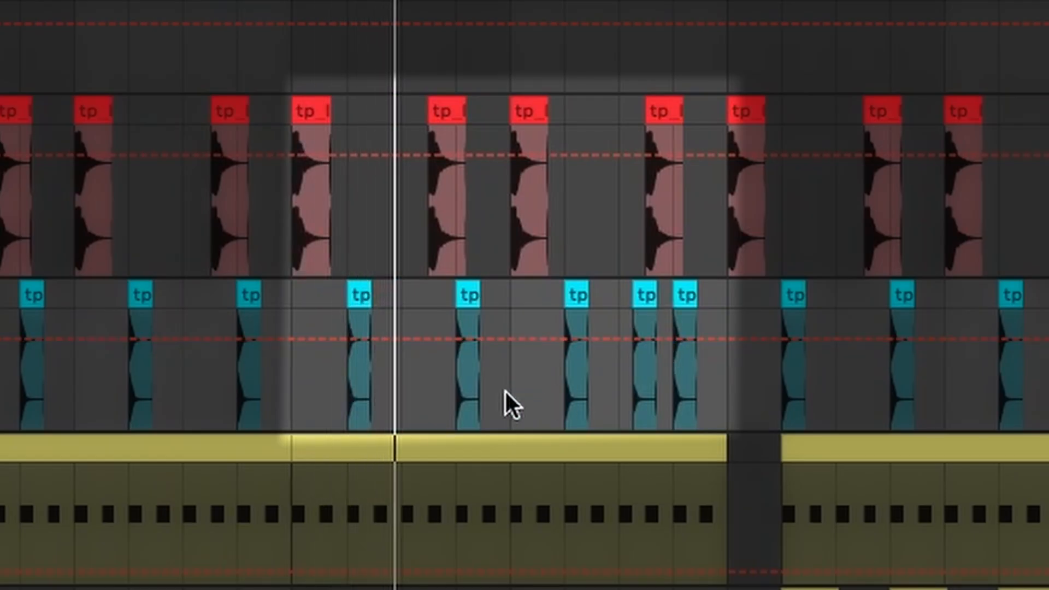
drag(542, 279, 601, 250)
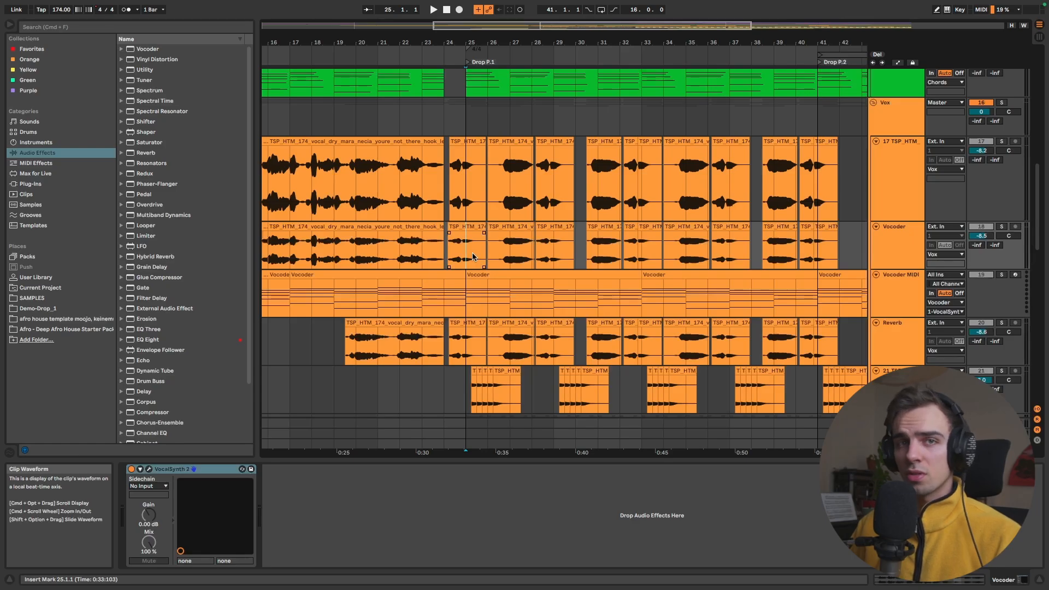
Select the Drop P.1 vocal clips on the 17 TSP_HTM, Vocoder and Reverb tracks in turn to show the layers
click(518, 161)
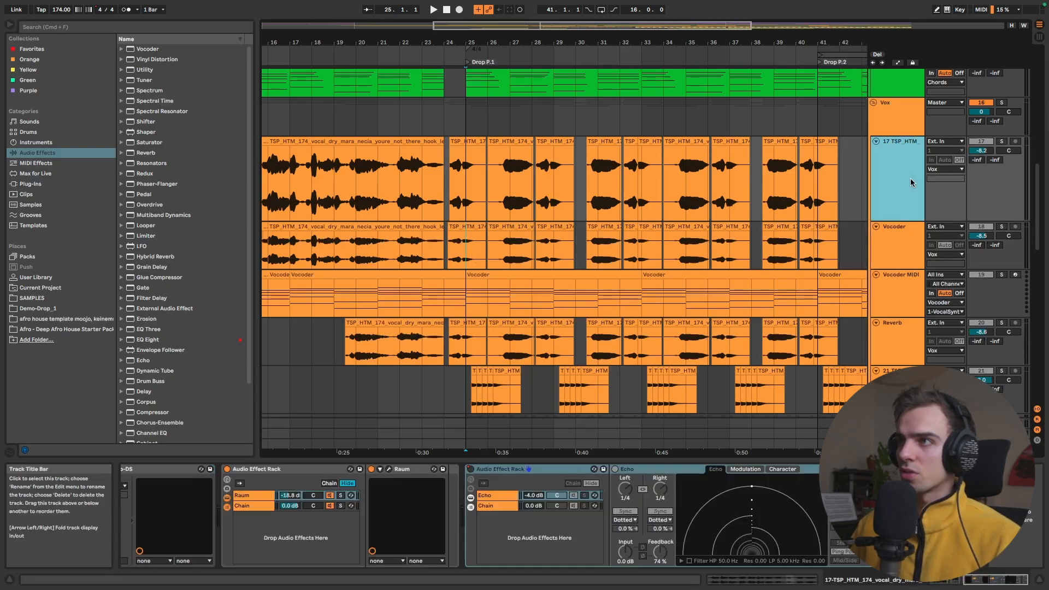
click(513, 198)
click(511, 246)
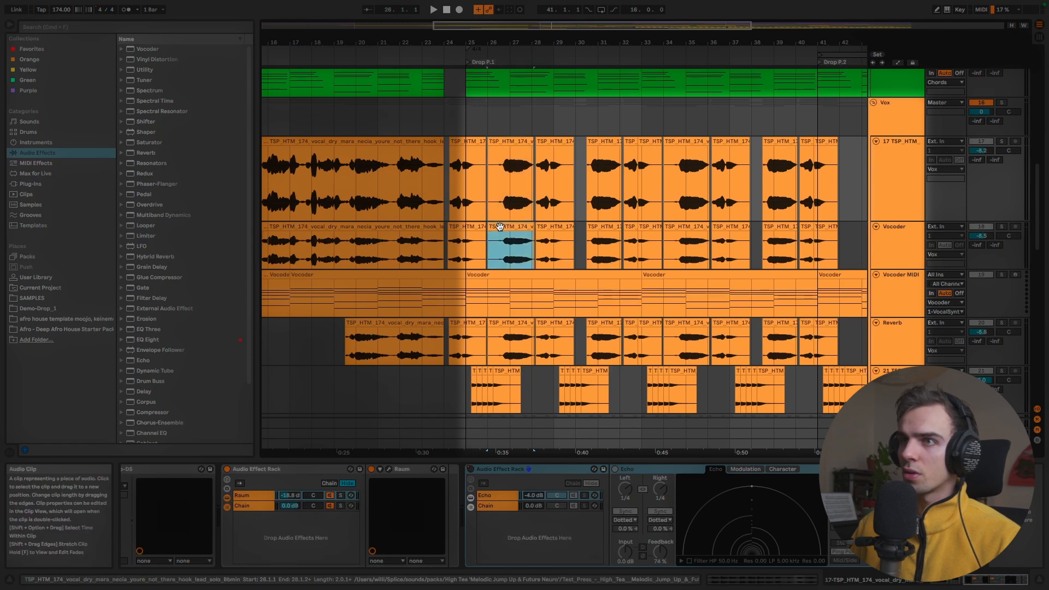
click(512, 327)
Select the first group of chopped vocal clips on the 21 TSP_HTM track, solo the track and play them
scroll(512, 326, down, 5)
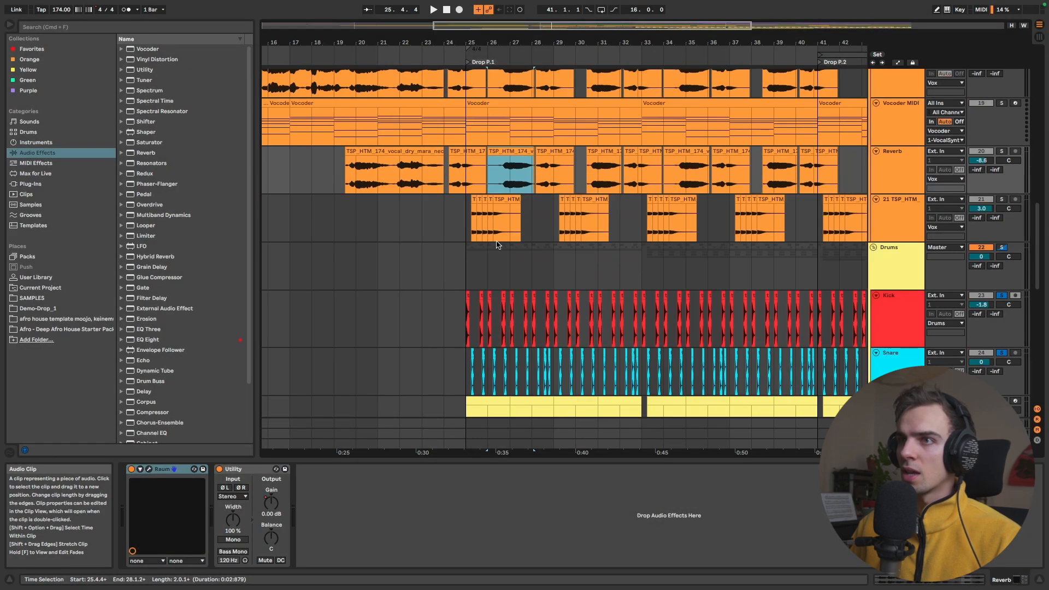
scroll(492, 237, up, 5)
scroll(500, 219, up, 4)
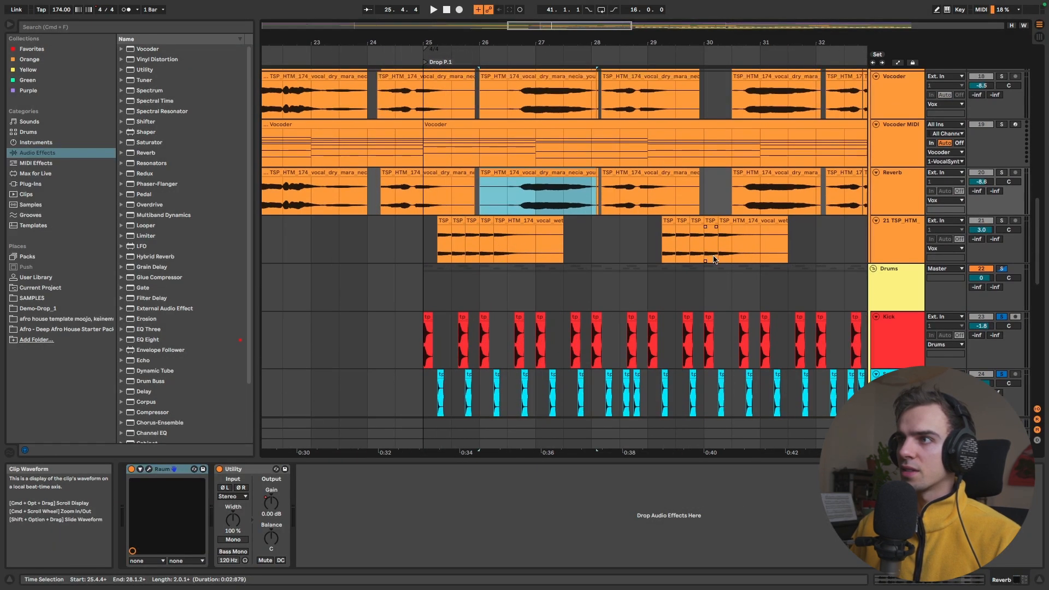
click(434, 311)
click(549, 307)
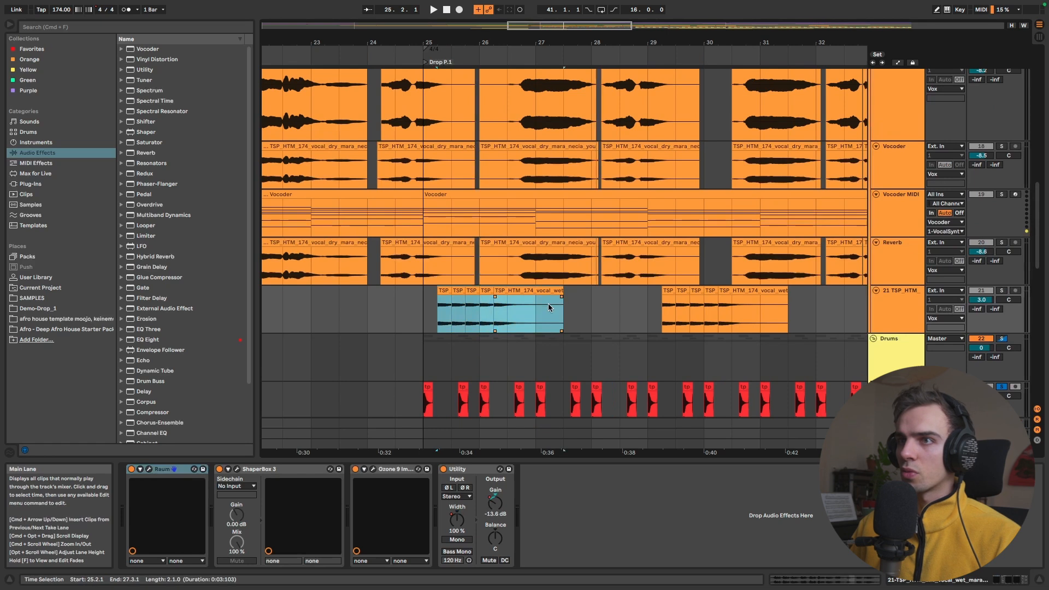
click(1002, 290)
click(904, 307)
key(space)
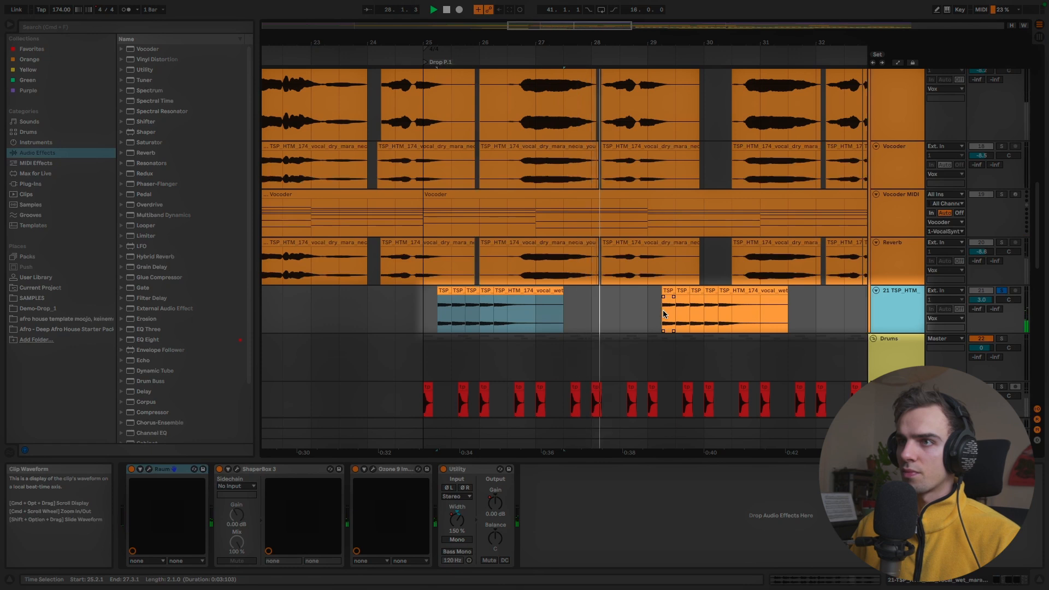
key(space)
Select all effects on the 21 TSP_HTM track, turn them off and play the dry vocal chops
click(185, 470)
key(ctrl+a)
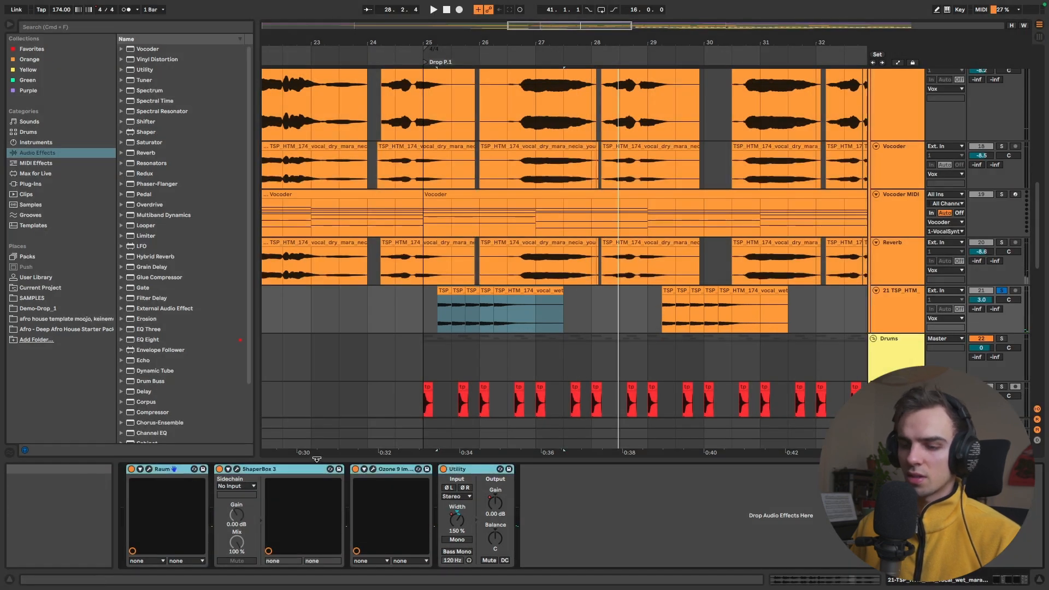
key(space)
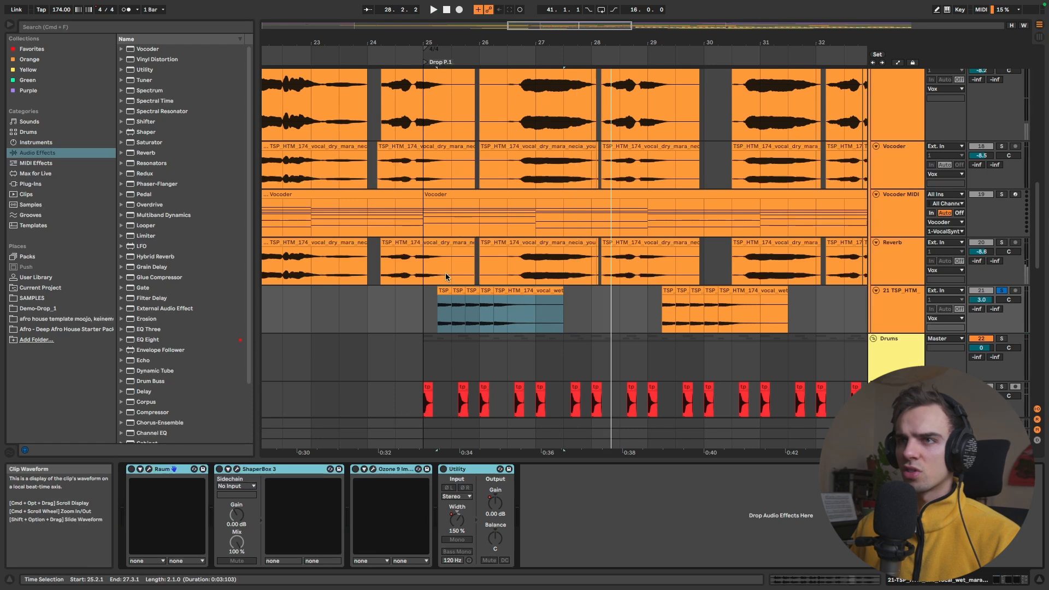
Turn Raum back on for the 21 TSP_HTM track, open its settings and play the vocal chops through the reverb
scroll(463, 271, up, 2)
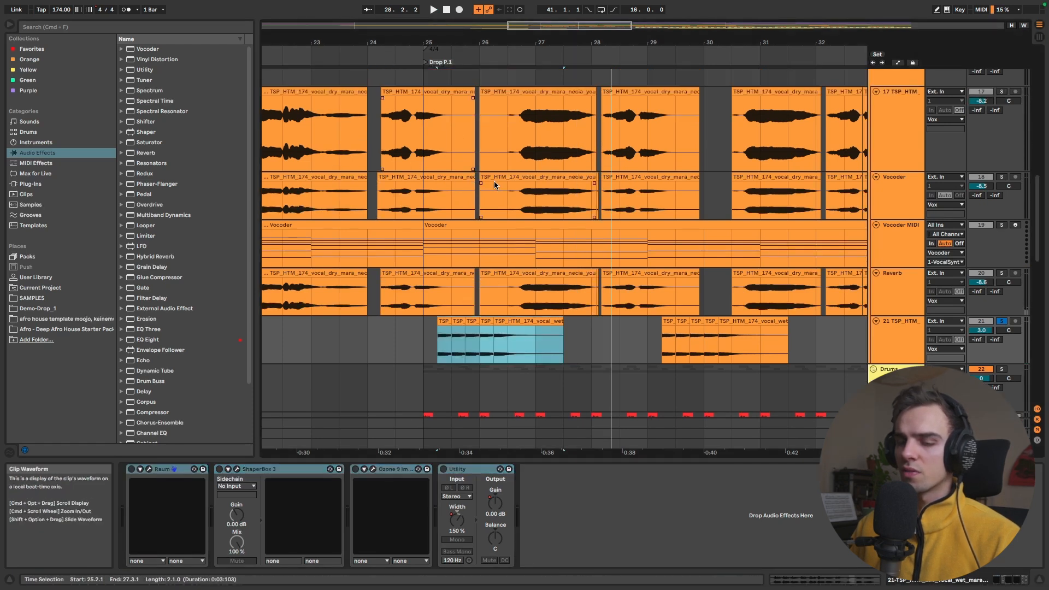
click(149, 468)
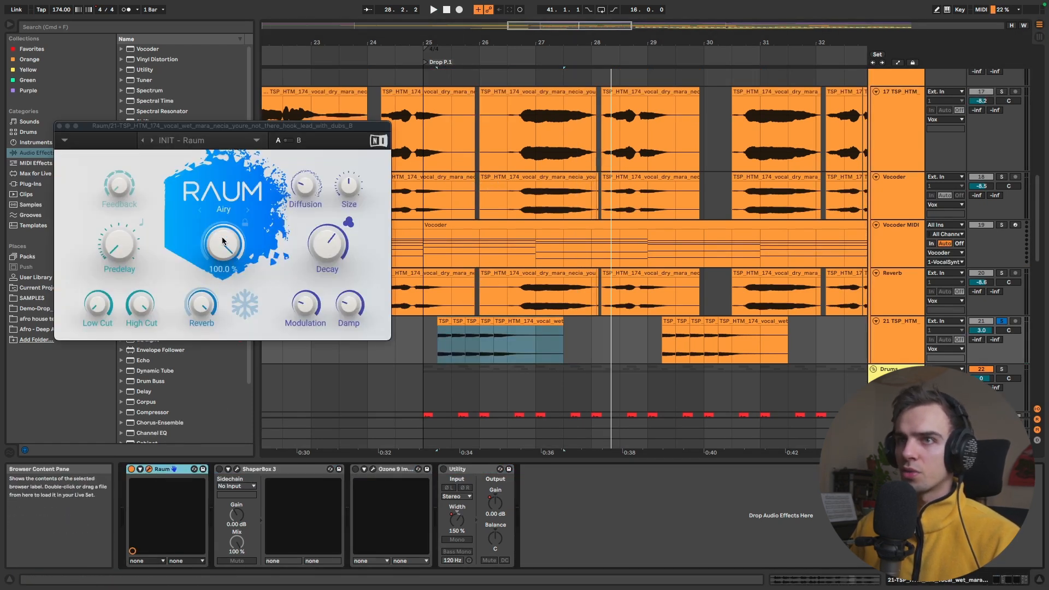
key(space)
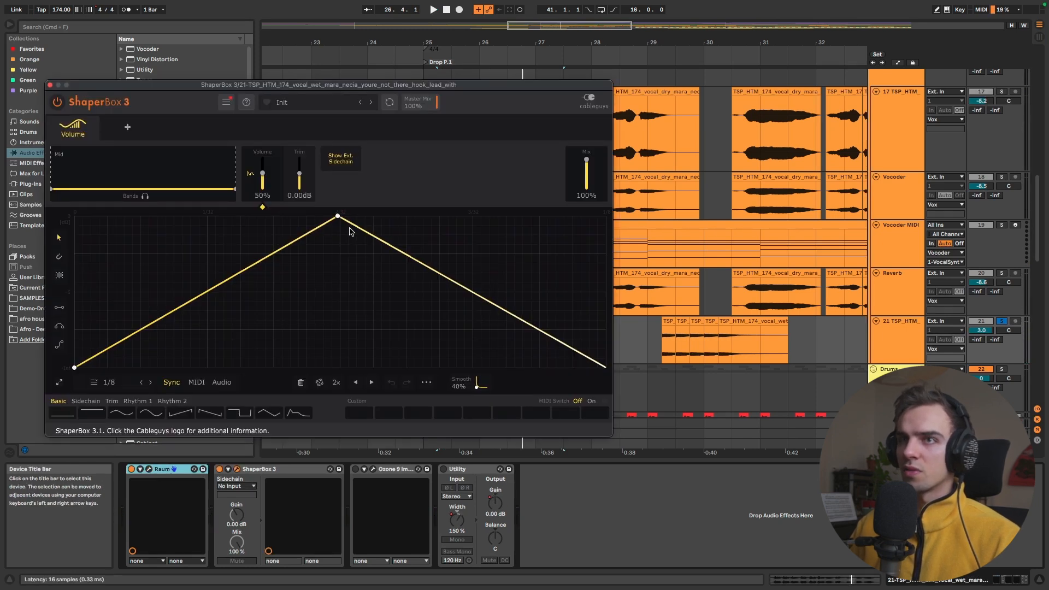
Play the chops through the 1/8 ShaperBox 3 volume shape, close it, and open the Ozone 9 Imager on the same track
key(space)
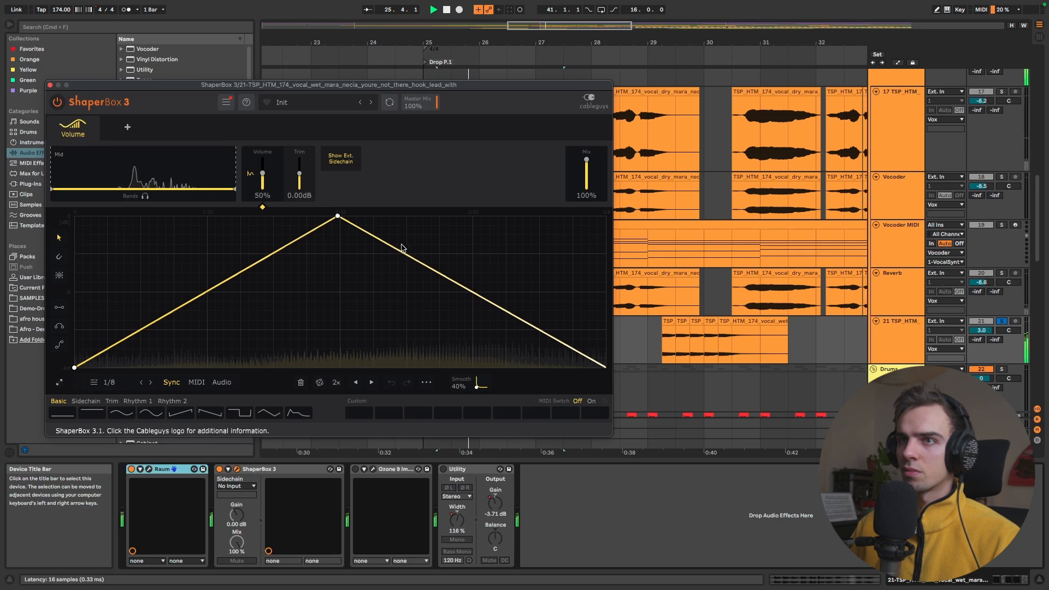
key(space)
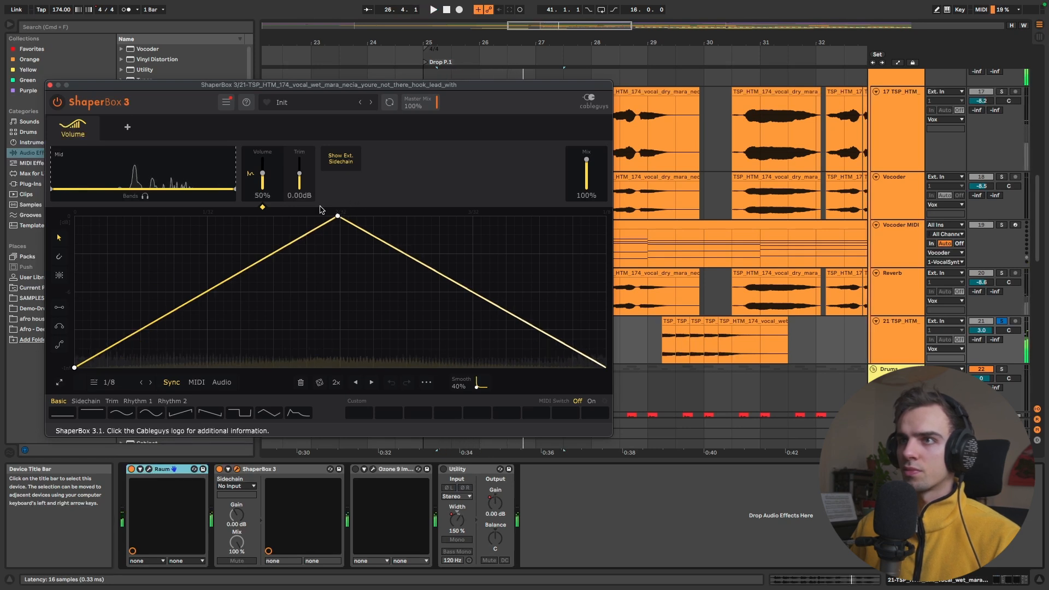
click(50, 85)
click(373, 469)
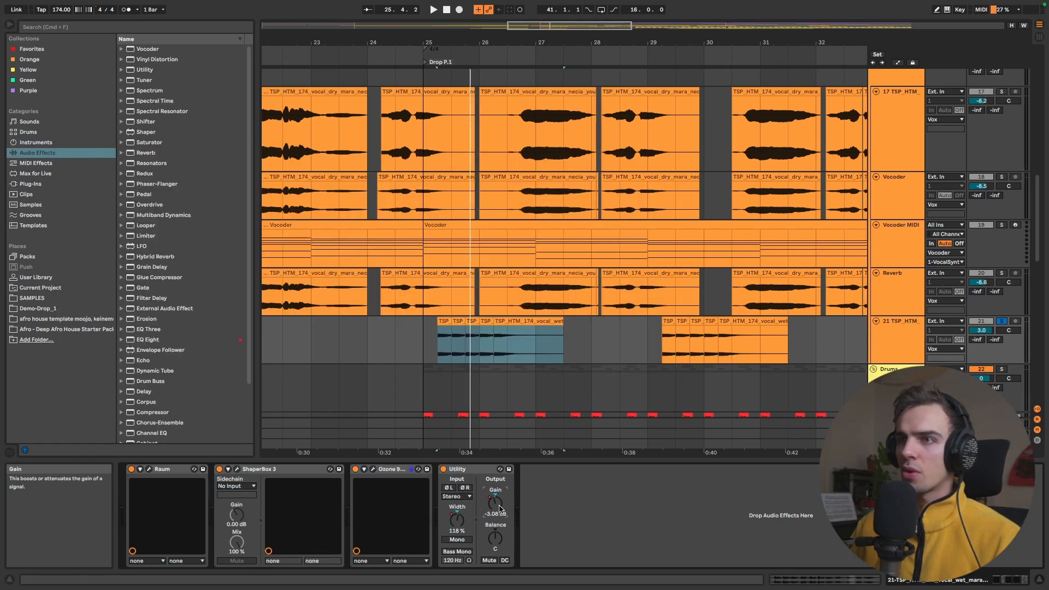
Show the automation lanes and play the first vocal chops on the 21 TSP_HTM track with their Utility gain automation
key(a)
drag(427, 331, 584, 322)
click(427, 321)
key(space)
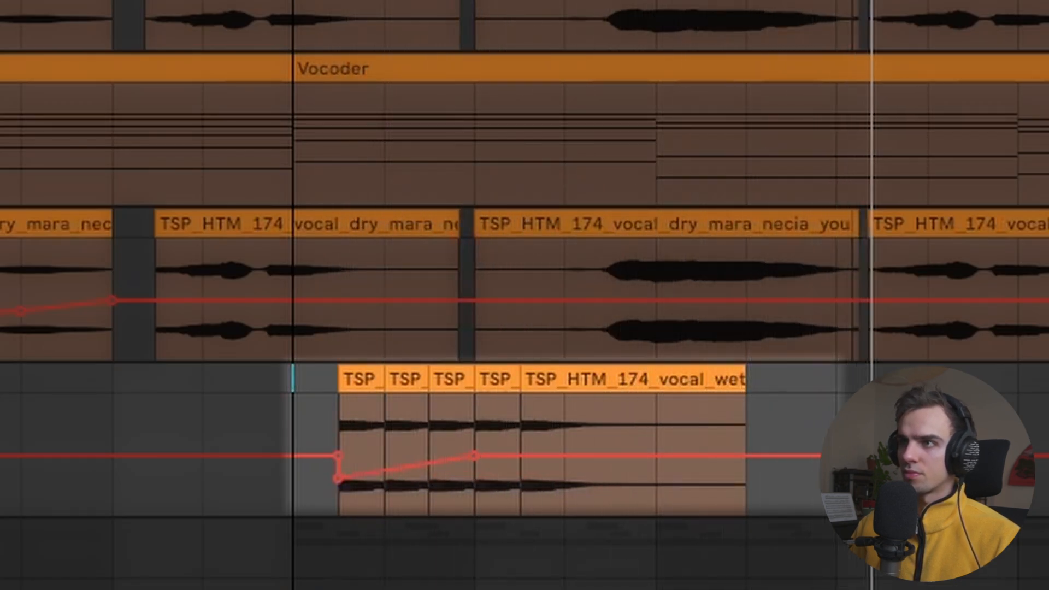
key(space)
Select the 17 TSP_HTM vocal clip that leads into Drop P.1 and play all the Vox layers together from there
click(451, 129)
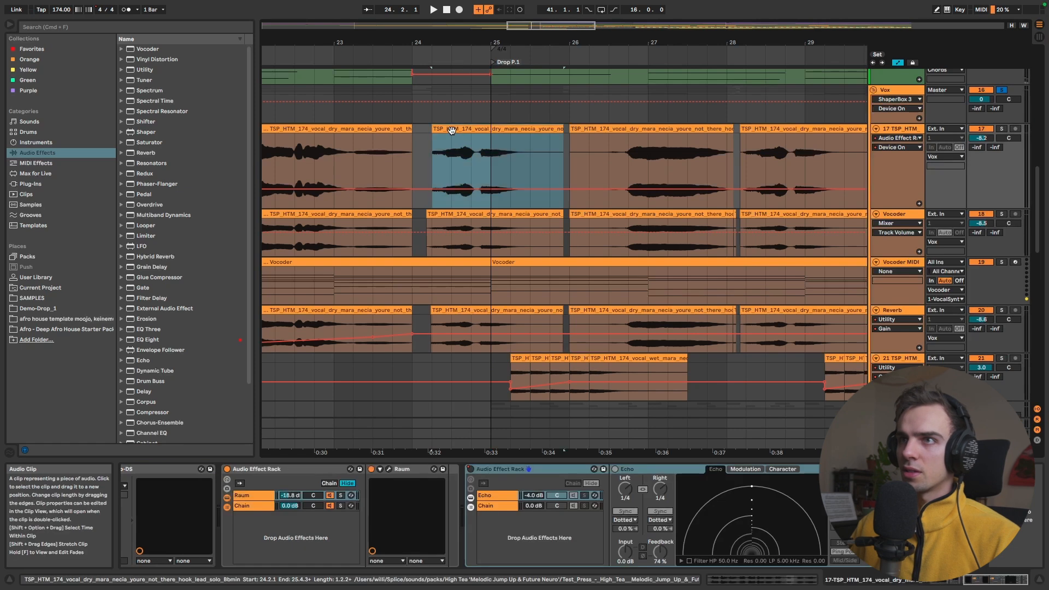
key(space)
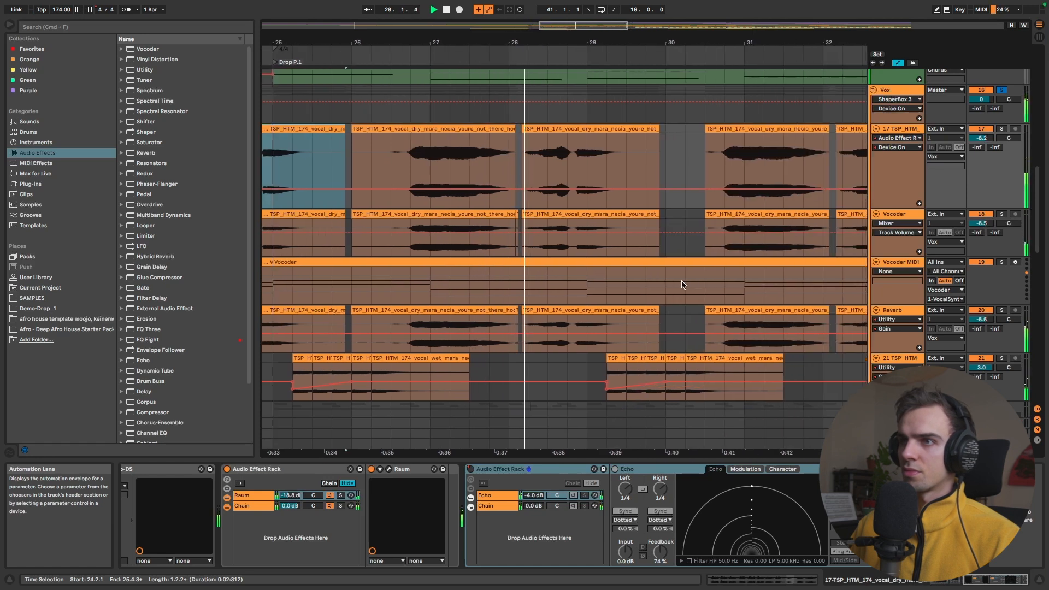
scroll(687, 285, down, 5)
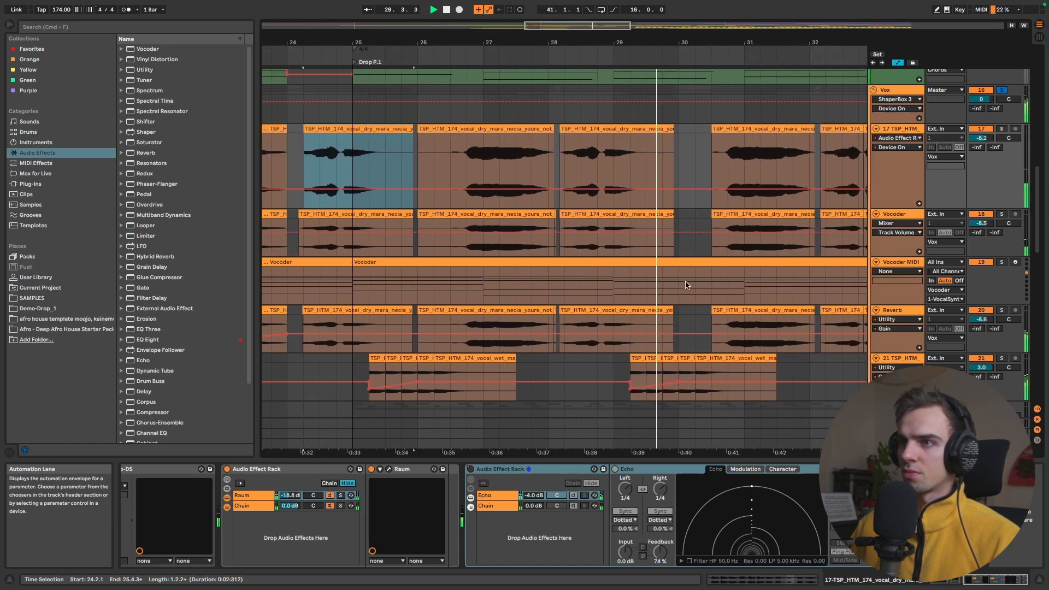
scroll(688, 284, down, 1)
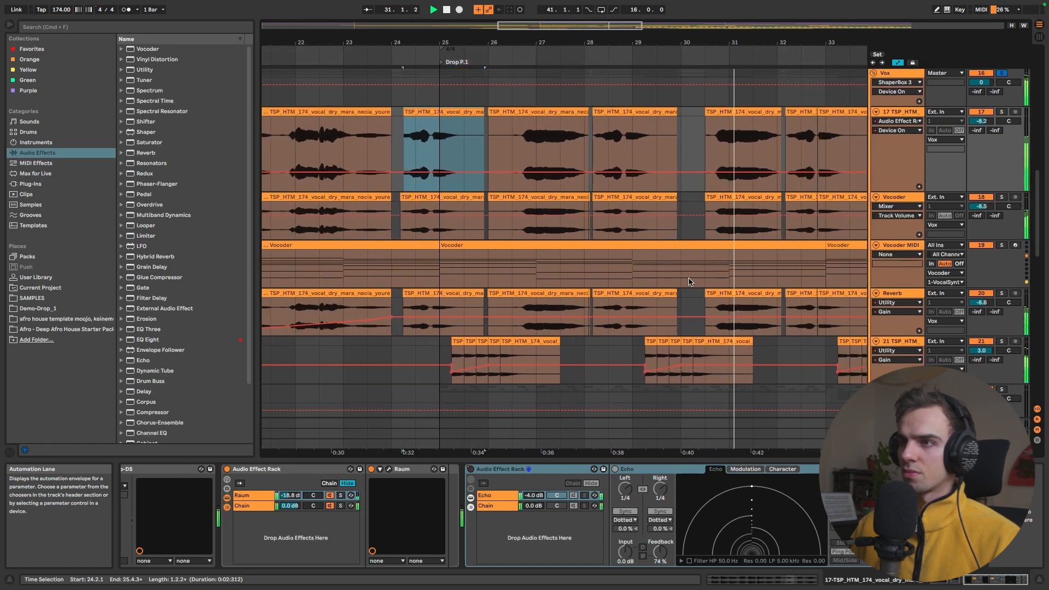
scroll(741, 279, up, 1)
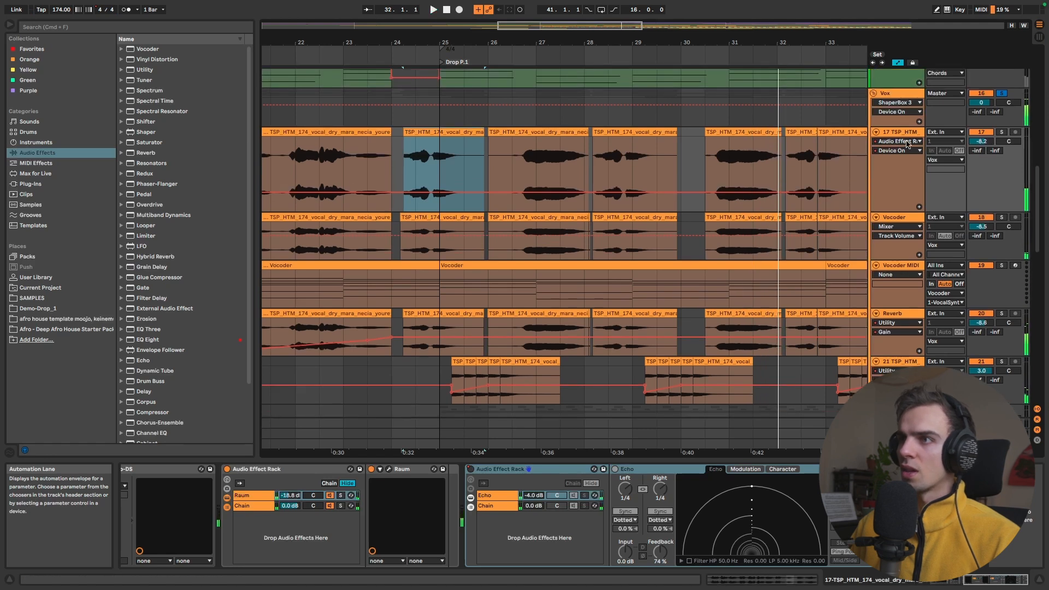
Play the Vox group while turning on its Drum - Full Parallel compressor and ShaperBox 3, and open the ShaperBox 3 settings
click(896, 99)
scroll(896, 99, up, 4)
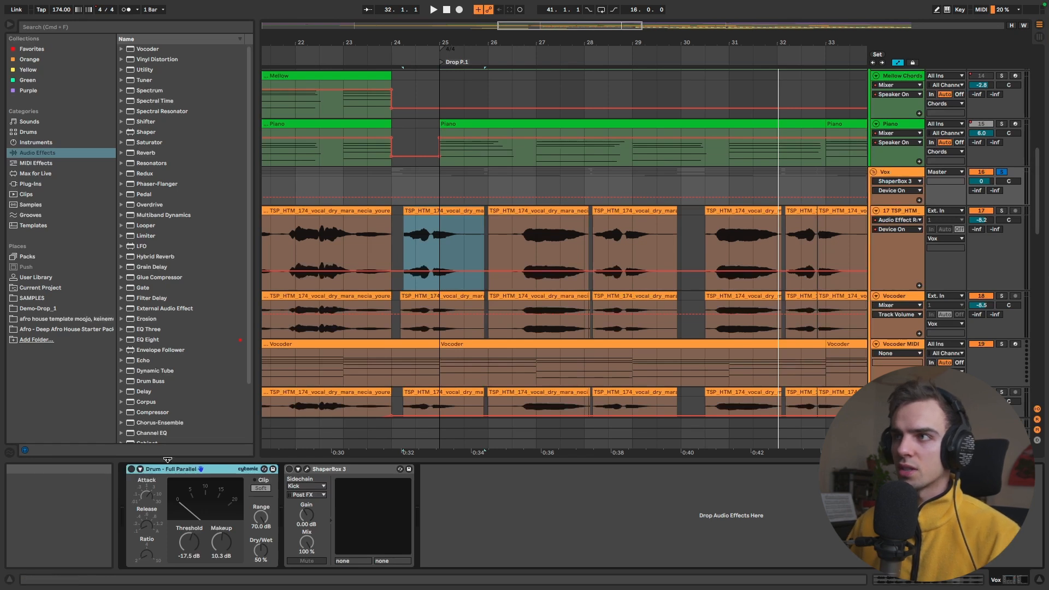
key(space)
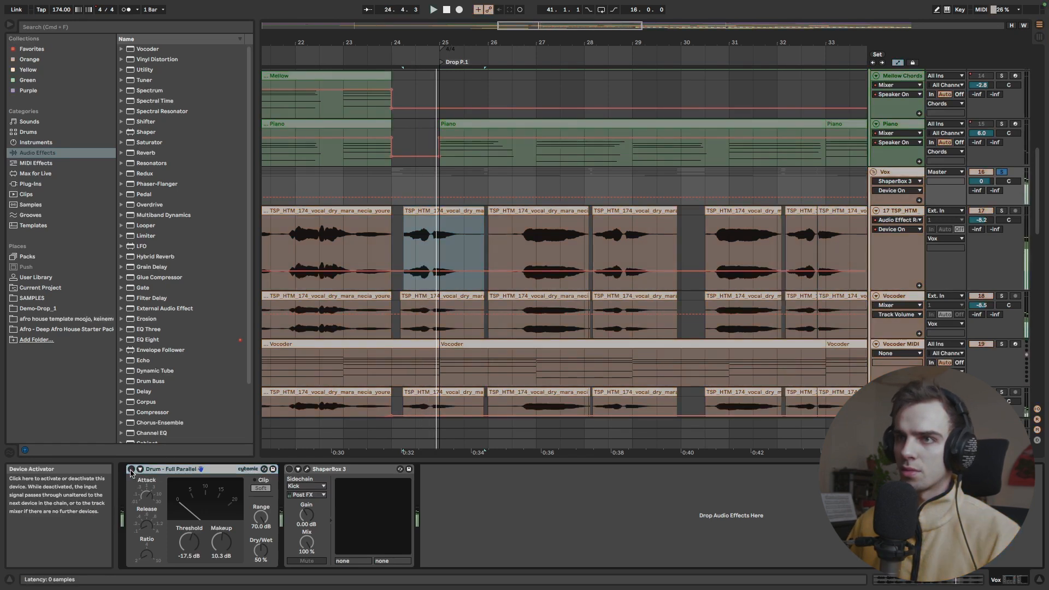
click(131, 472)
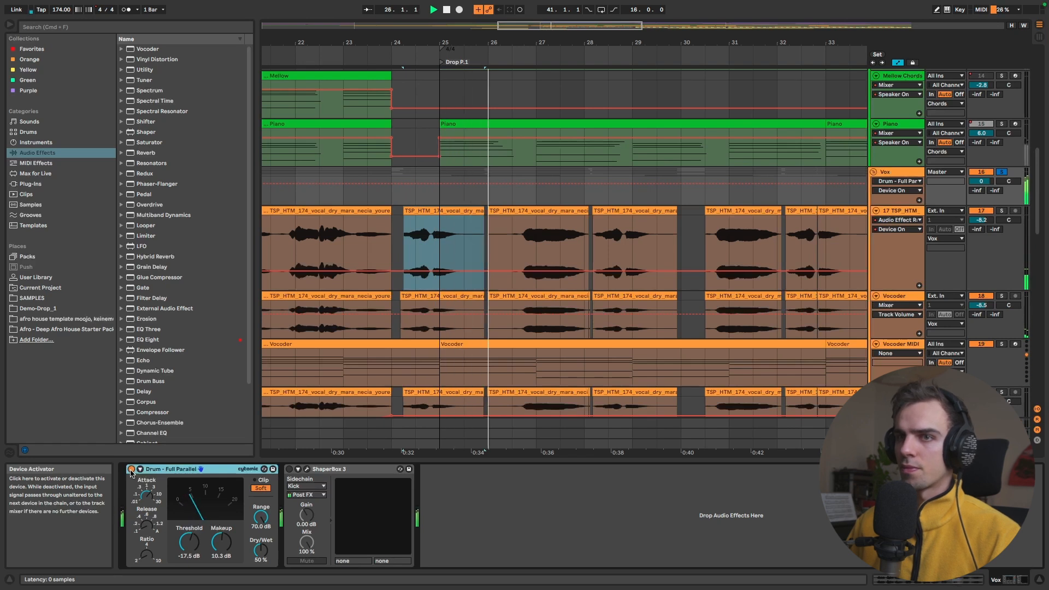
click(289, 470)
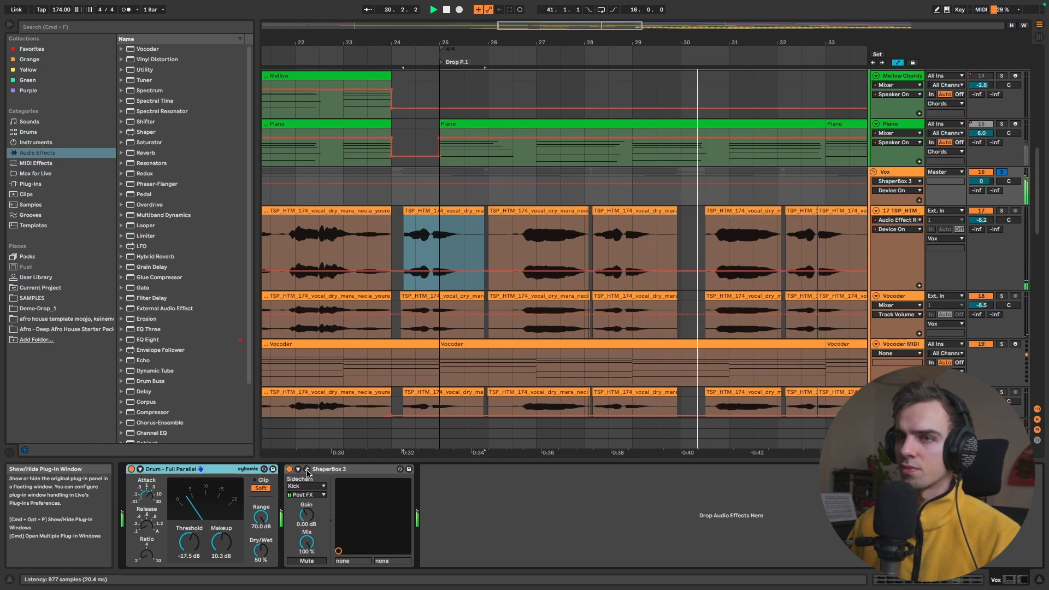
click(307, 470)
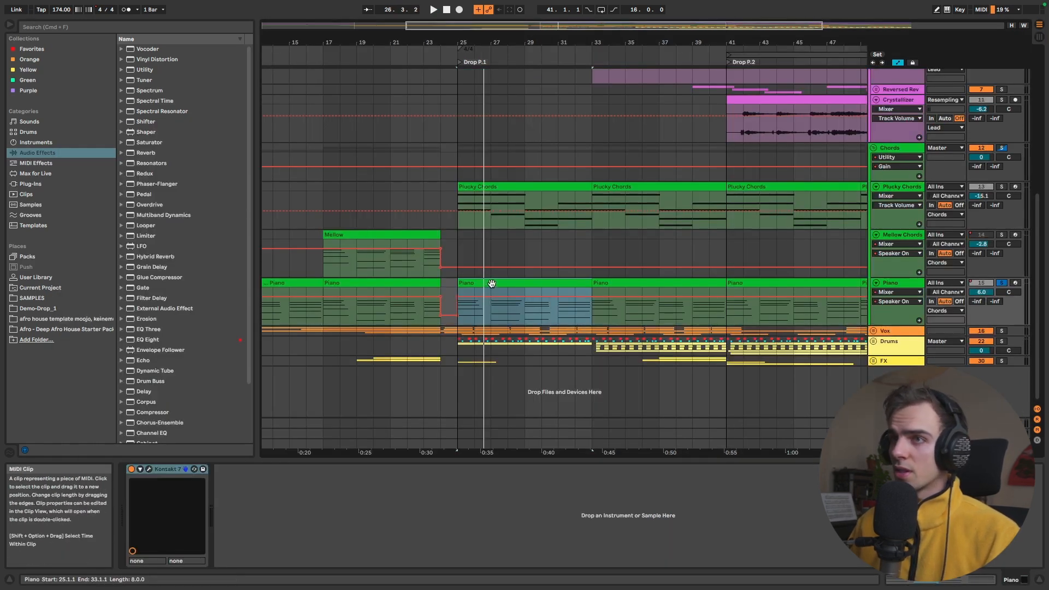
Play the Drop P.1 chords and inspect the Plucky Chords track's Serum patch, including its effects page, before closing it
key(space)
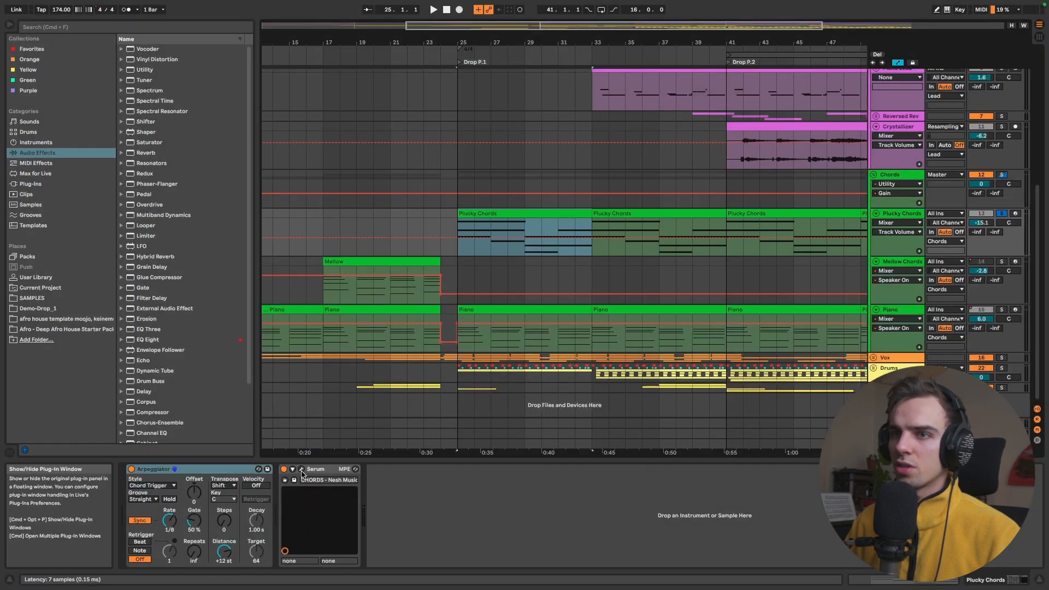
click(302, 469)
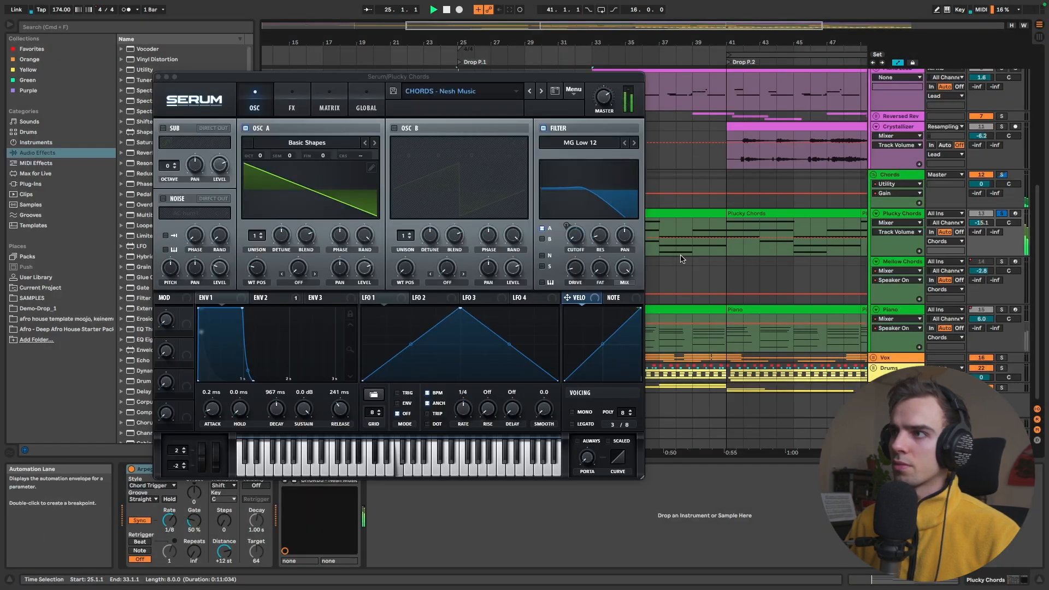
key(space)
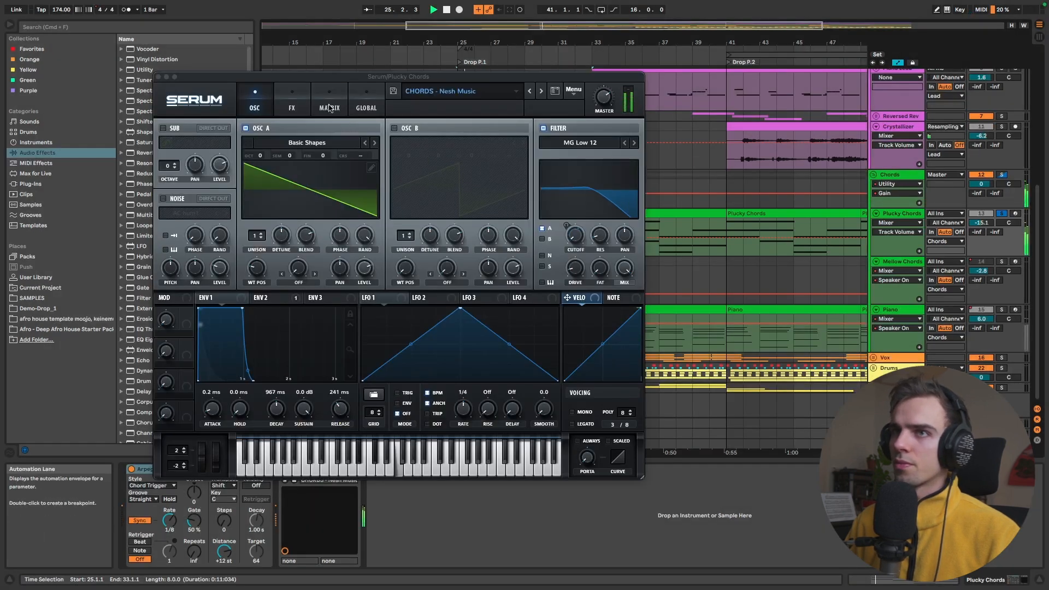
click(292, 105)
click(158, 77)
key(shift+Tab)
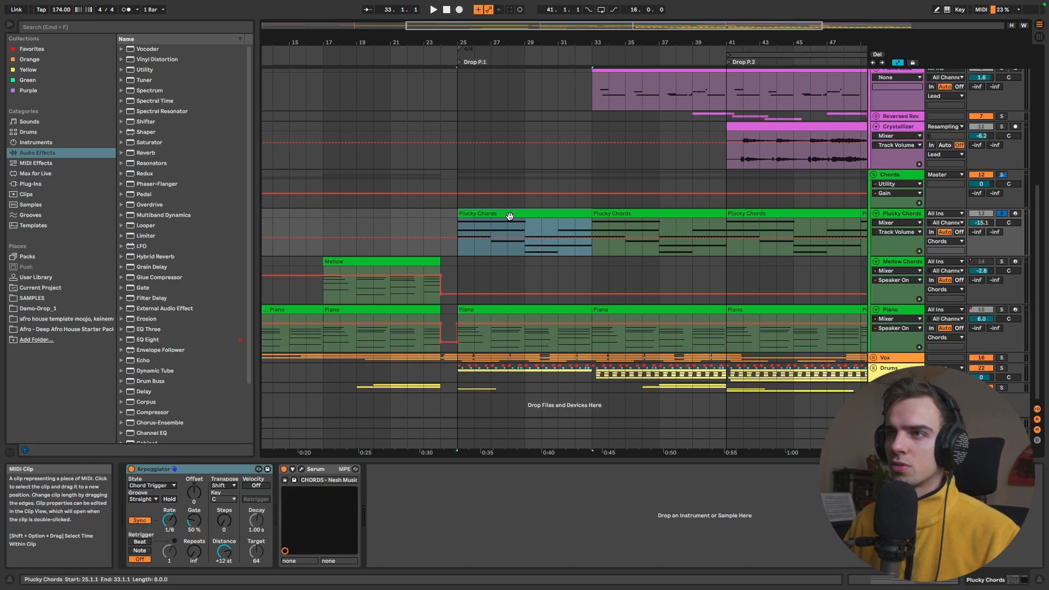
Select the Sub track in the Bass group, open its Serum patch and play the sub bass of Drop P.1
scroll(601, 235, up, 2)
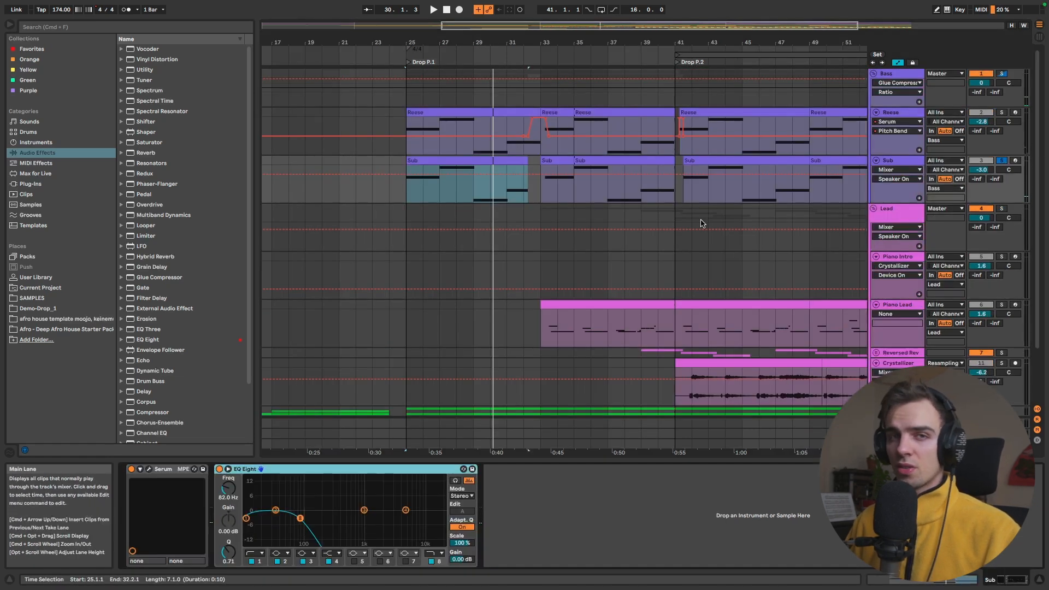
click(904, 161)
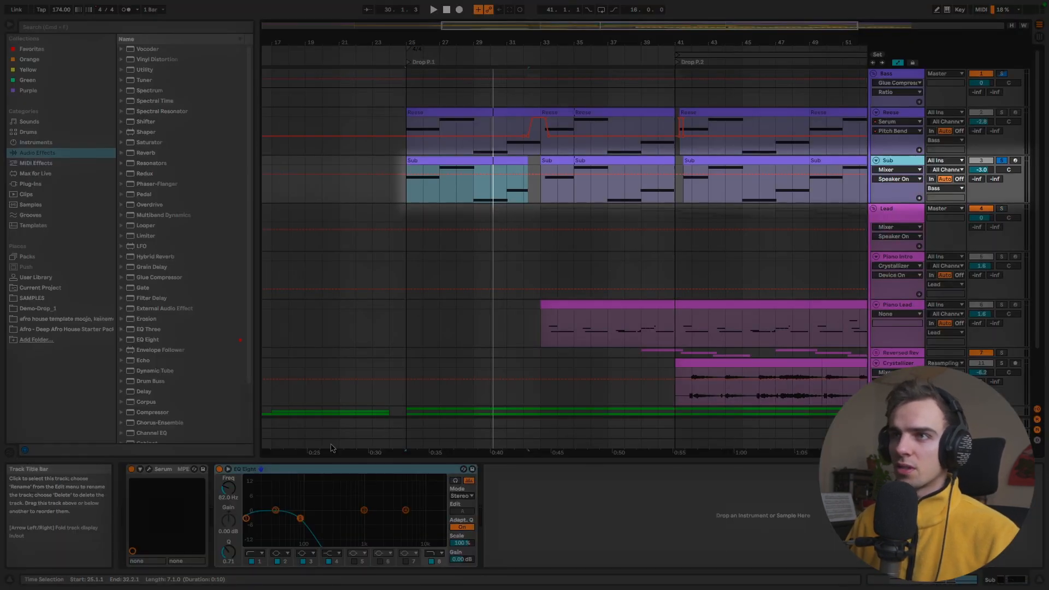
click(149, 469)
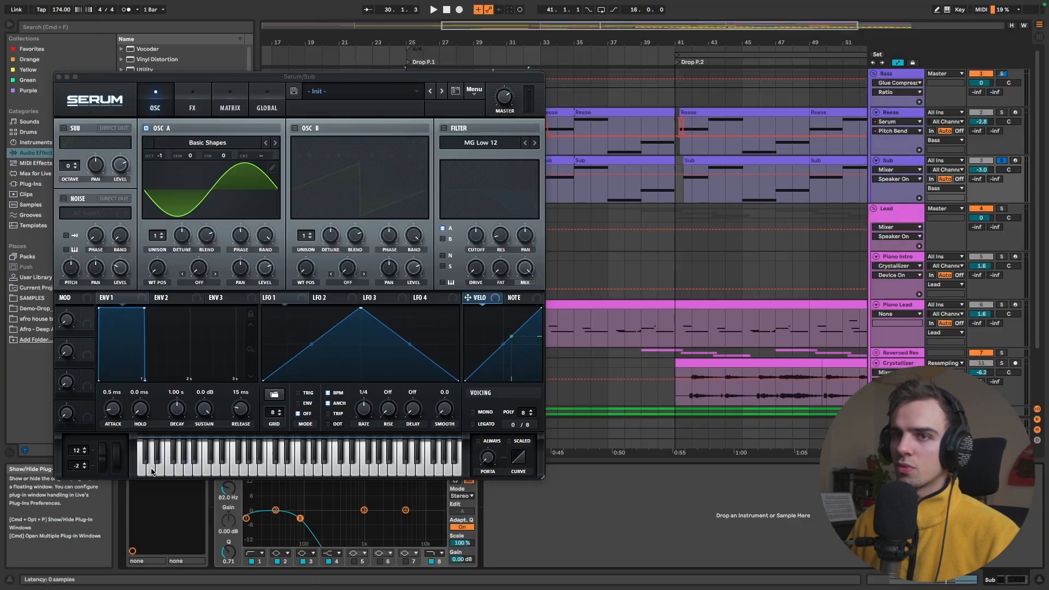
key(space)
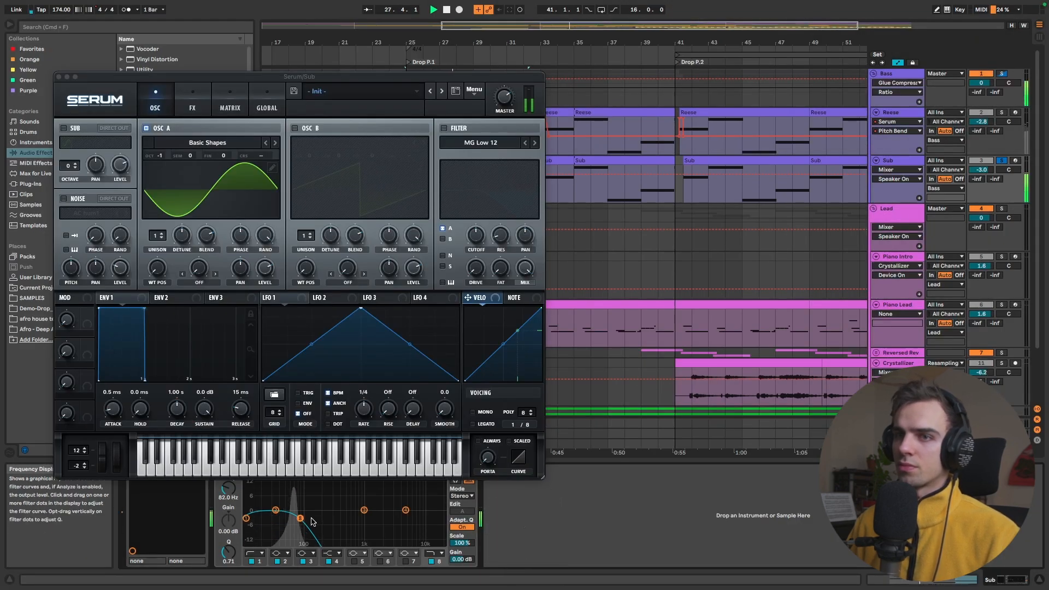
Solo the Reese track and examine its Serum patch, covering OSC A unison and detune, the filter switched off and on, and the effects
click(896, 112)
click(1003, 113)
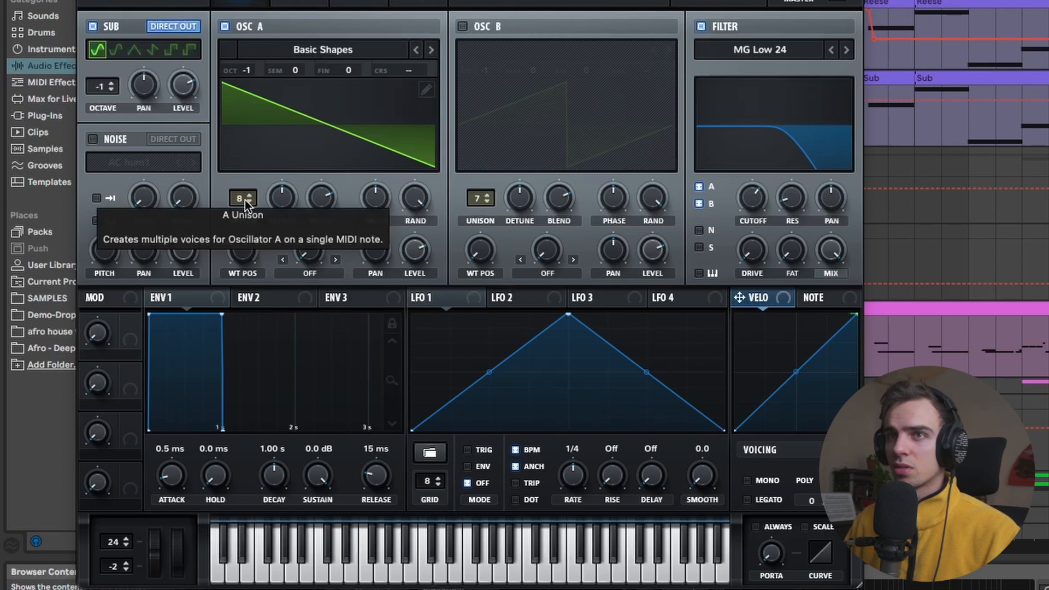
mouse_move(241, 201)
mouse_down()
mouse_move(241, 210)
mouse_move(254, 203)
mouse_up()
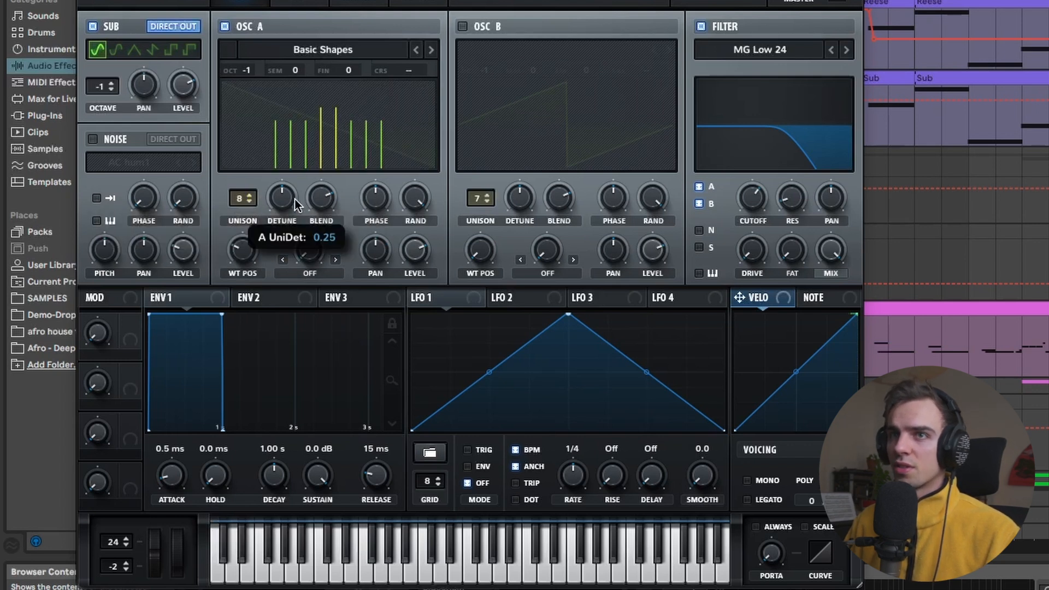
click(702, 27)
click(707, 30)
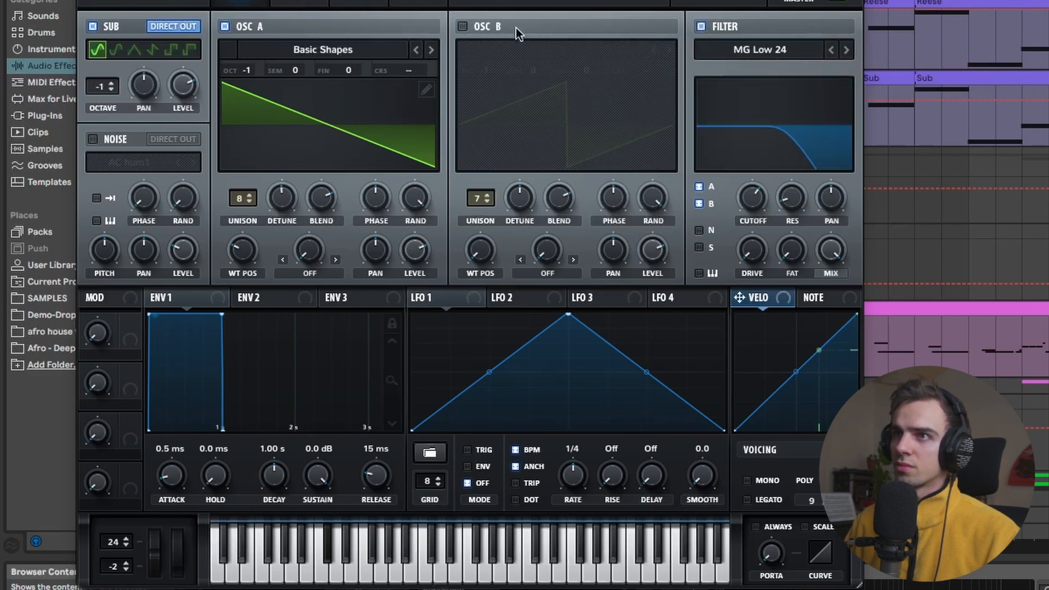
click(308, 2)
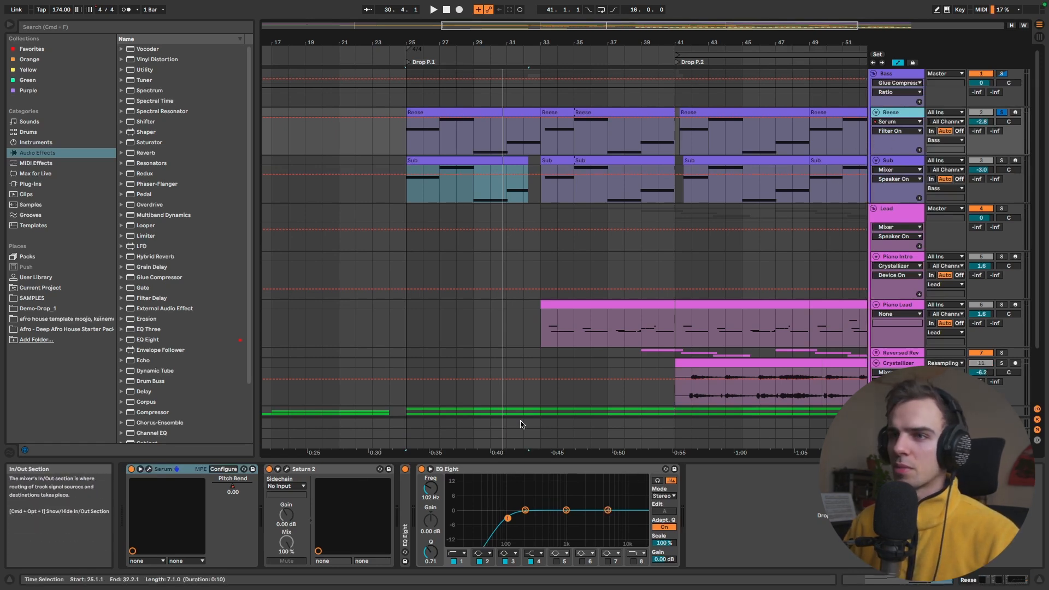
Open Saturn 2 on the Reese track and play the bass with the saturation bypassed
click(286, 469)
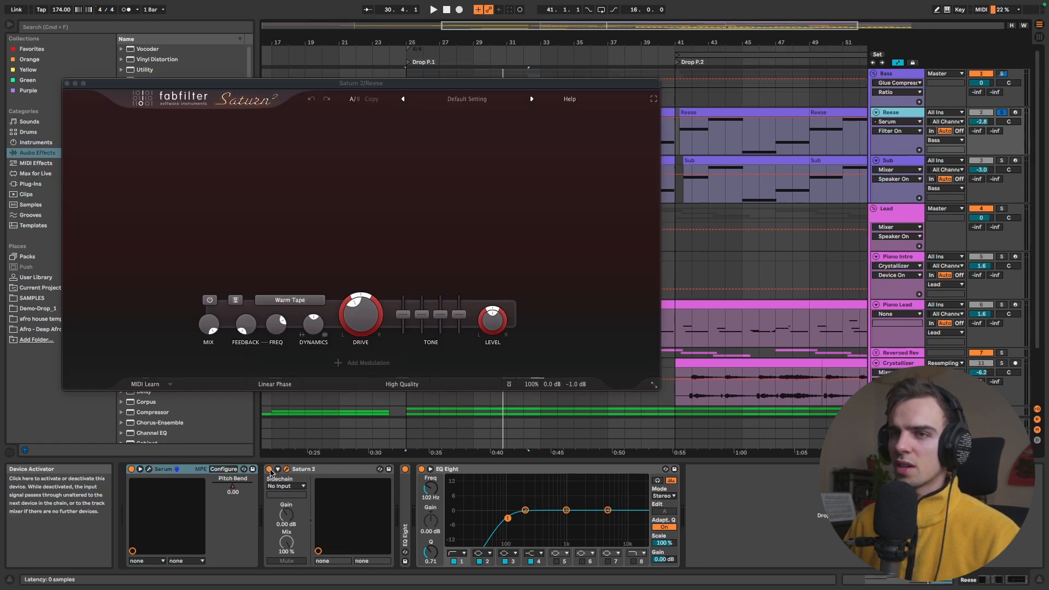
key(space)
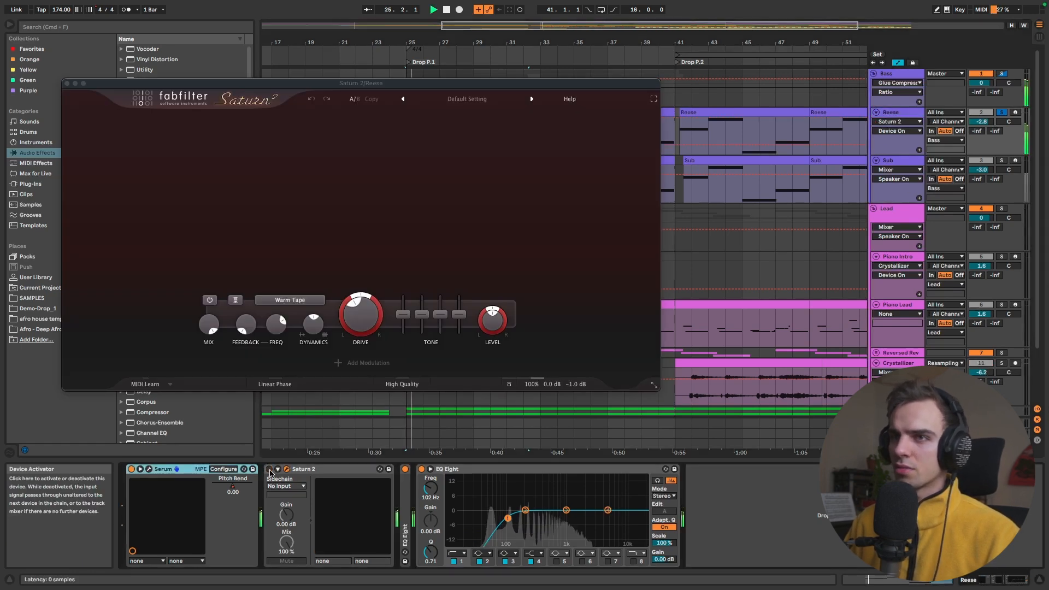
Expand the first EQ Eight on the Reese track, examine its low-cut curve and collapse the display again
click(567, 486)
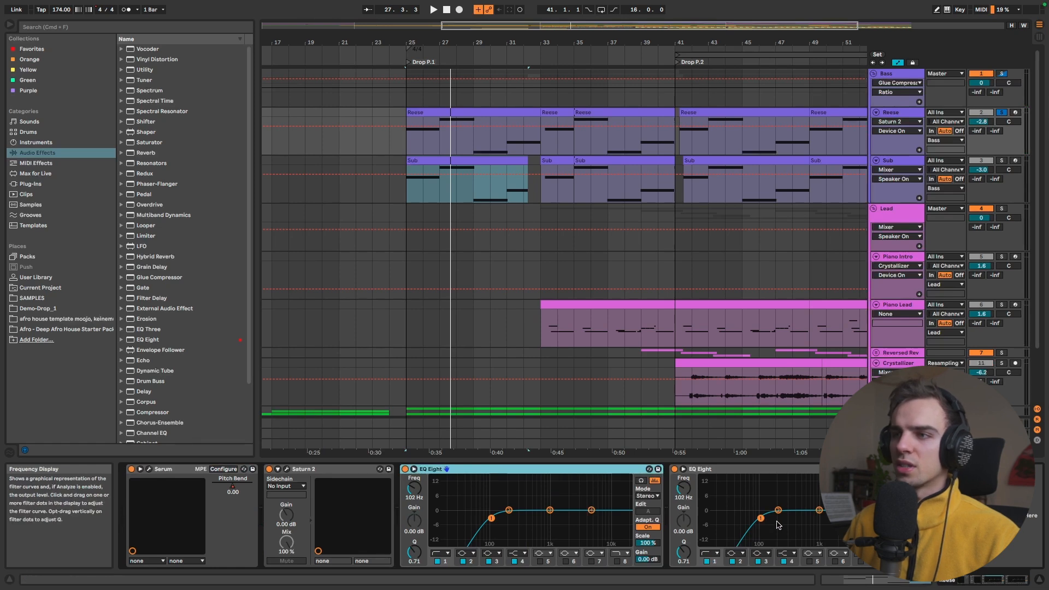
double_click(565, 478)
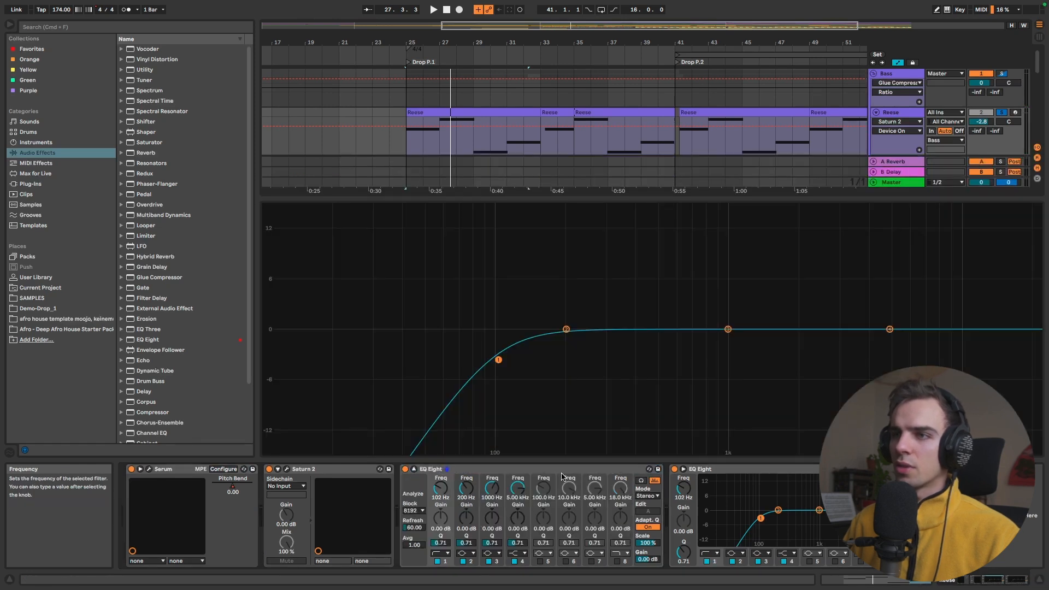
click(414, 469)
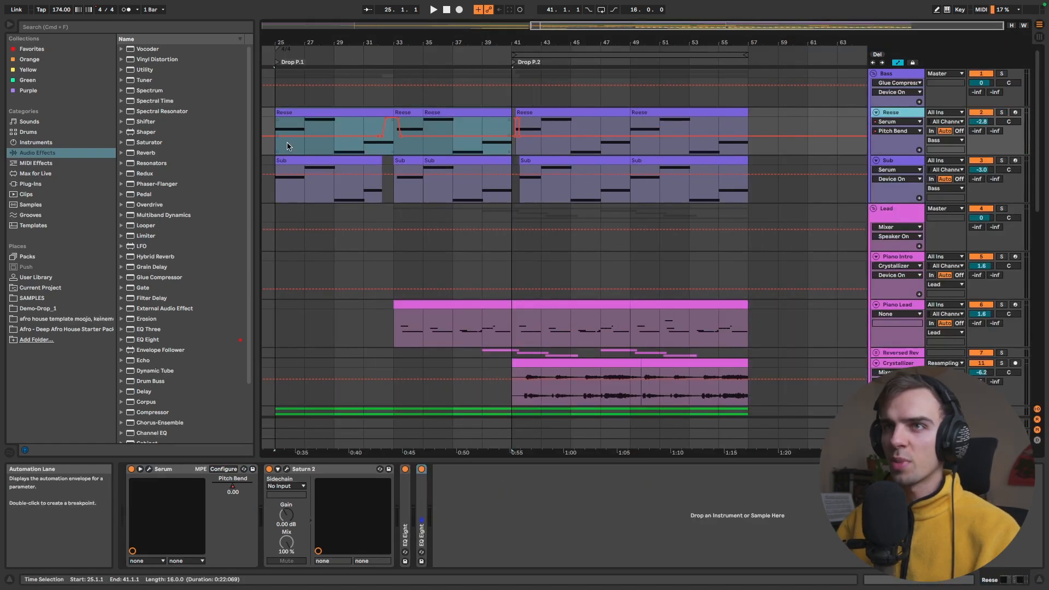
scroll(368, 132, down, 5)
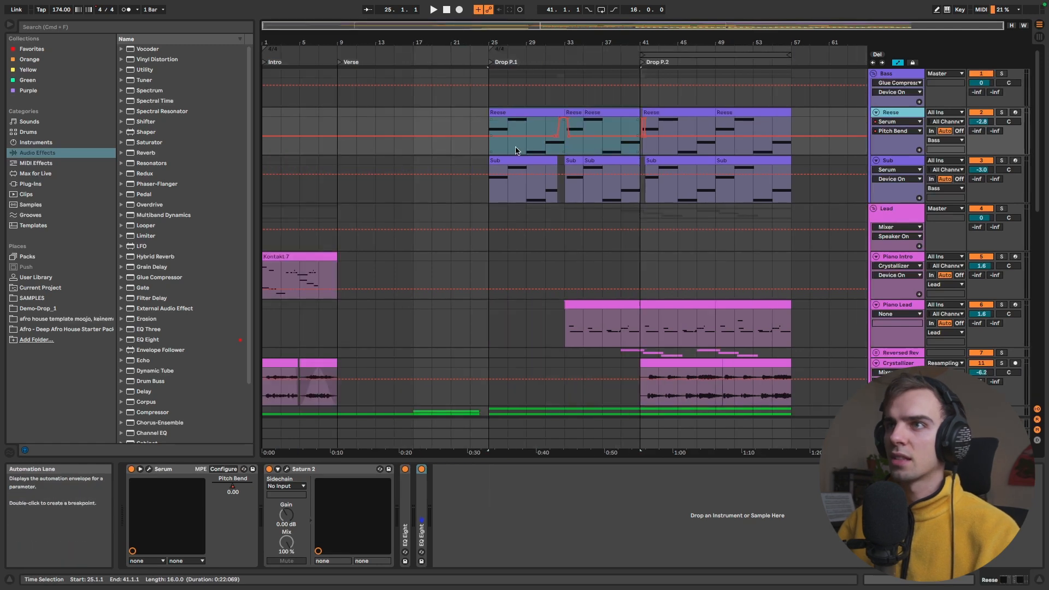
Play the bass from bar 32 to hear the Pitch Bend automation on the Reese track
scroll(563, 146, up, 10)
click(548, 148)
key(space)
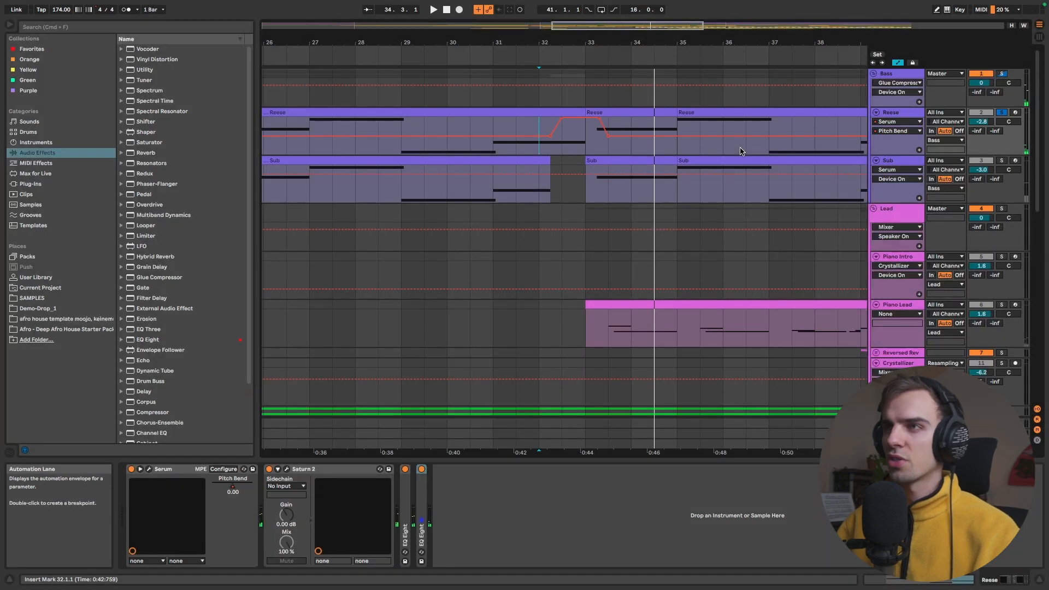
Play Drop P.1 to check the Bass group's Glue Compressor, and examine the sidechain volume curve in its ShaperBox 3
scroll(741, 151, down, 5)
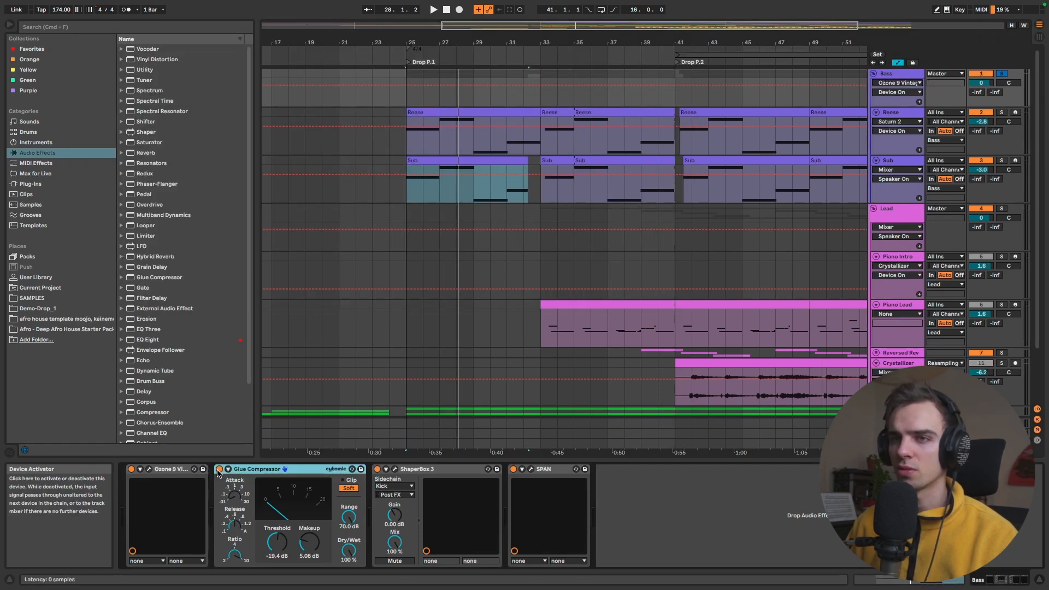
key(space)
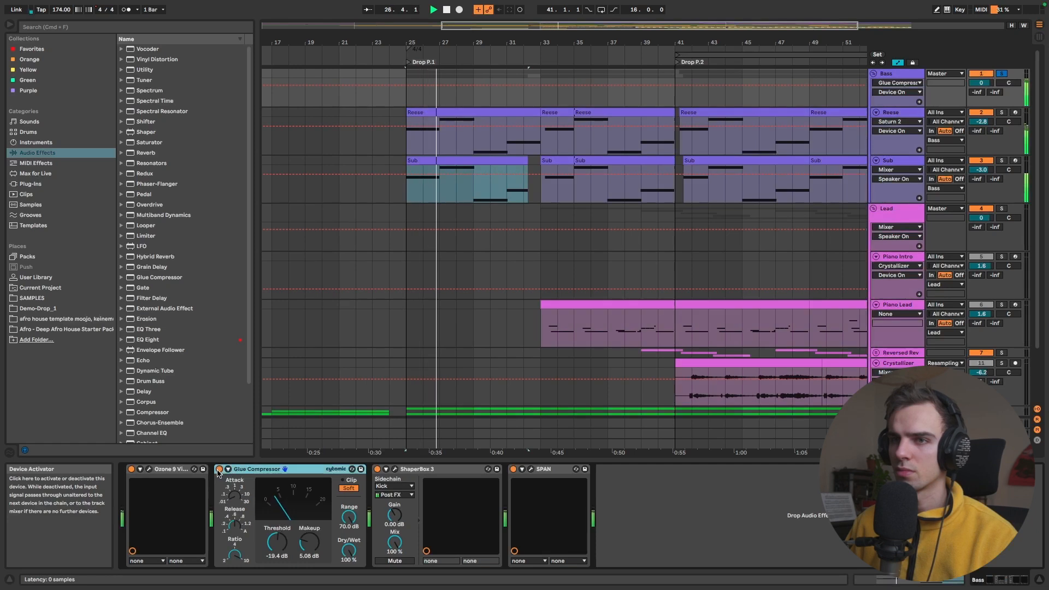
click(394, 469)
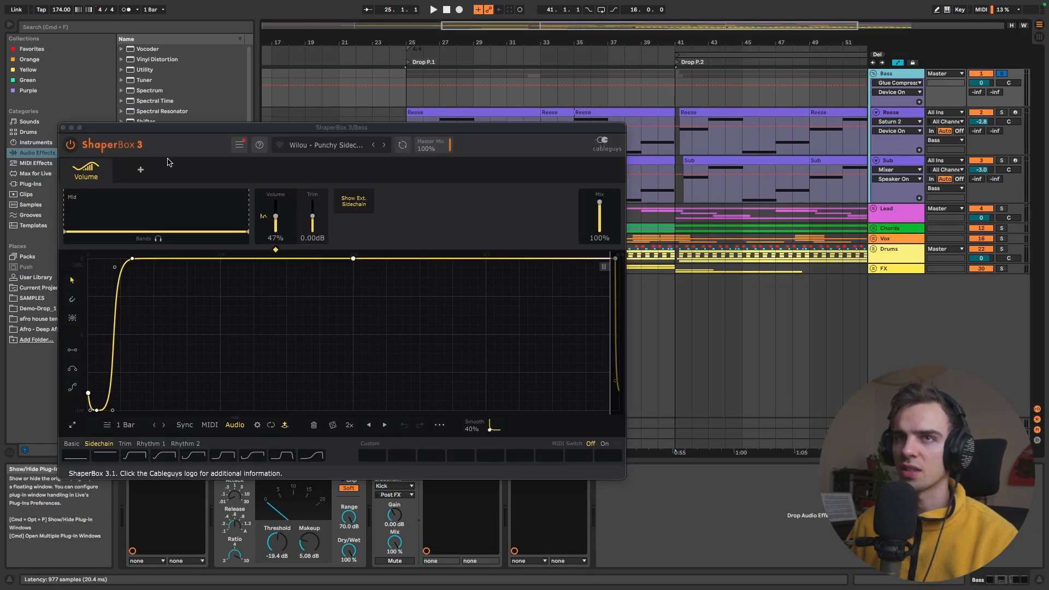
click(63, 129)
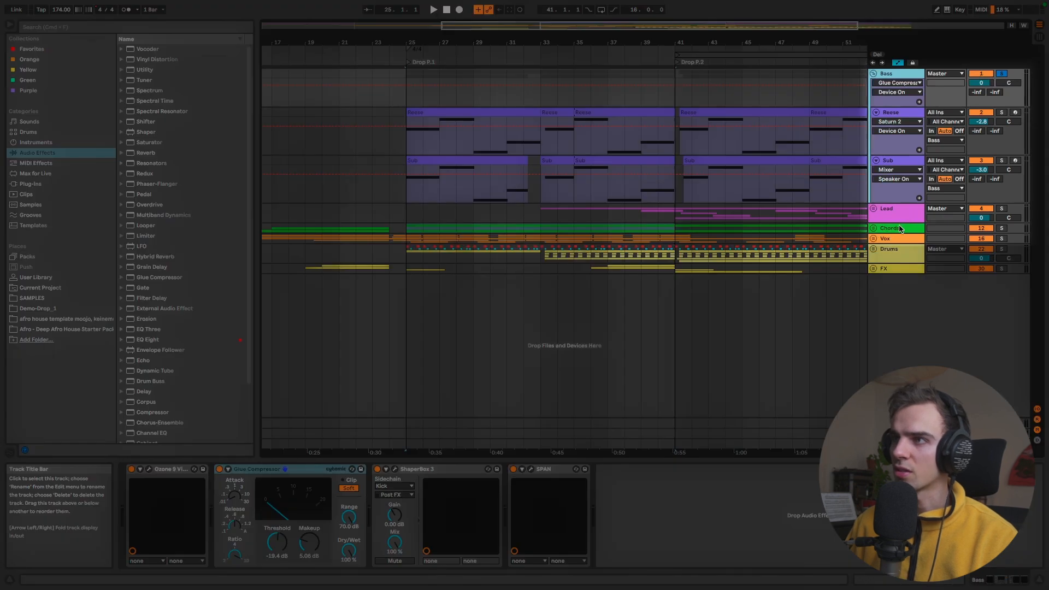
Mark the bass parts of Drop P.1 from bar 25 to 41, followed by those of Drop P.2, for comparison
drag(369, 82, 567, 192)
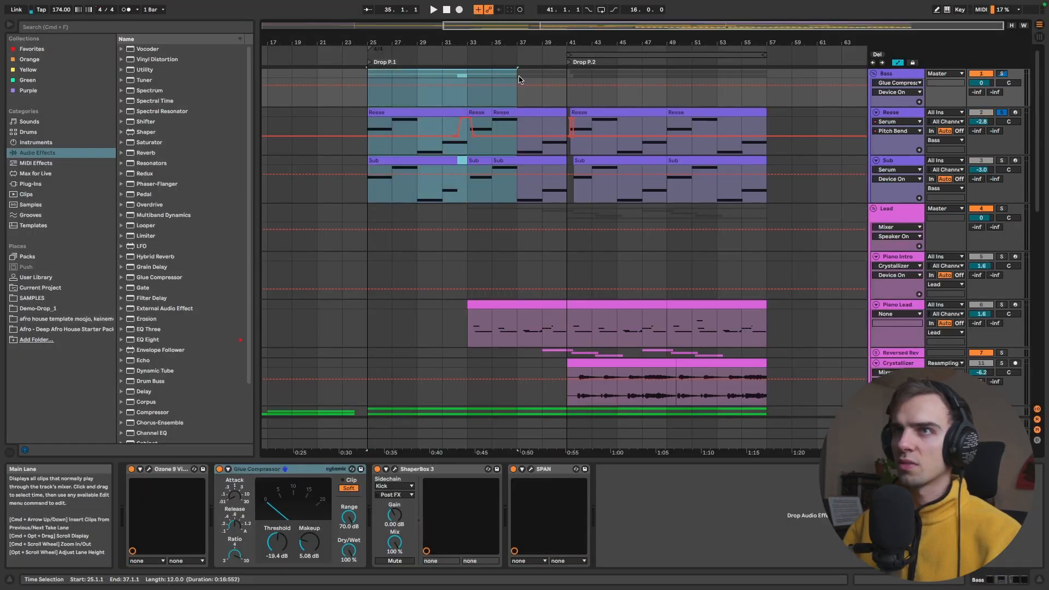
scroll(533, 214, down, 15)
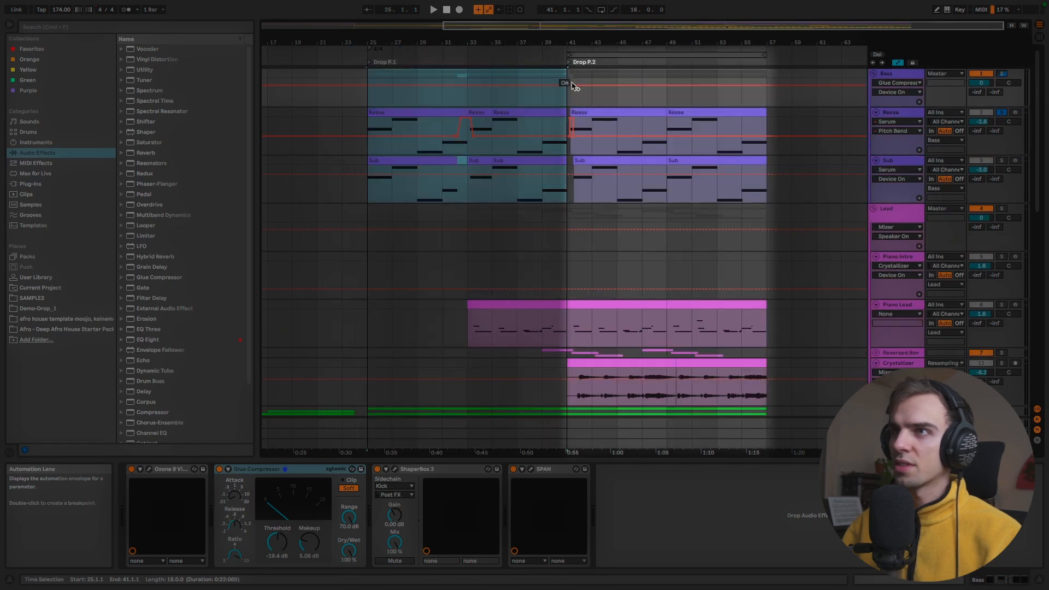
click(583, 78)
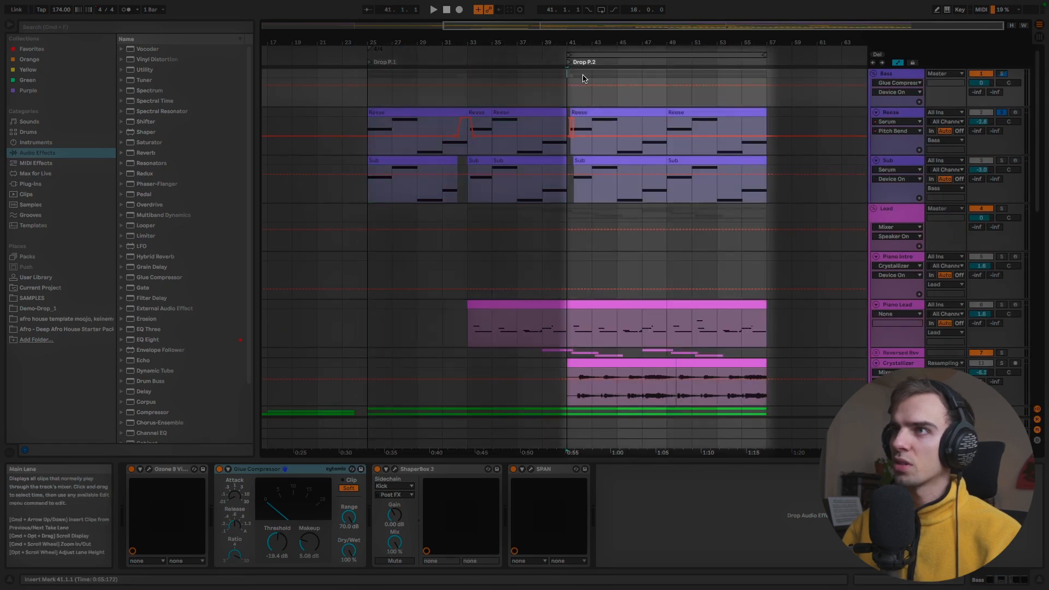
drag(583, 78, 766, 187)
Solo the Piano Lead track, play it from bar 41 and select bars 41 to 49 of its clip
click(569, 257)
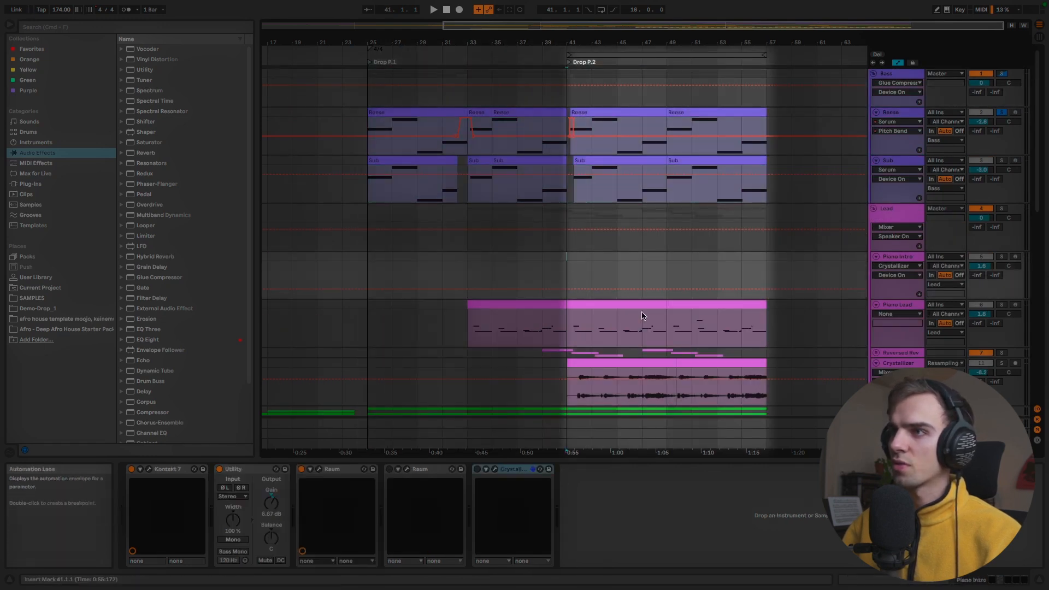
click(918, 332)
click(1001, 305)
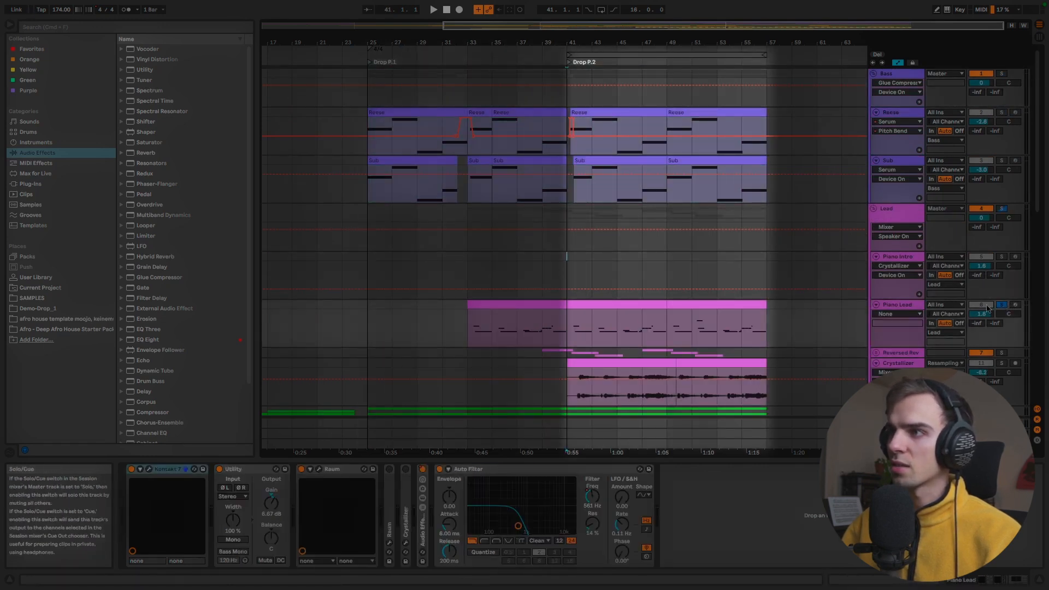
click(908, 306)
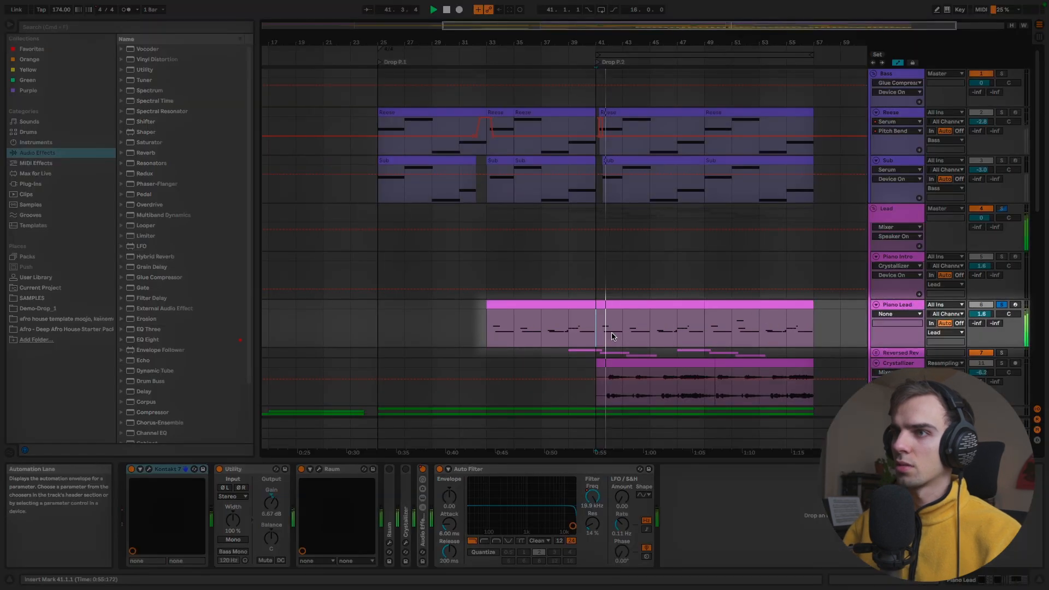
scroll(633, 337, up, 3)
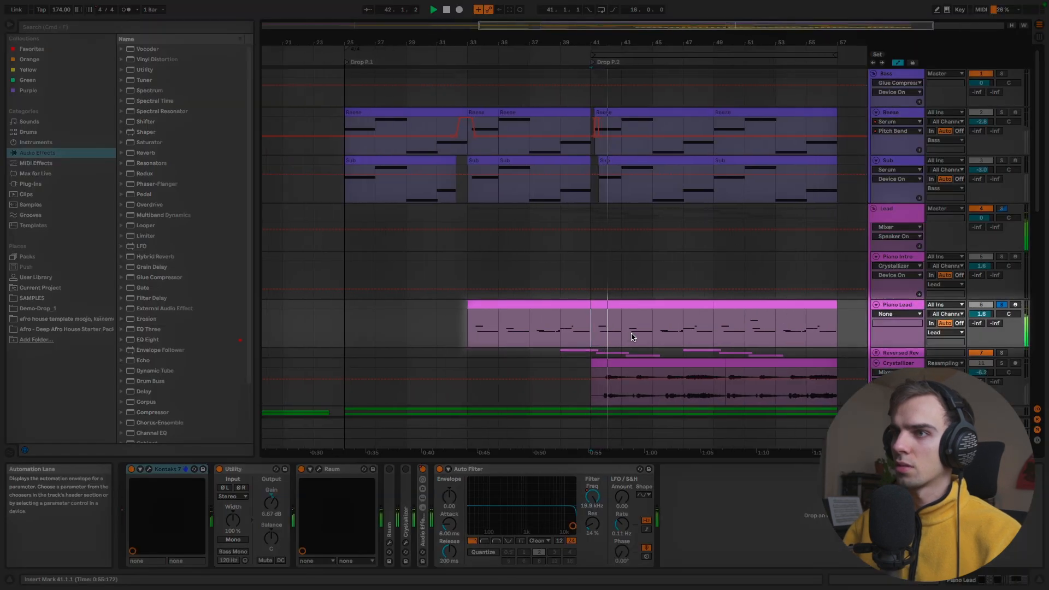
scroll(744, 332, up, 3)
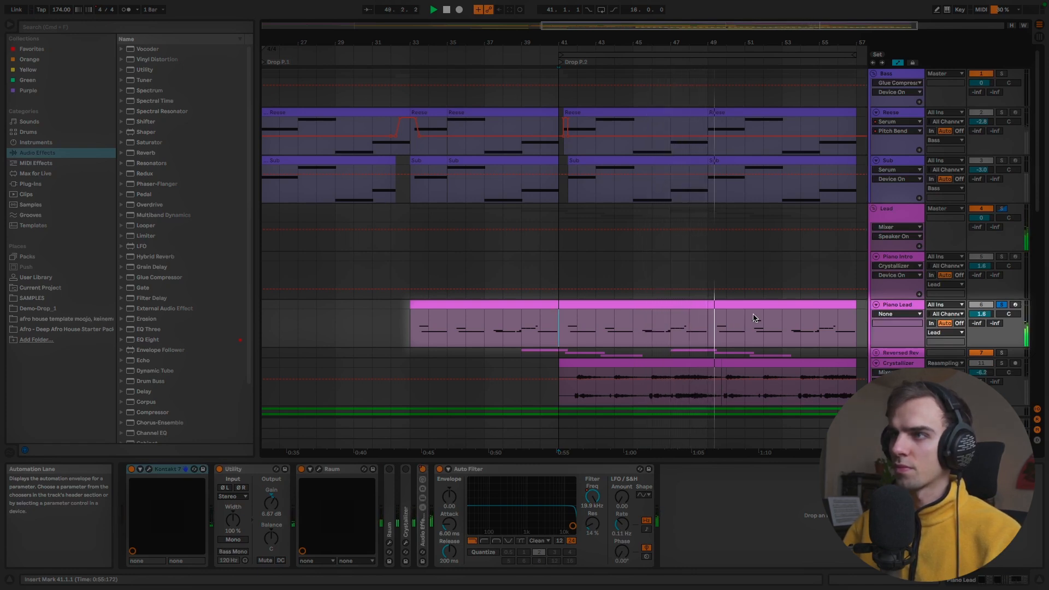
click(639, 305)
key(space)
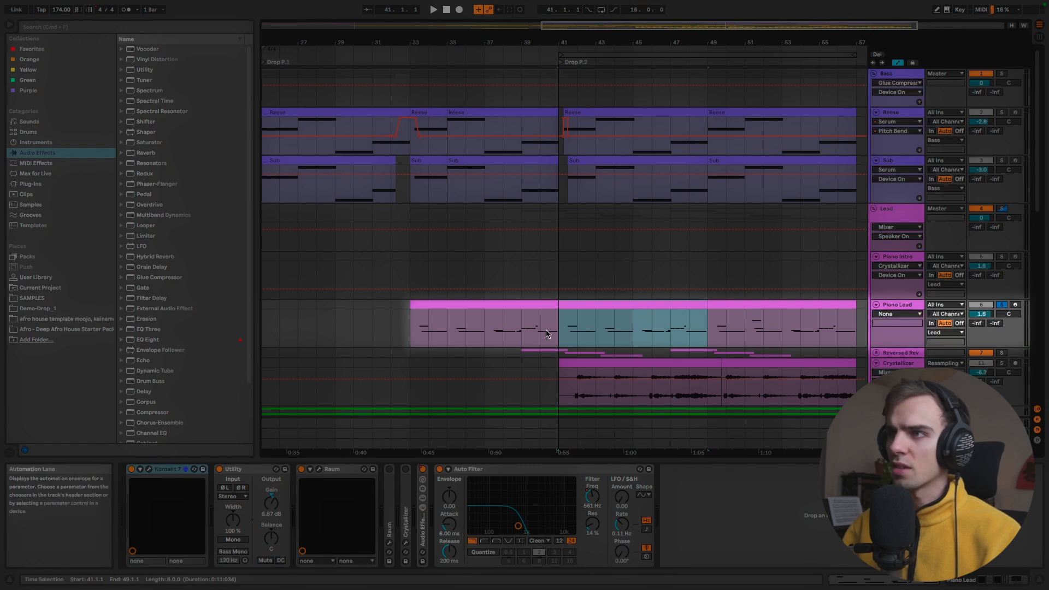
Examine the first Raum reverb on the Piano Lead and audition the Echo chain of its Audio Effect Rack during playback
click(324, 471)
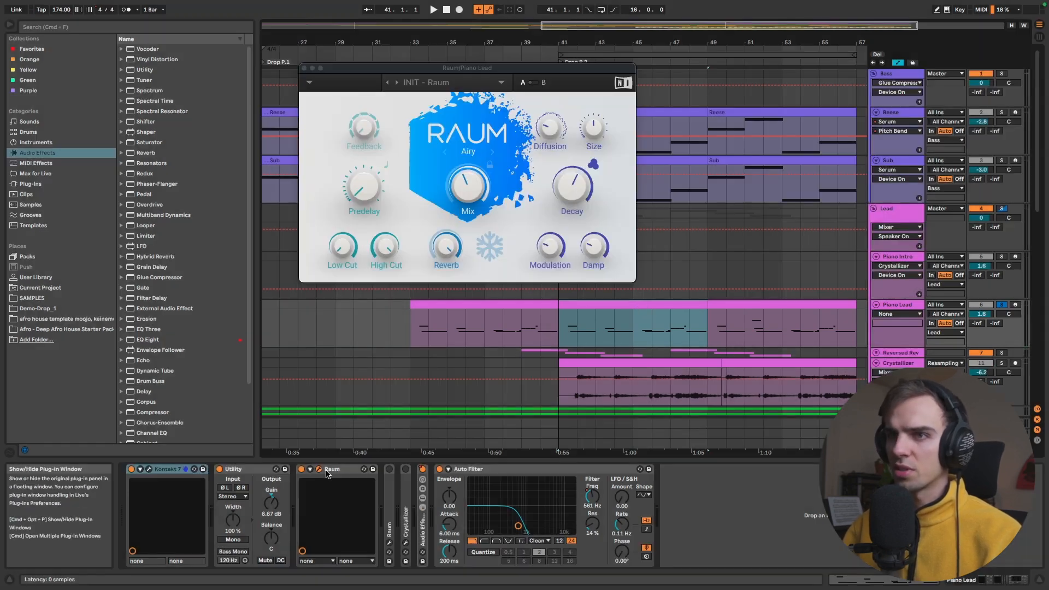
click(305, 68)
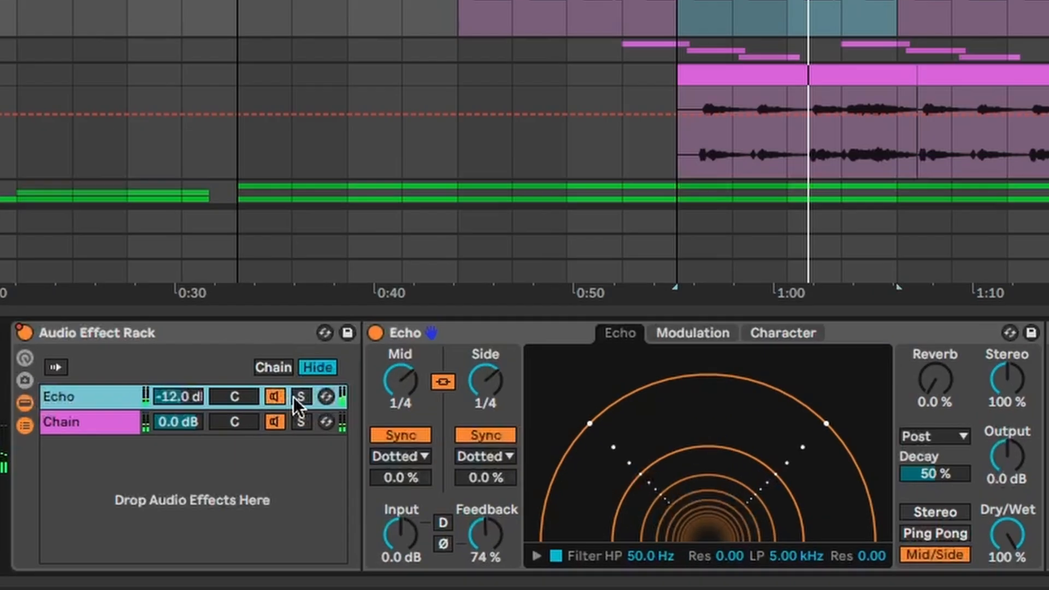
click(440, 495)
key(space)
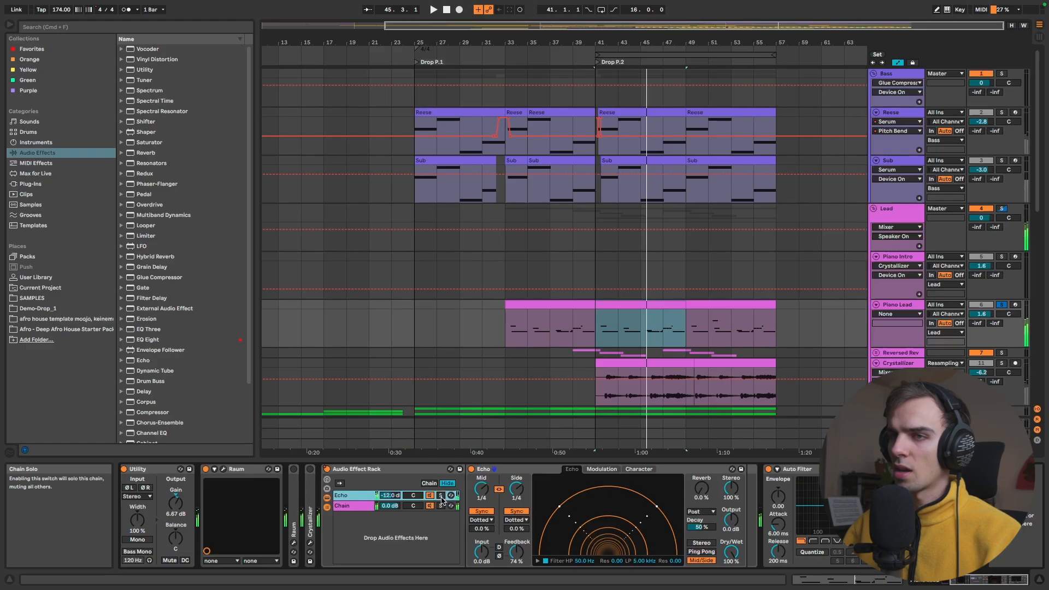
Open the second ShaperBox 3 on the Lead group, play bars 41 to 49 to watch its Mix change, and close it
click(878, 231)
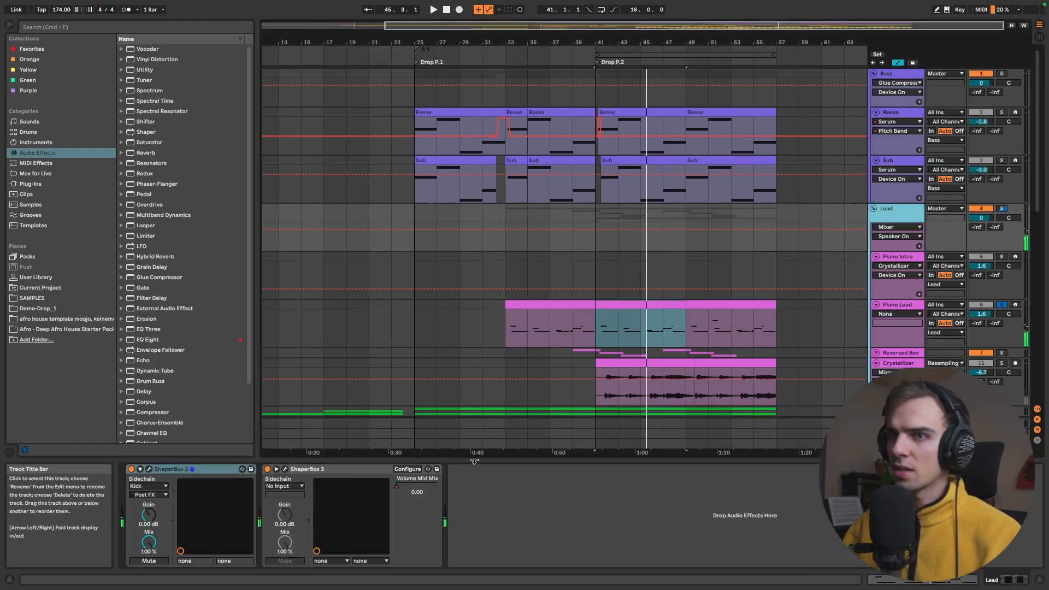
click(306, 469)
click(284, 468)
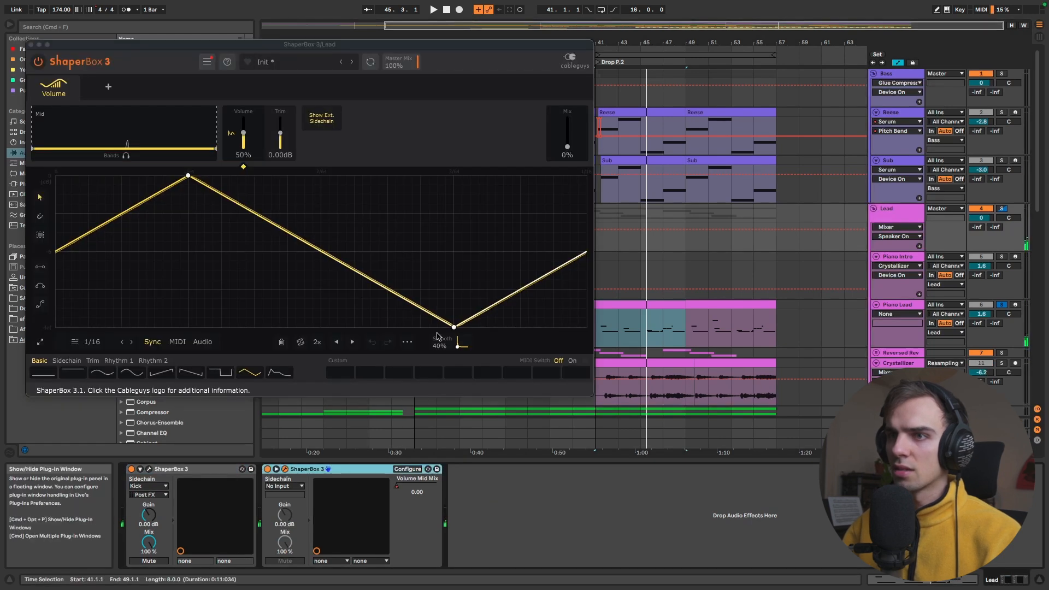
click(890, 213)
scroll(621, 297, up, 5)
drag(632, 299, 654, 300)
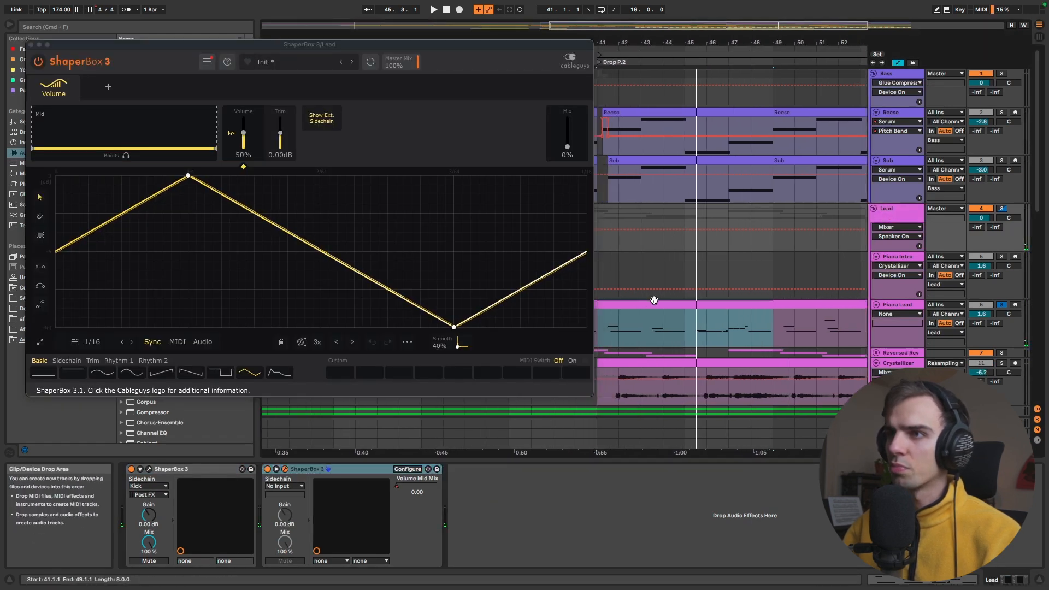
key(space)
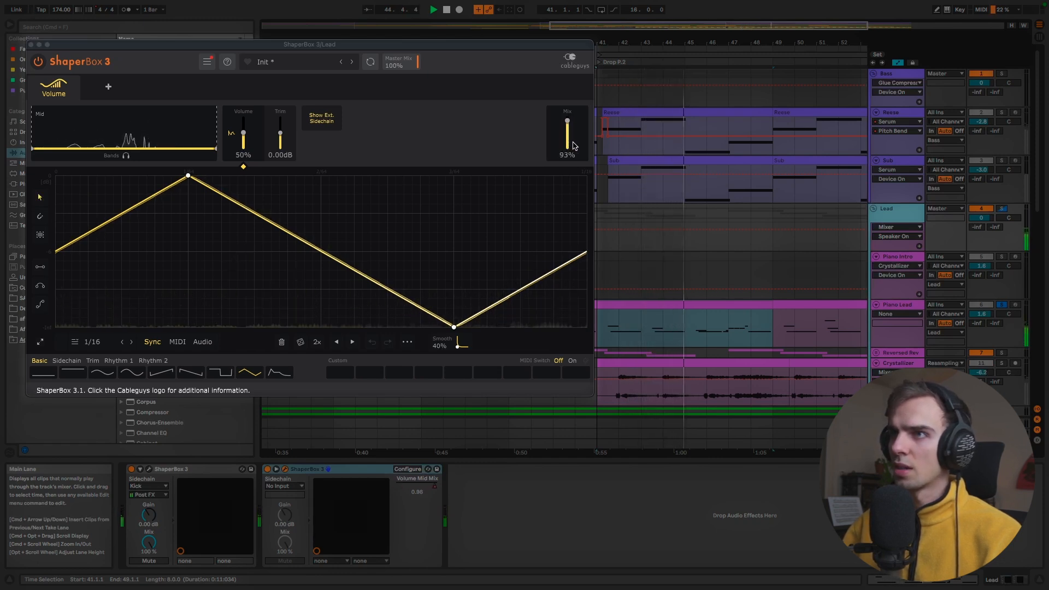
click(31, 45)
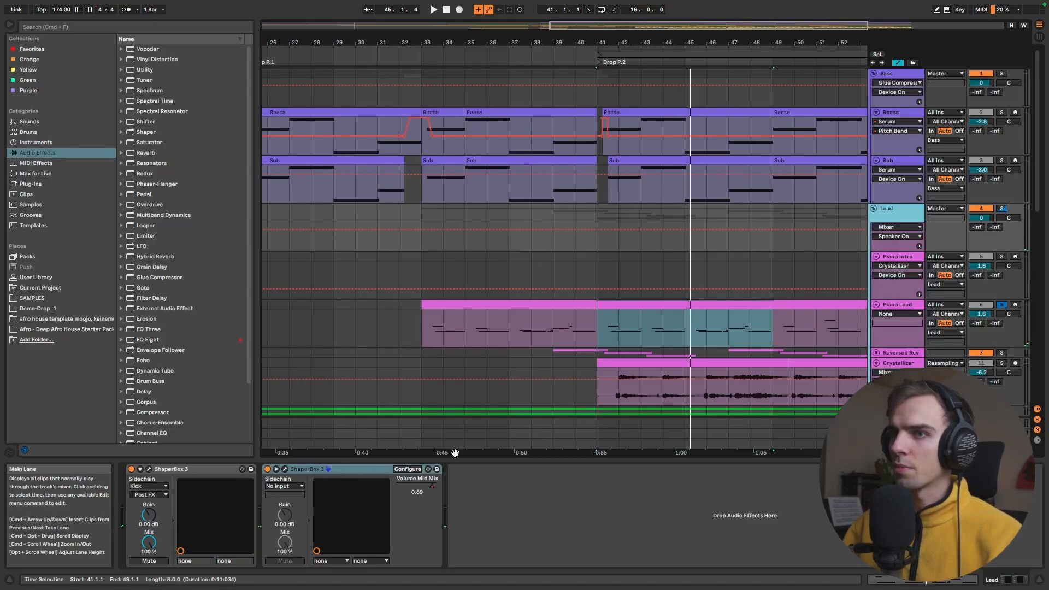
Show the Volume Mid Mix automation of the Lead group's ShaperBox 3 and play it from 41.3.1 in Drop P.2
click(417, 480)
scroll(667, 267, down, 3)
scroll(666, 266, up, 4)
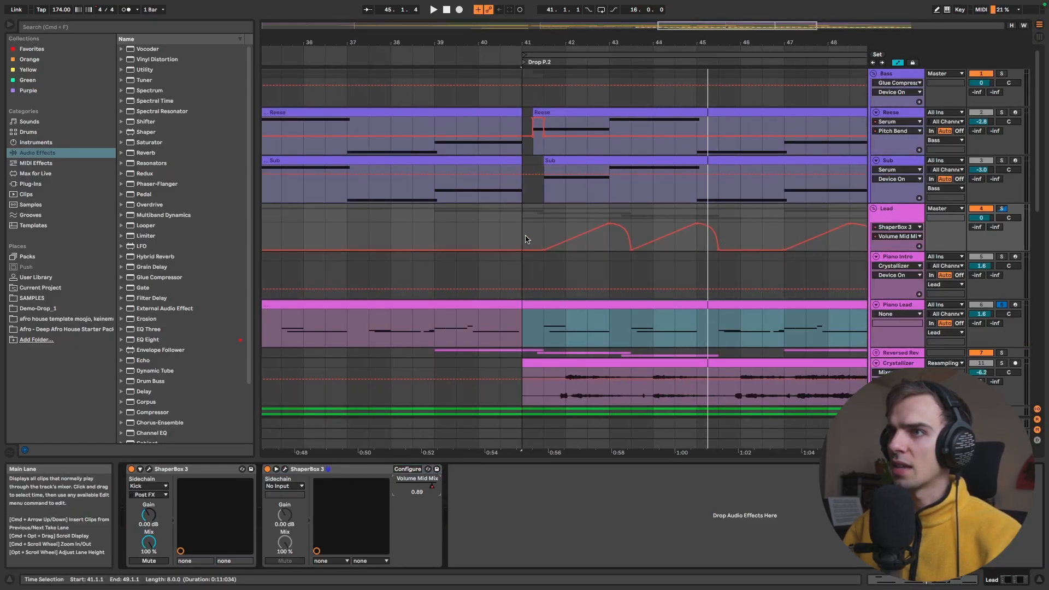
click(524, 237)
scroll(445, 237, right, 2)
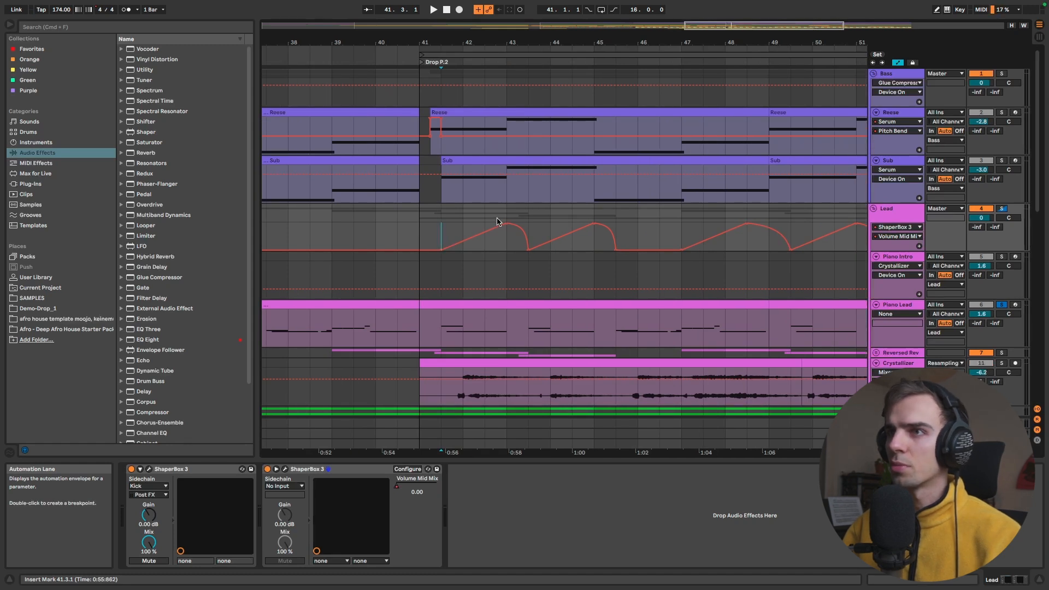
key(space)
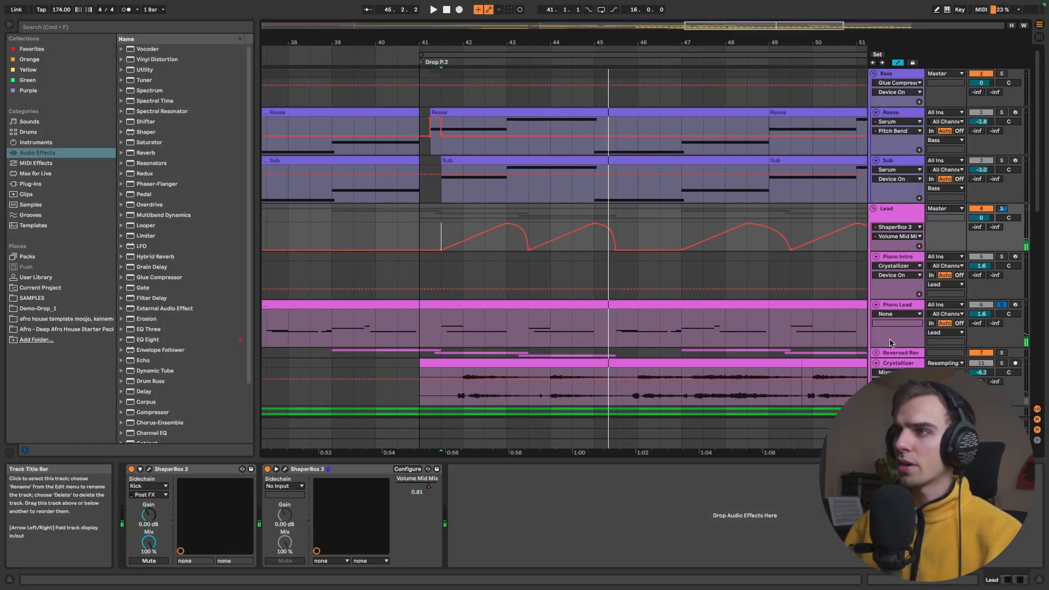
key(space)
Inspect the Reversed Rev group in the Lead group and play the first reversed reverb clip on Rev 1 at bar 39
scroll(891, 342, down, 5)
click(910, 227)
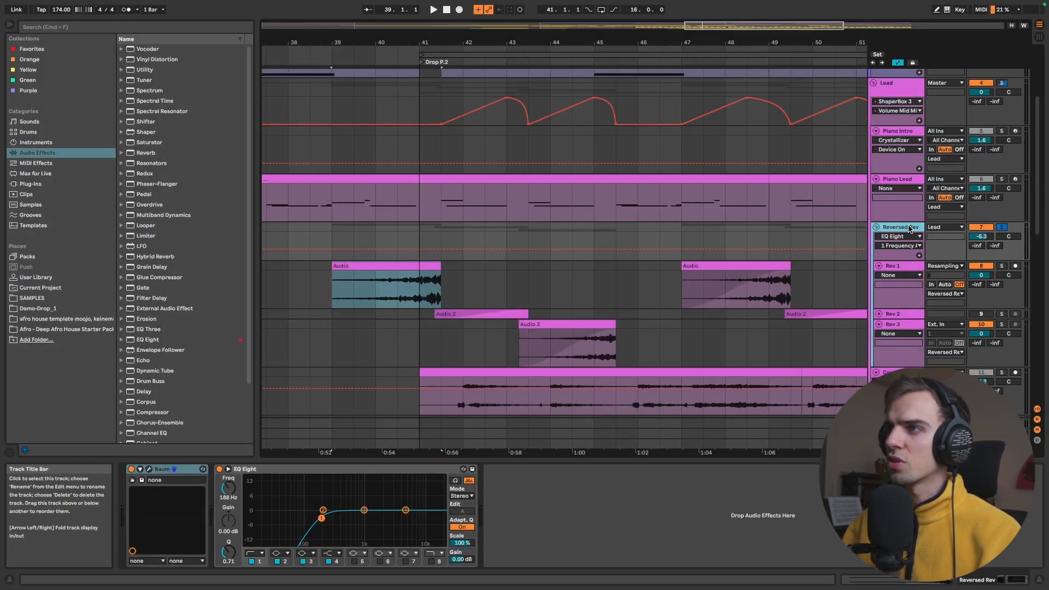
click(404, 266)
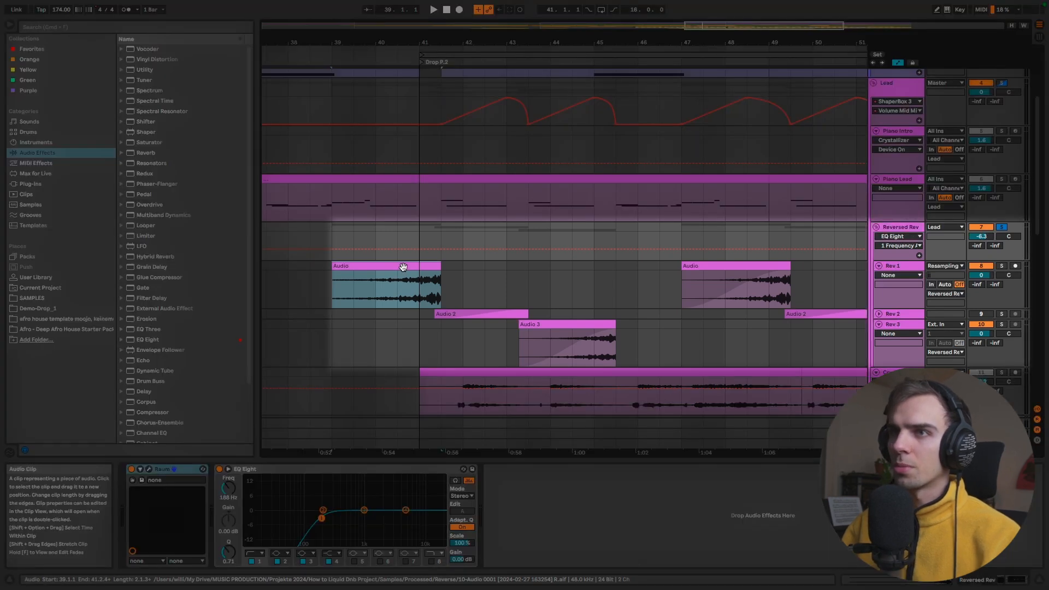
key(space)
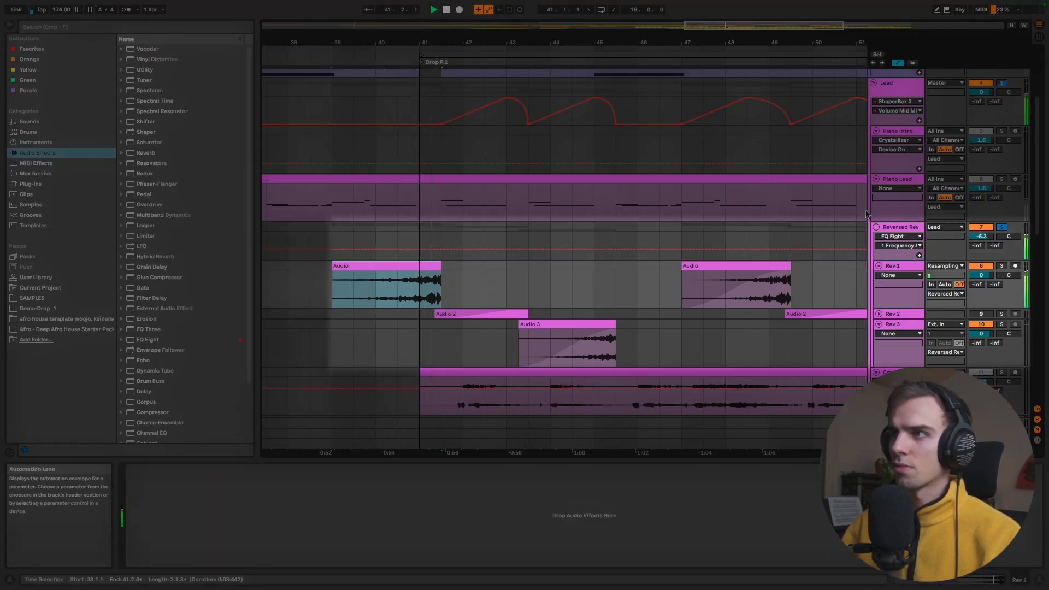
key(space)
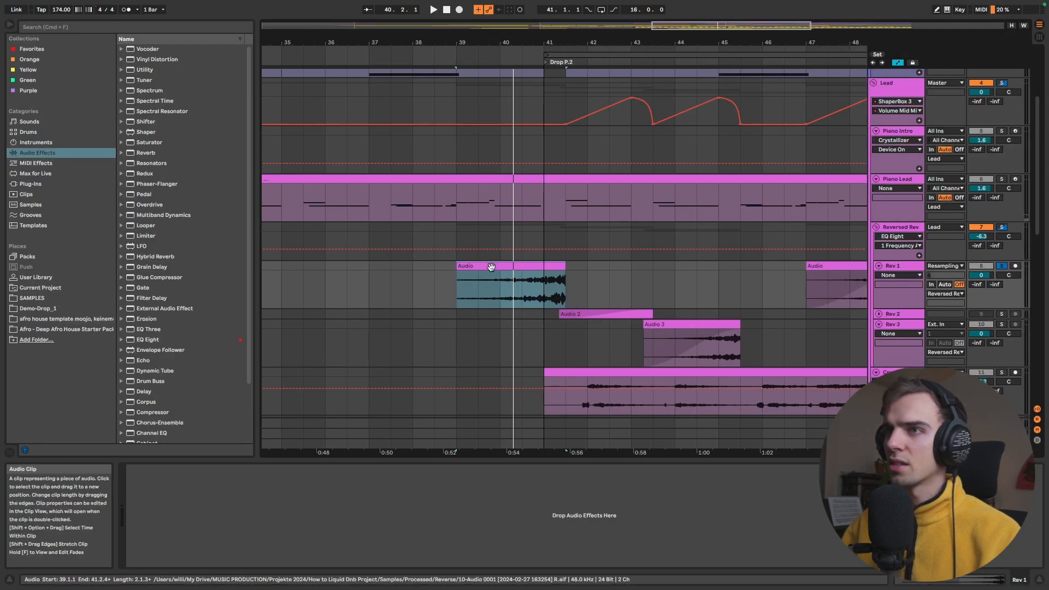
Expand and switch on the second Raum on the Piano Lead track, and play the soloed piano from 41.3.1
click(572, 205)
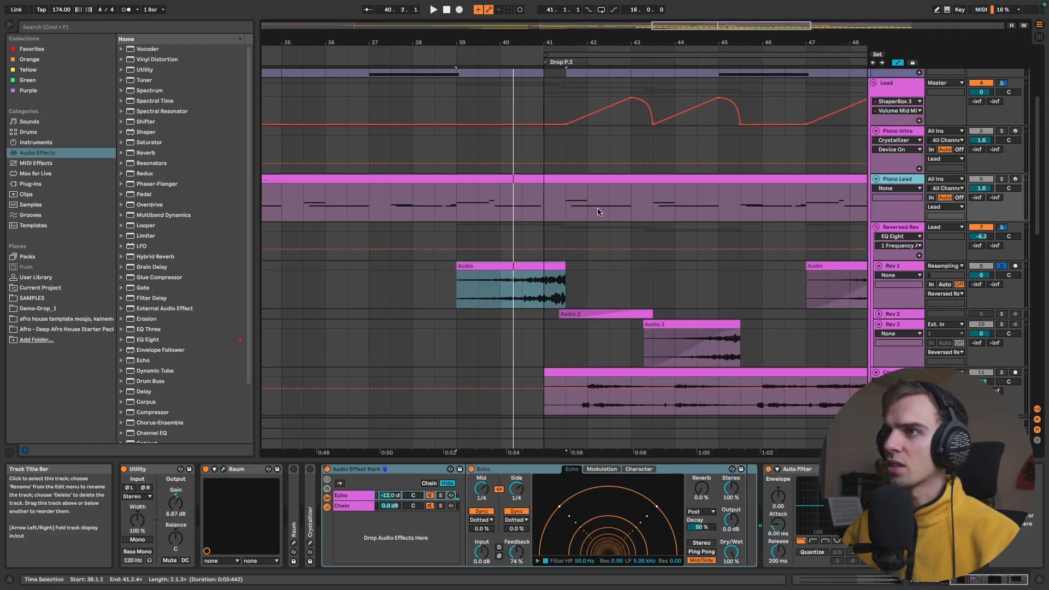
double_click(297, 485)
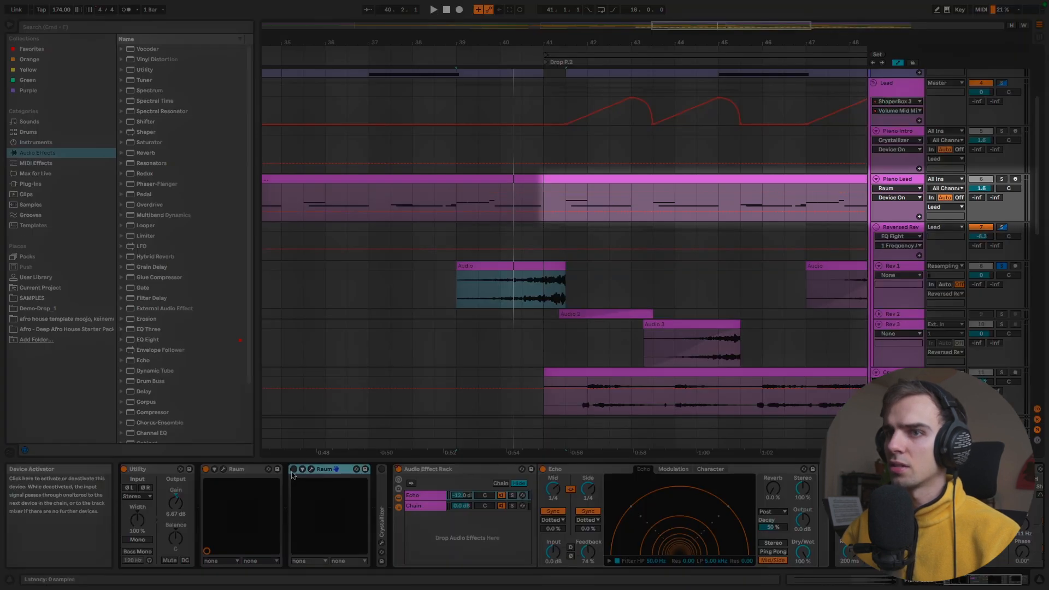
click(559, 214)
key(space)
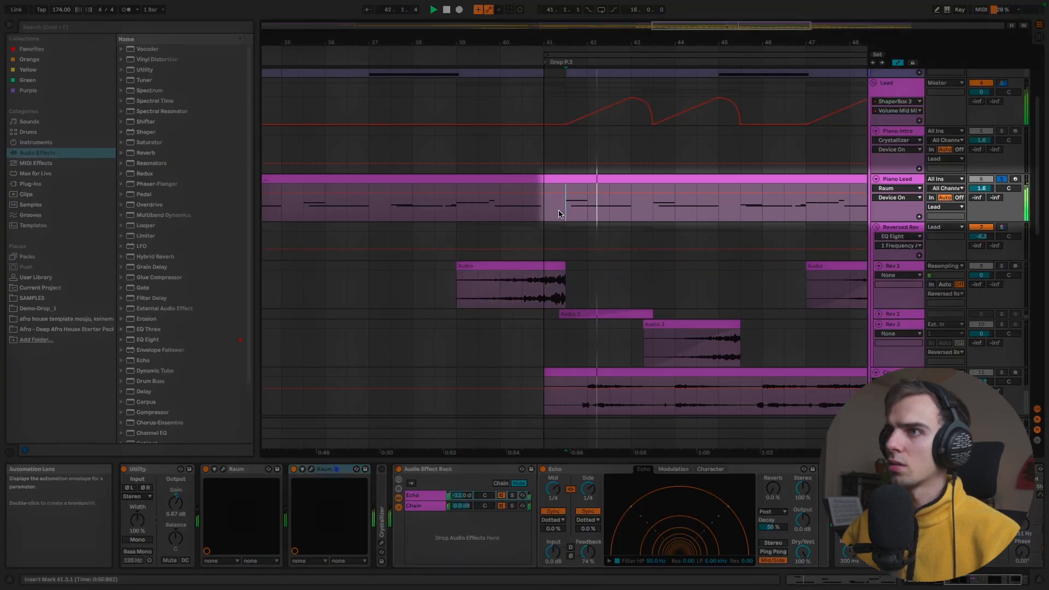
Open the Piano Lead clip at bar 41 and delete all its notes except the first A#4
double_click(616, 180)
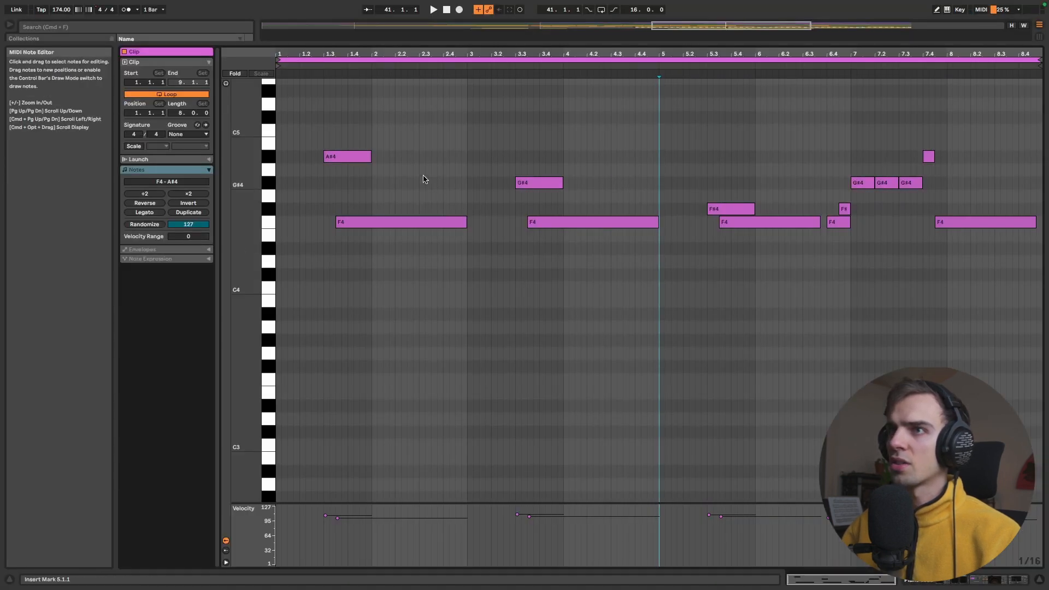
drag(423, 179, 966, 328)
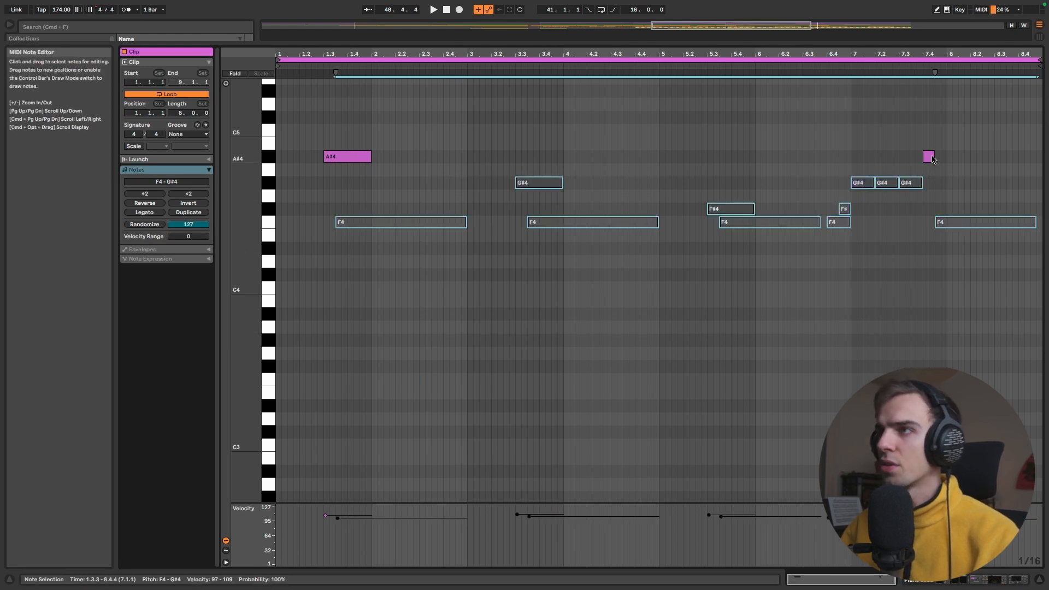
drag(912, 143, 978, 195)
click(323, 135)
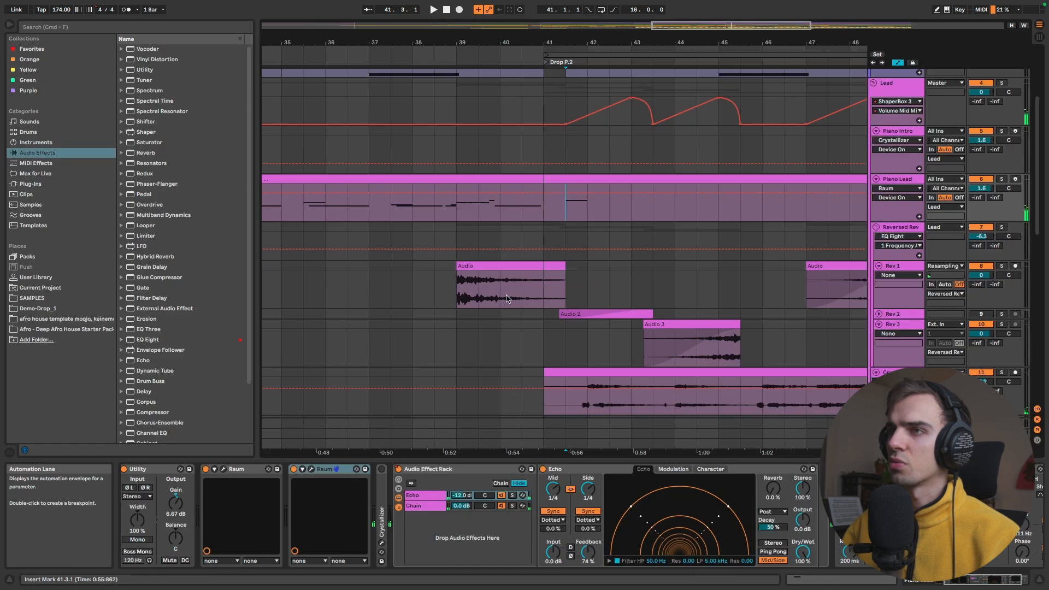
Reverse the recorded reverb clip at bar 39 on Rev 1 and relate its end to the Piano Lead note at bar 41
click(492, 266)
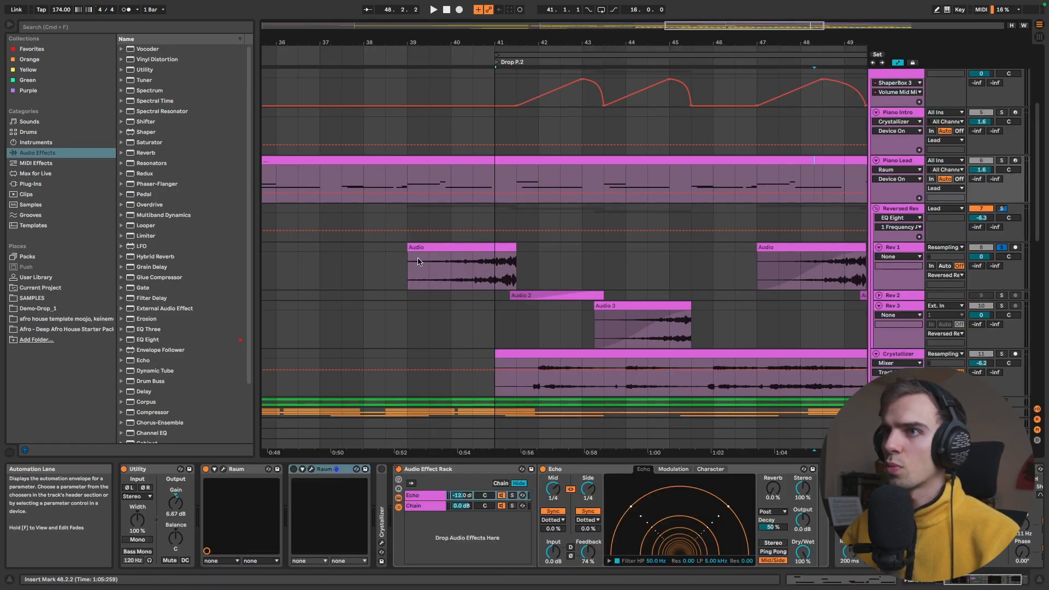
click(418, 261)
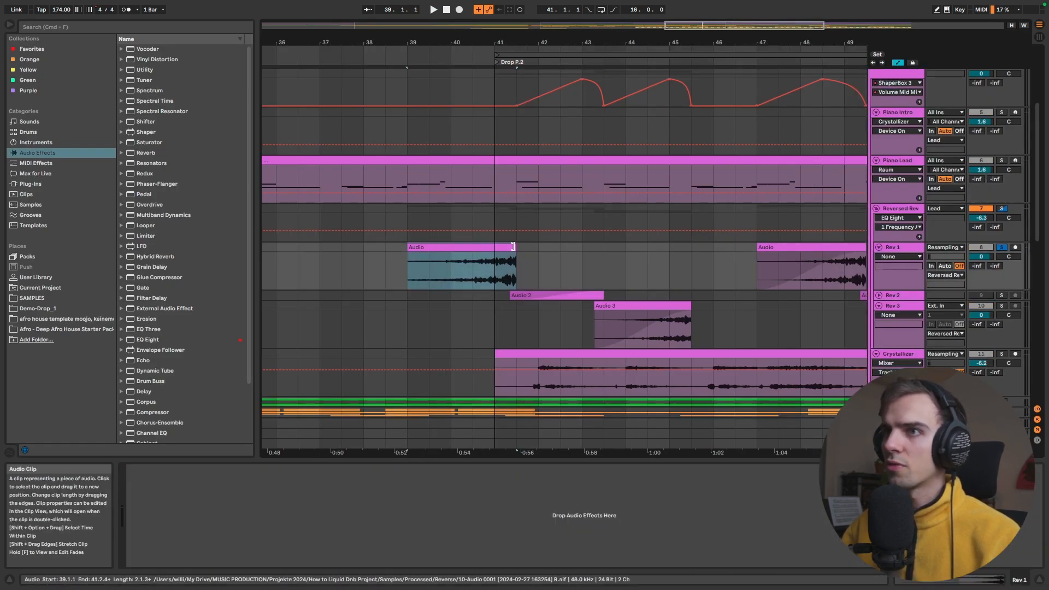
click(528, 167)
click(530, 164)
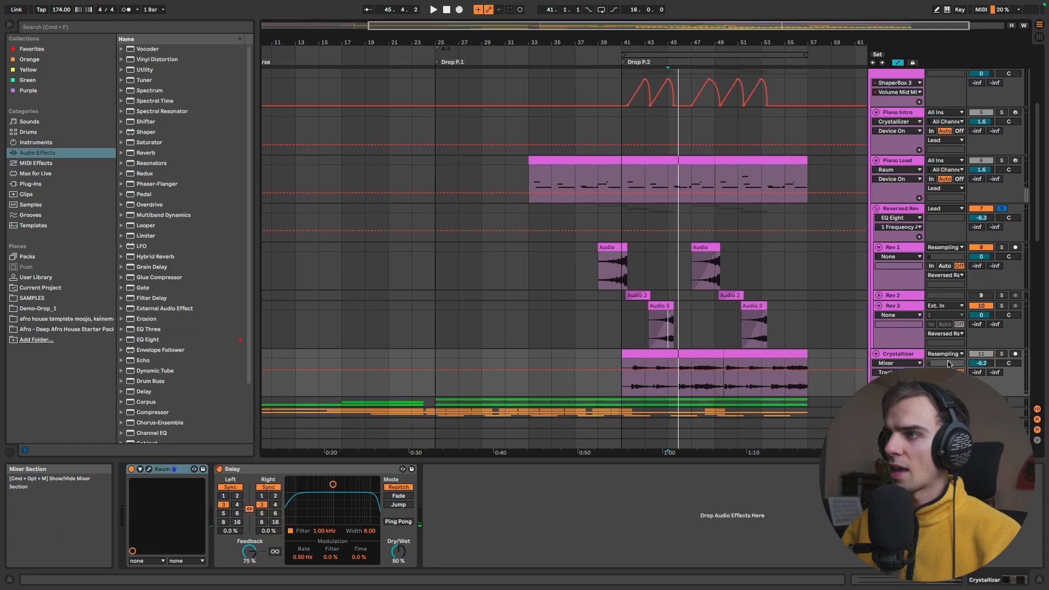
Solo the Crystallizer track and play its recorded audio clip from 41.3.1 in Drop P.2
click(1002, 353)
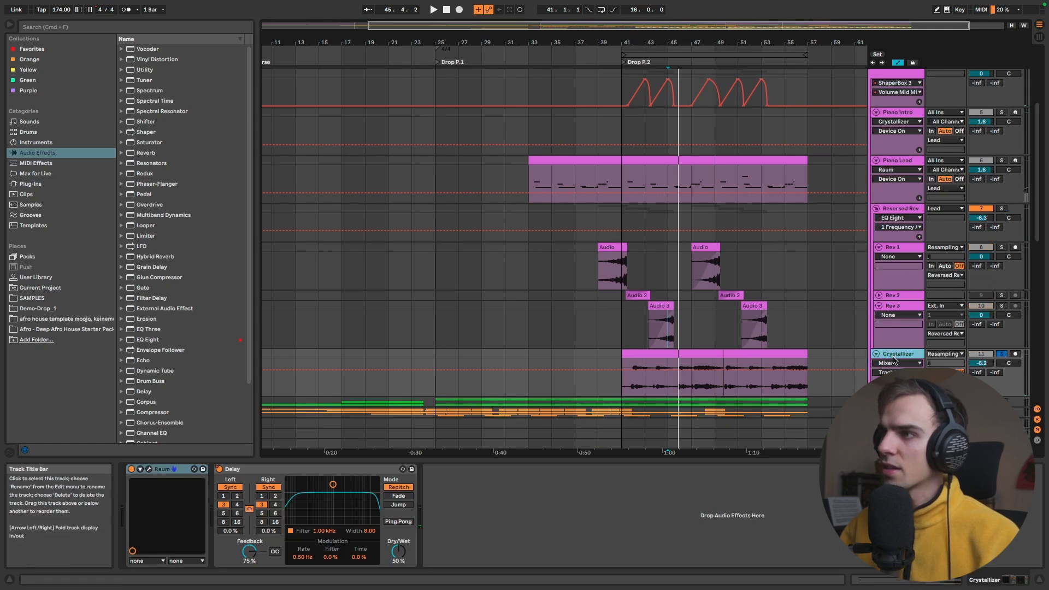
click(703, 355)
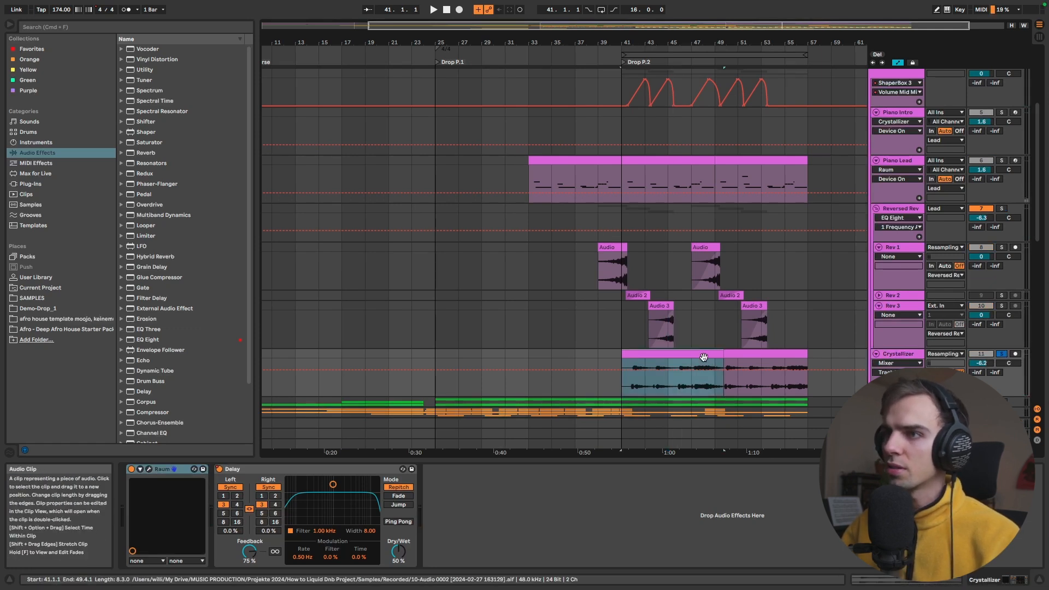
scroll(696, 362, down, 3)
scroll(651, 373, up, 5)
click(629, 377)
key(space)
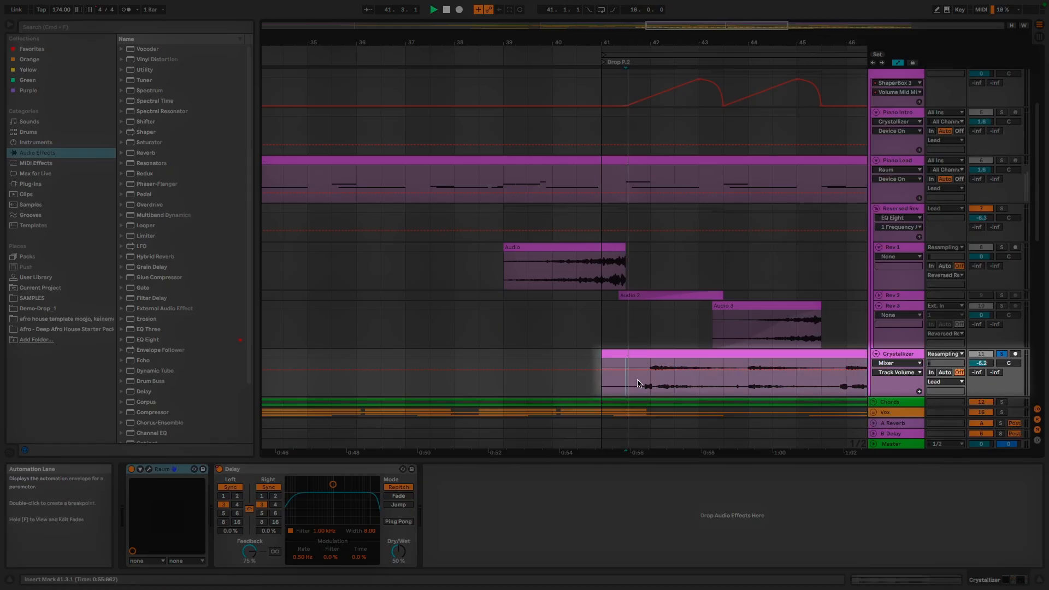
scroll(677, 378, up, 1)
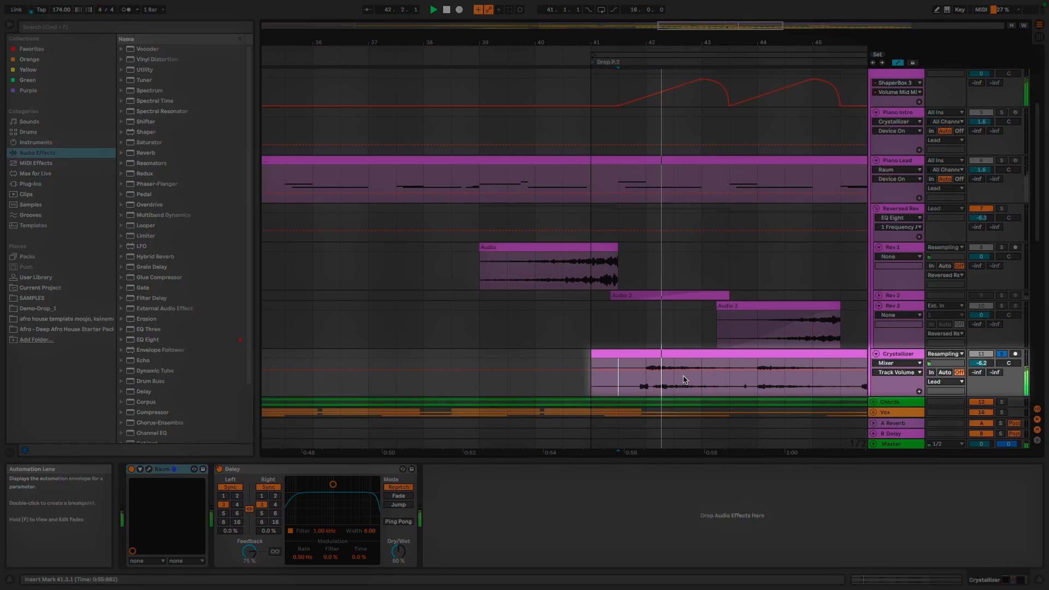
scroll(684, 380, right, 3)
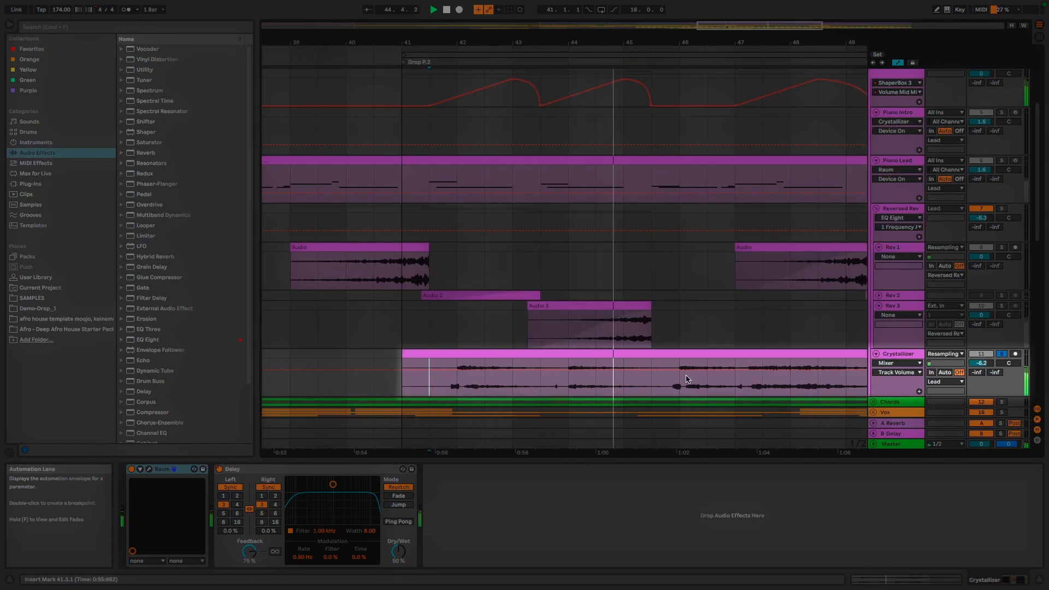
scroll(661, 375, down, 2)
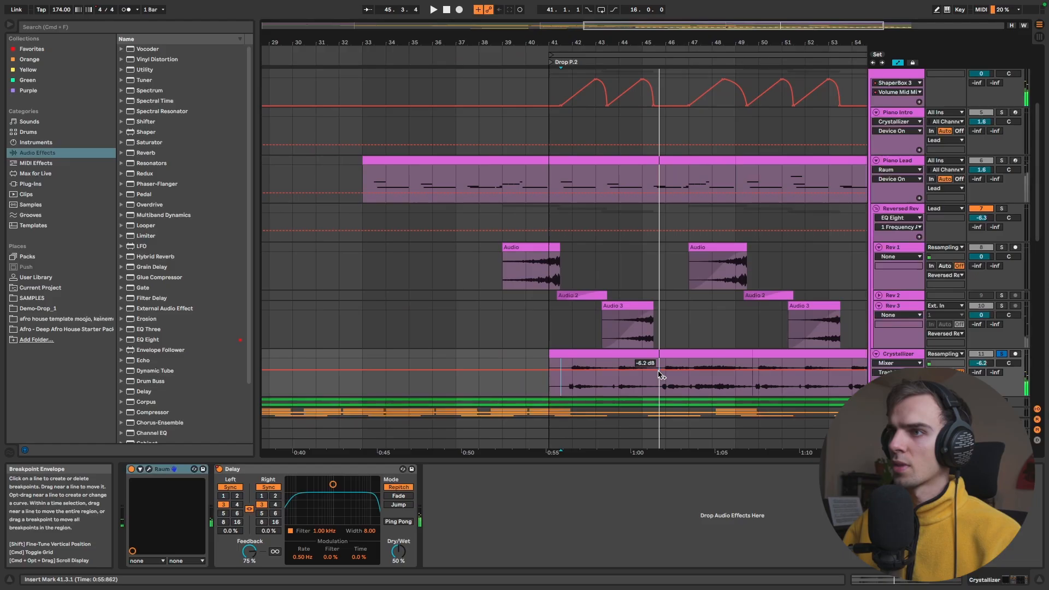
Open the Raum plugin on the Crystallizer track and inspect it alongside the track's Delay
scroll(661, 375, down, 6)
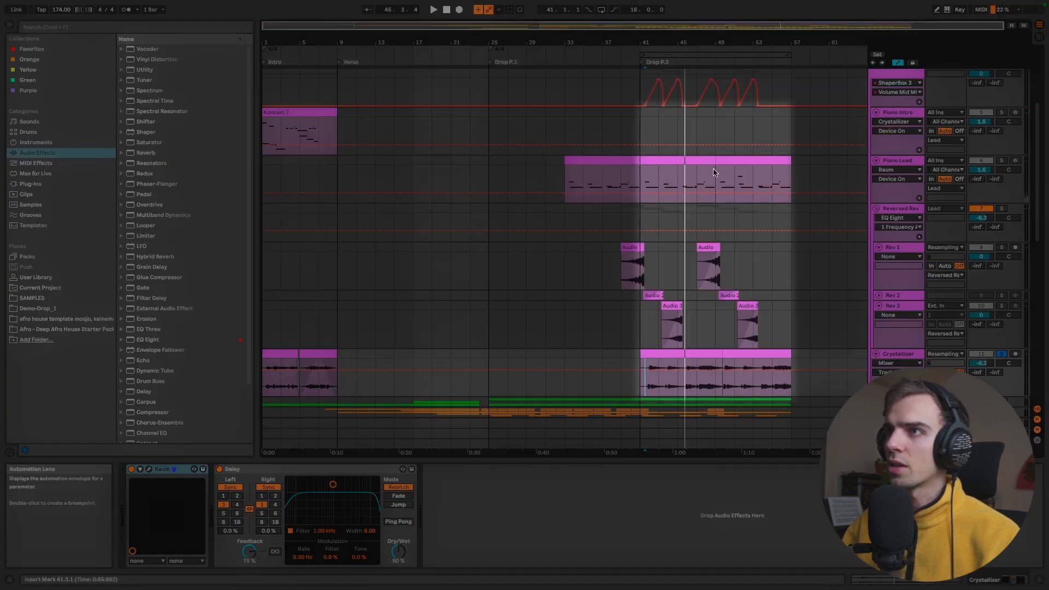
scroll(618, 250, up, 3)
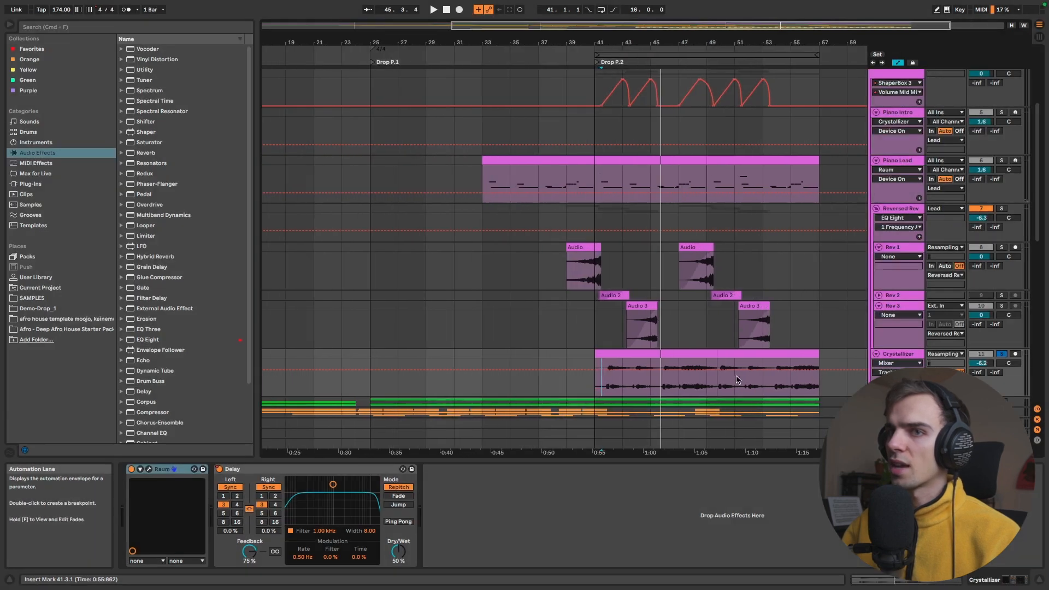
scroll(739, 391, up, 2)
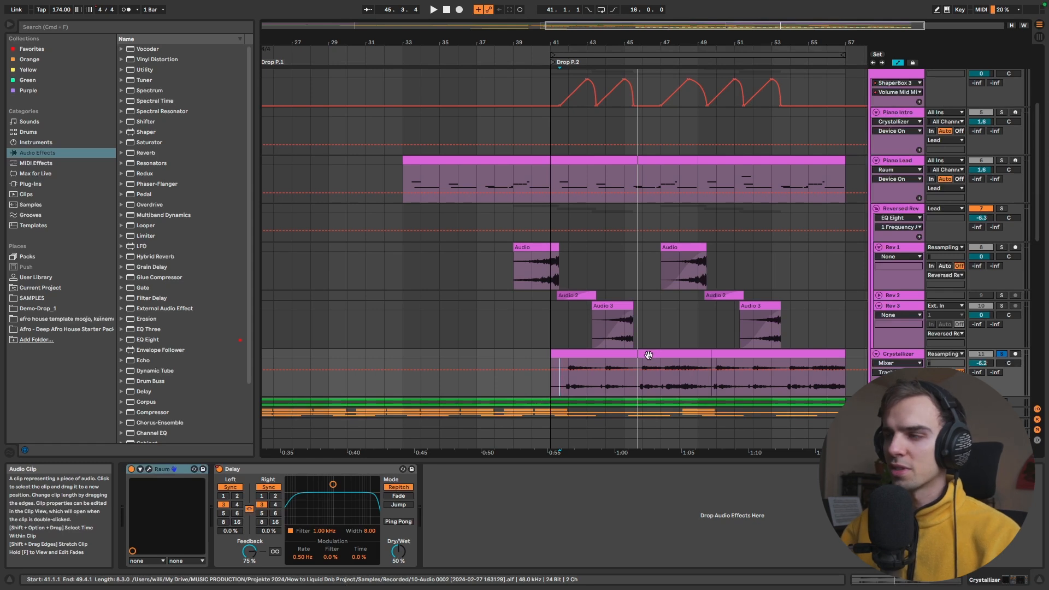
scroll(533, 386, up, 1)
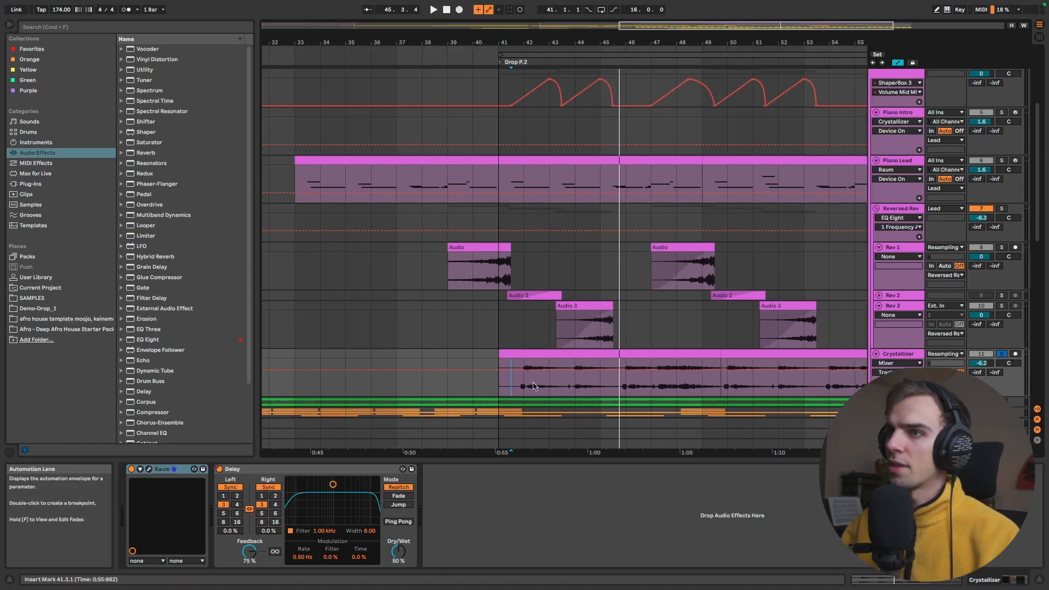
click(149, 469)
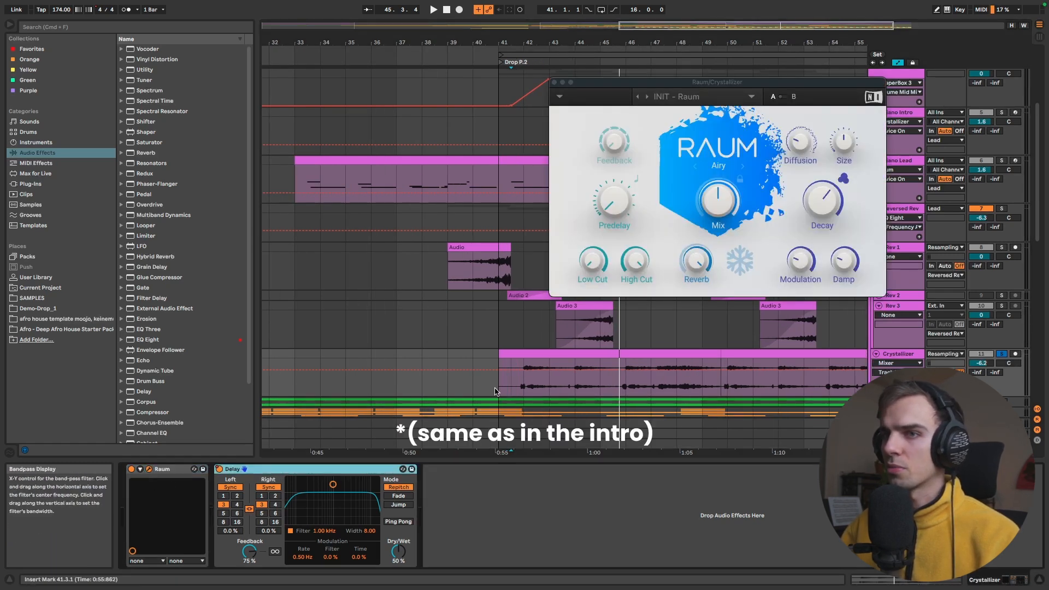
click(904, 359)
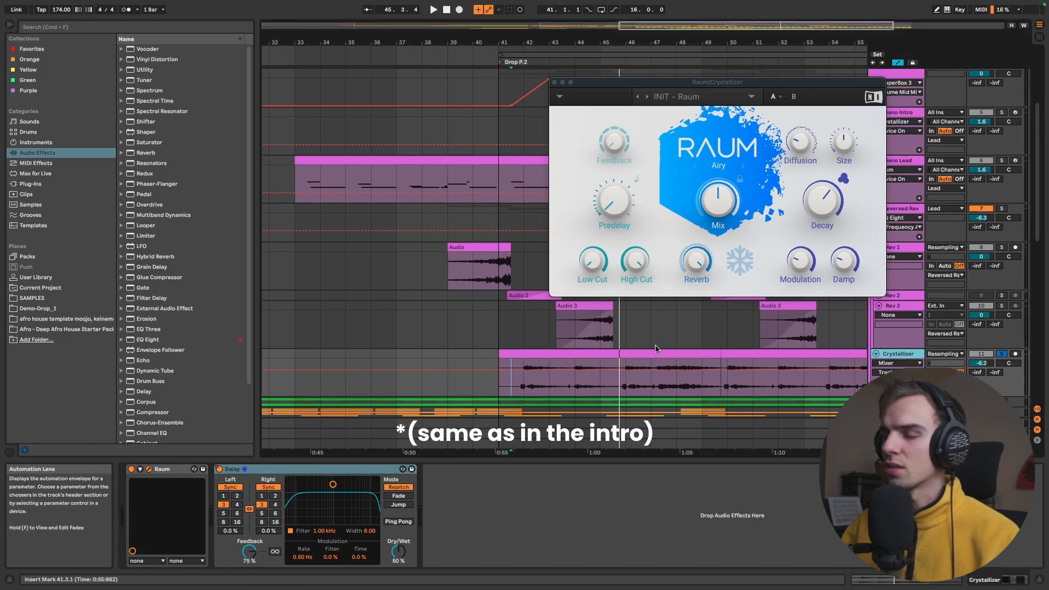
Play the soloed Crystallizer clip from 41.4.1 and close the Raum plugin window
click(524, 386)
scroll(519, 386, down, 5)
scroll(662, 385, up, 8)
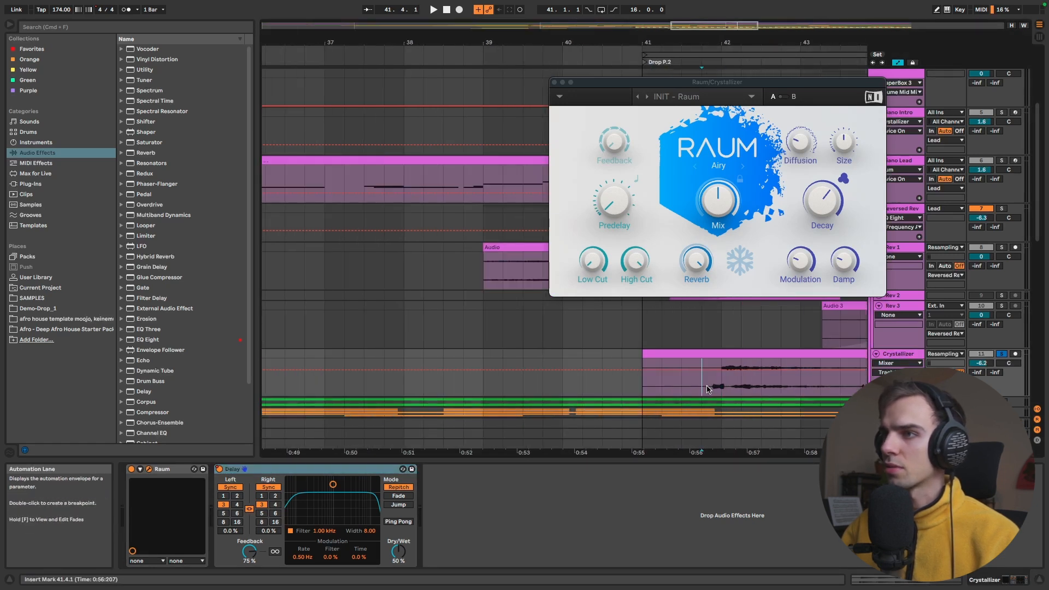
key(space)
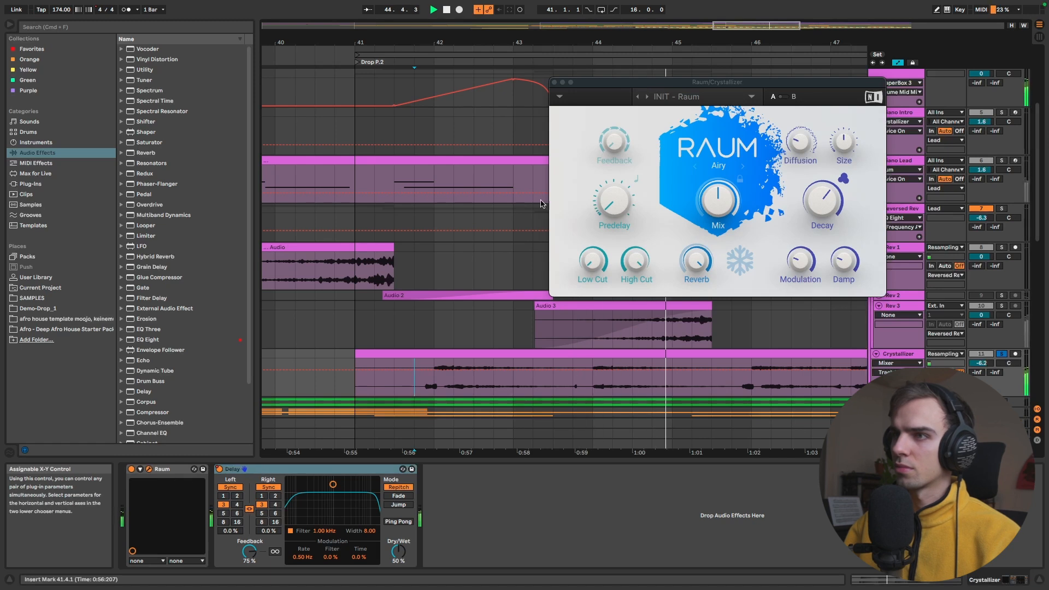
click(554, 83)
scroll(635, 228, up, 2)
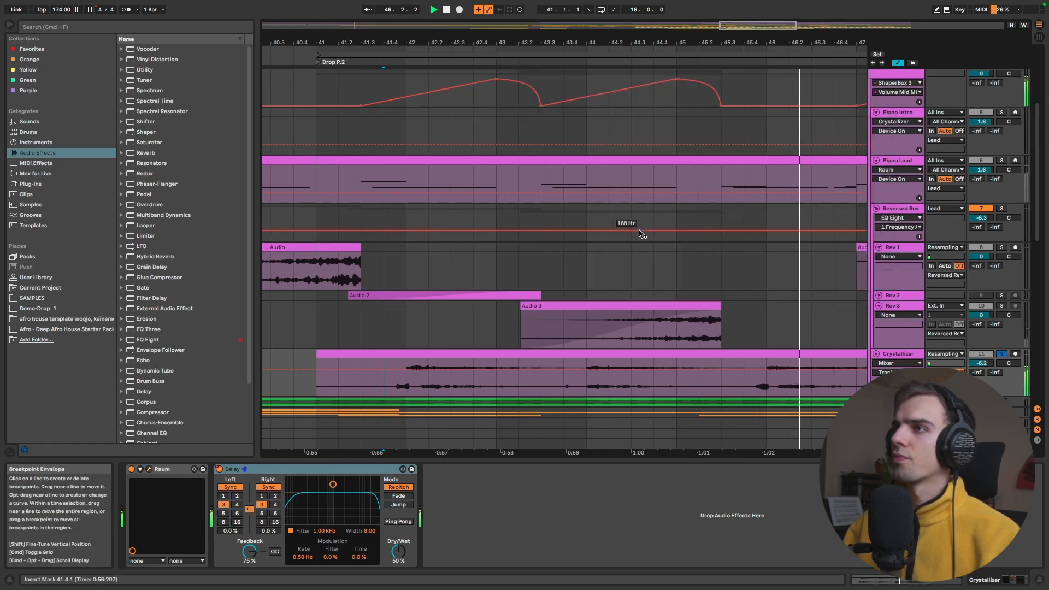
Inspect the Auto Filter Frequency automation on the Piano Lead track between bar 33 and Drop P.2
scroll(647, 243, down, 4)
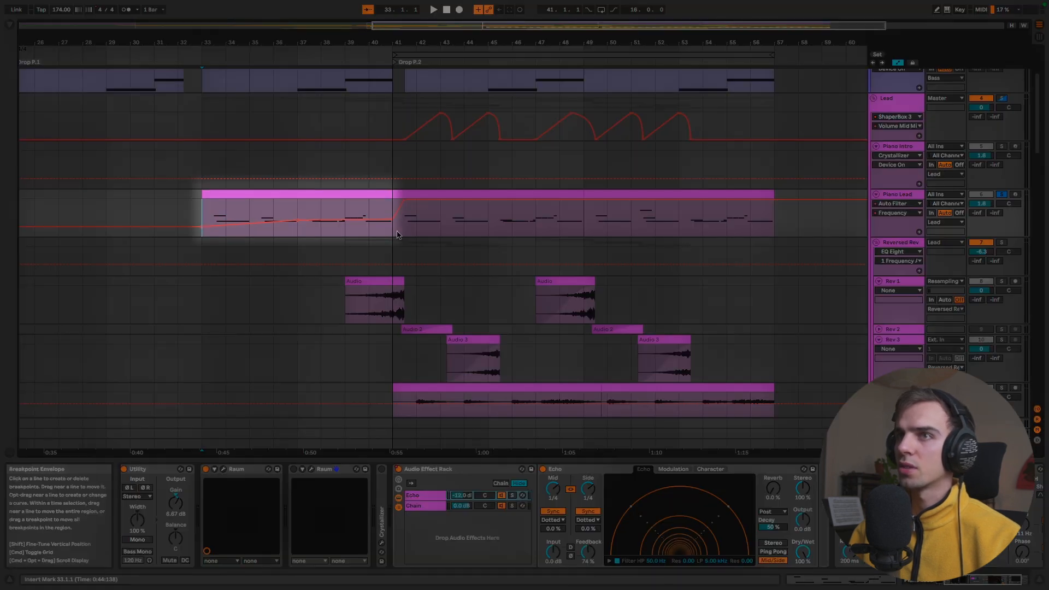
click(396, 236)
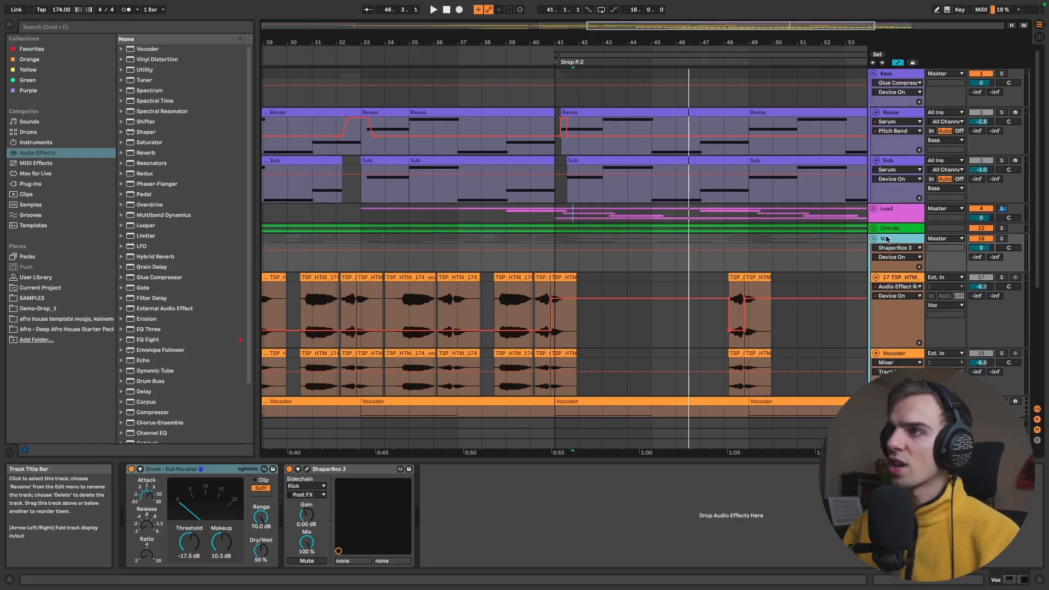
Highlight the Vox group's vocal clips from 25.1.1 to 41.1.1 in Drop P.1
scroll(641, 292, down, 3)
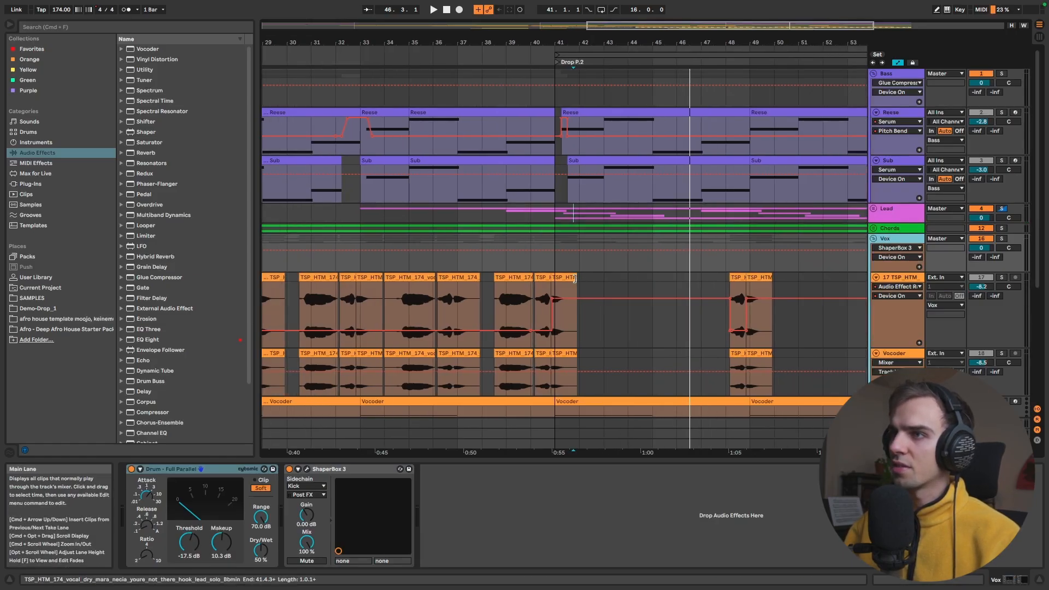
scroll(642, 292, down, 3)
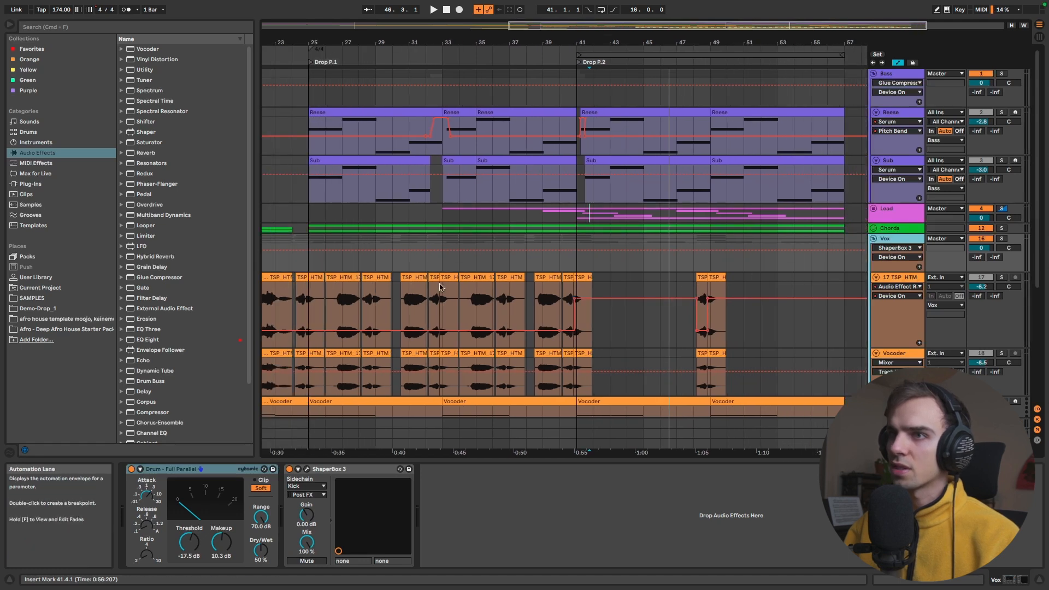
drag(308, 257, 574, 287)
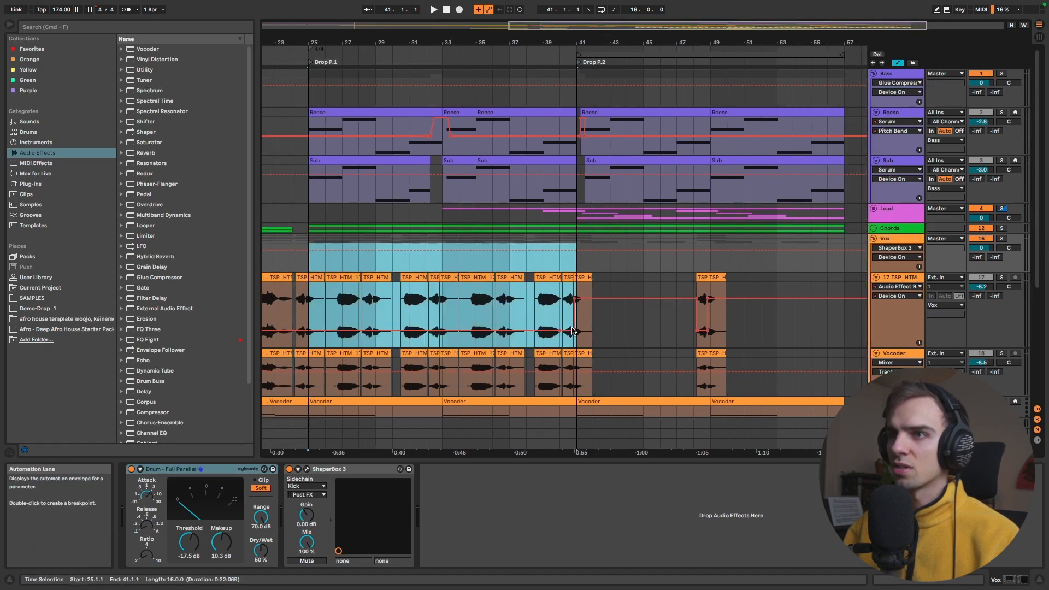
drag(572, 331, 577, 368)
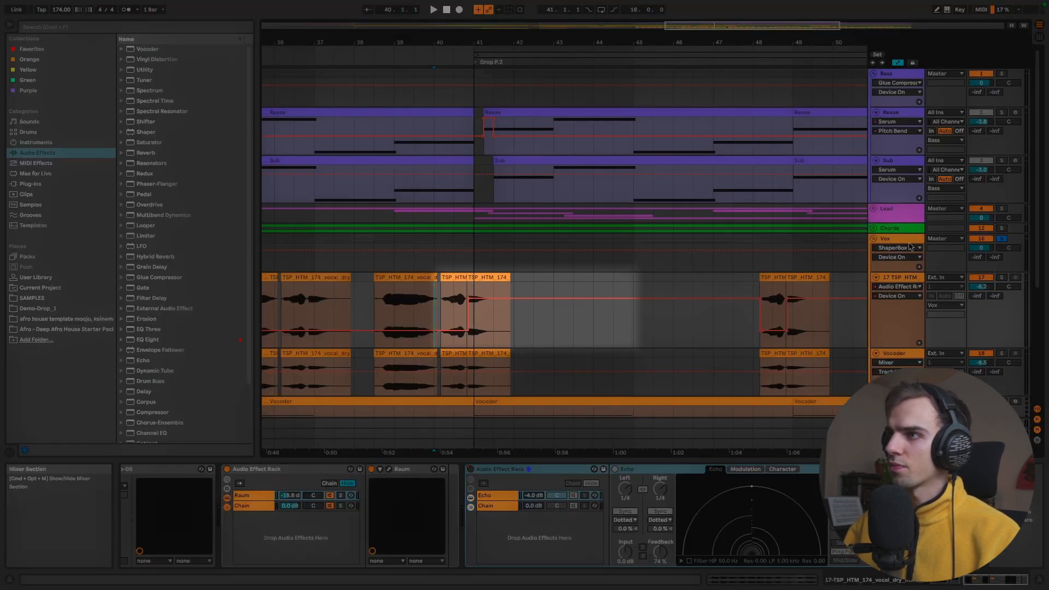
Show the Echo rack on vocal track 17 TSP_HTM and play the soloed Vox group from 40.1.1
click(907, 240)
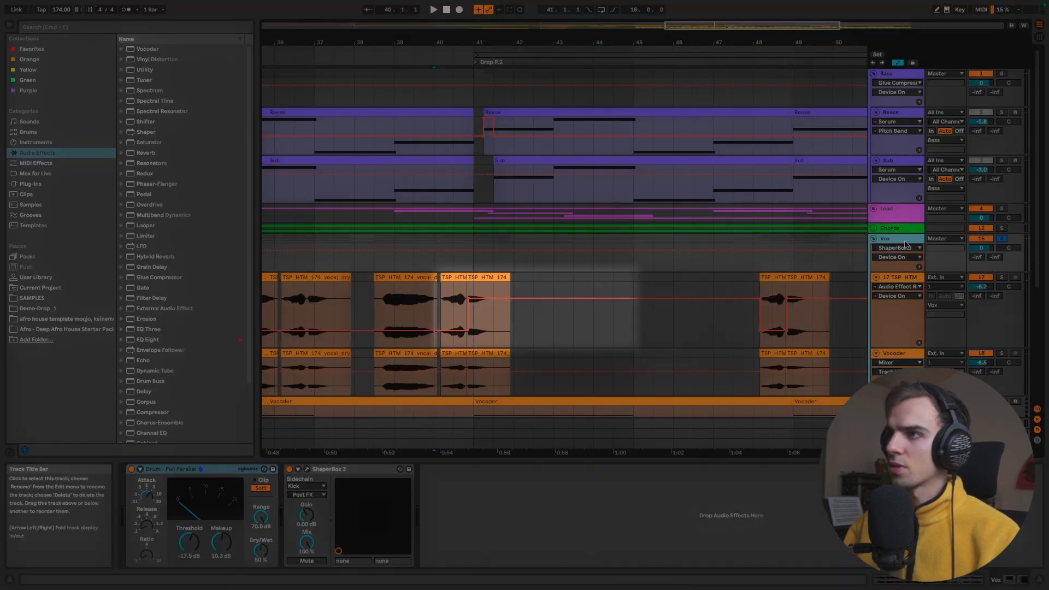
click(910, 278)
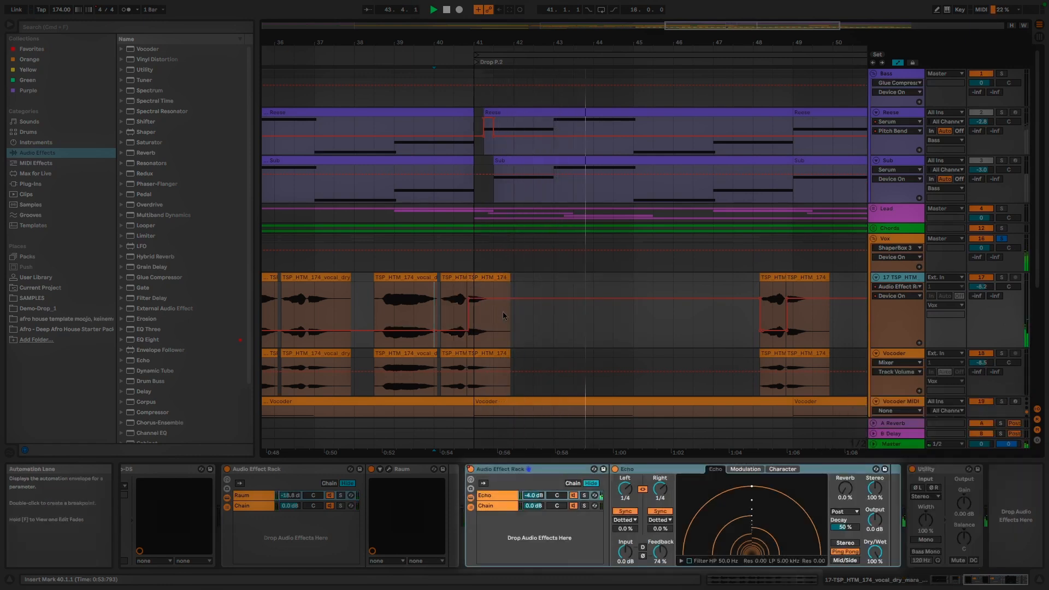
scroll(499, 312, down, 5)
scroll(666, 329, down, 5)
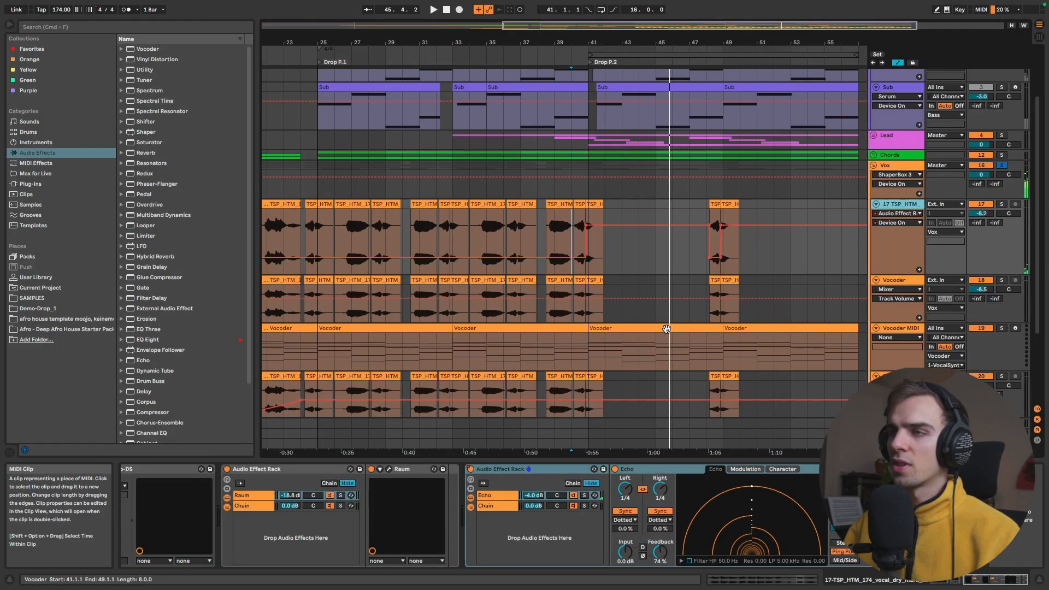
Highlight the vocal chops on track 21 TSP_HTM from 41.1.1 to 57.1.1 in Drop P.2
scroll(671, 342, down, 2)
scroll(664, 351, right, 2)
scroll(654, 352, down, 5)
key(space)
drag(548, 328, 730, 325)
drag(811, 321, 562, 328)
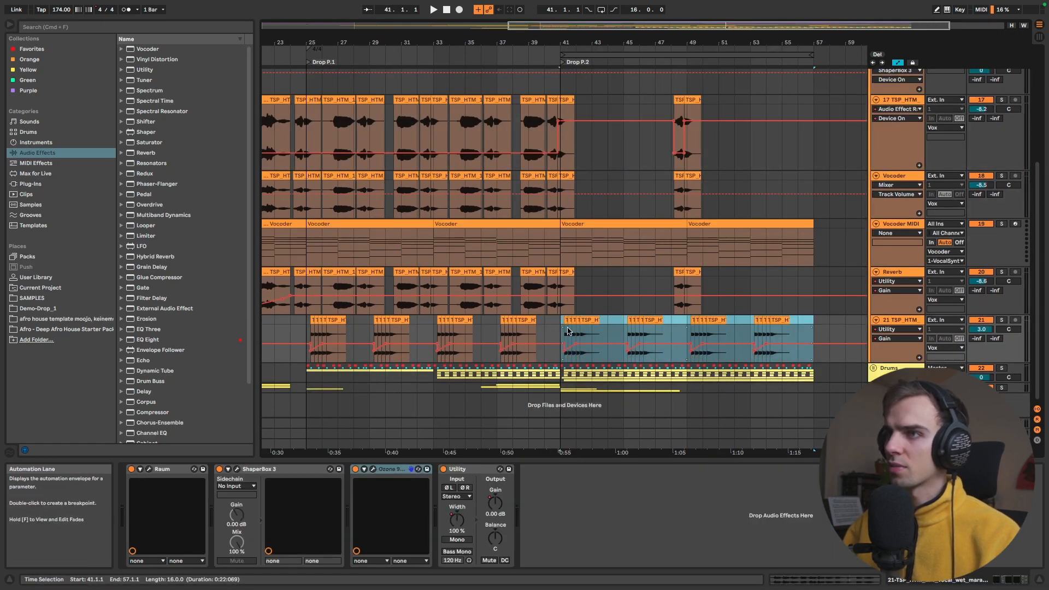
scroll(574, 273, up, 1)
scroll(563, 191, up, 1)
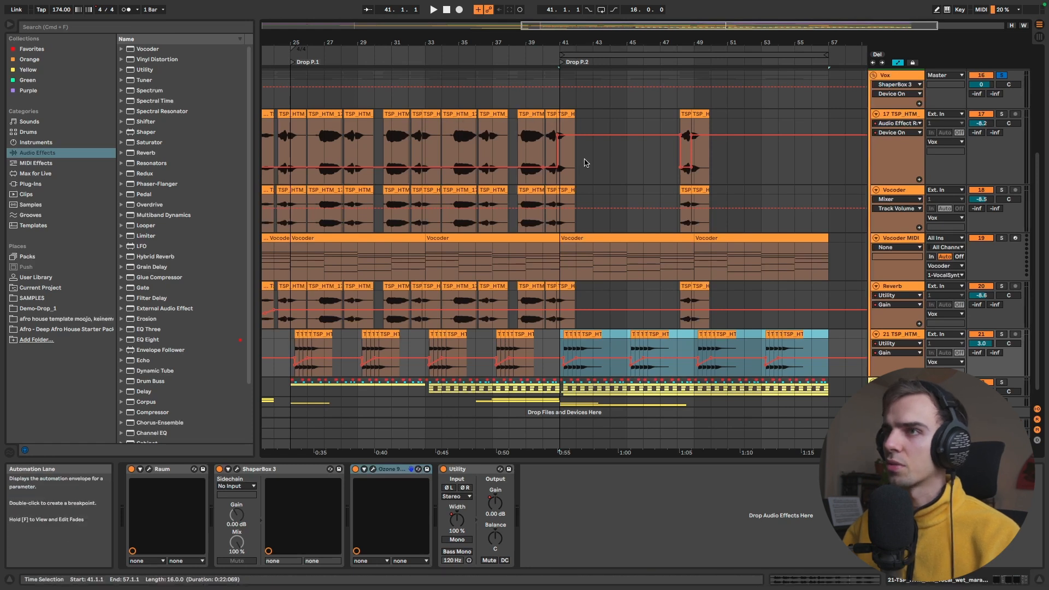
Unfold and solo the Lead group, and mark the Piano Intro lane from 41.1.1 to 57.1.1
scroll(642, 169, up, 8)
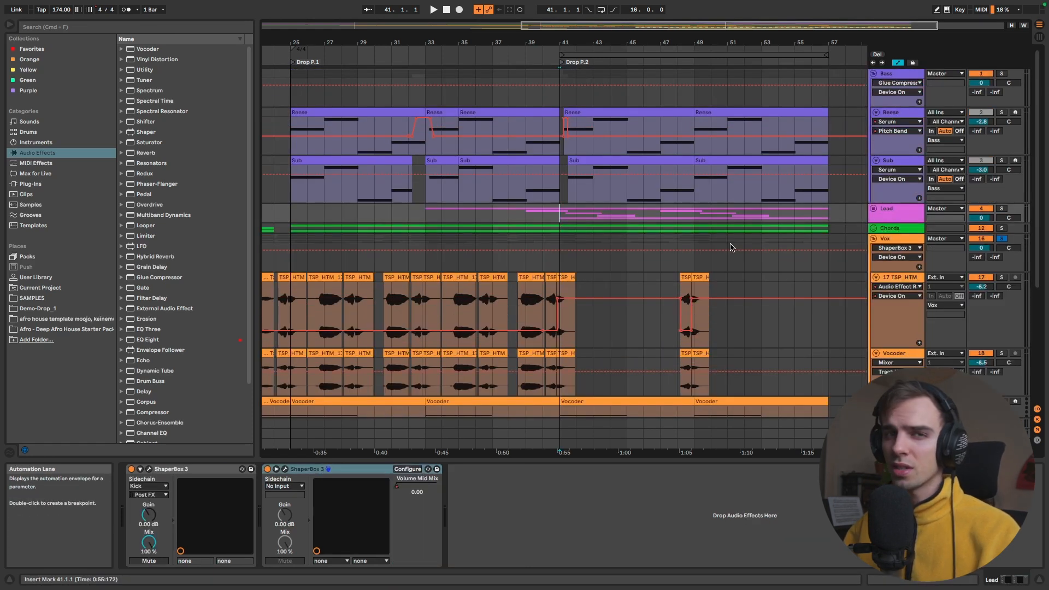
click(874, 210)
click(904, 213)
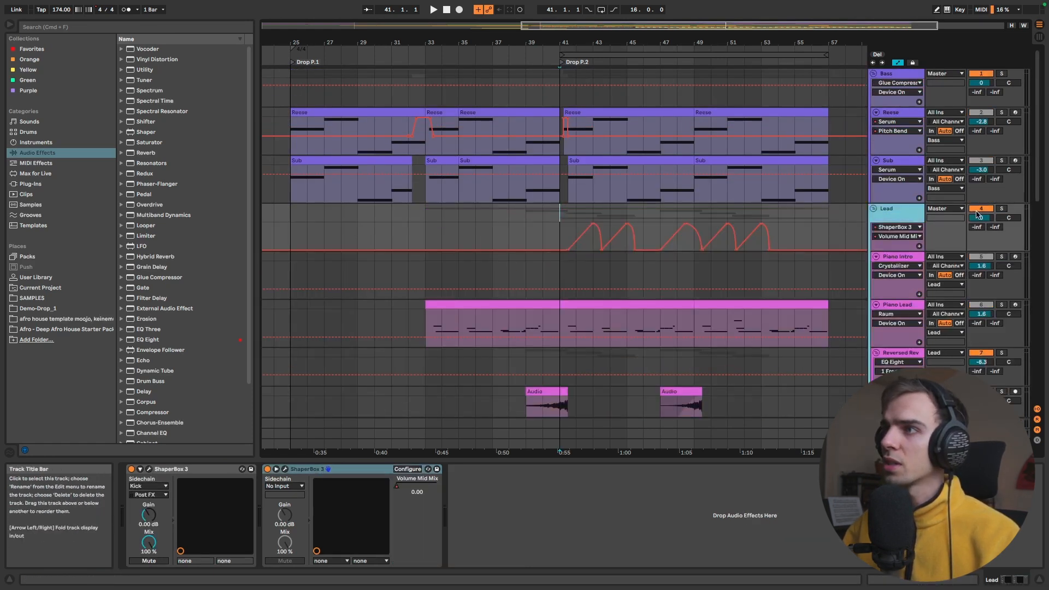
click(1002, 208)
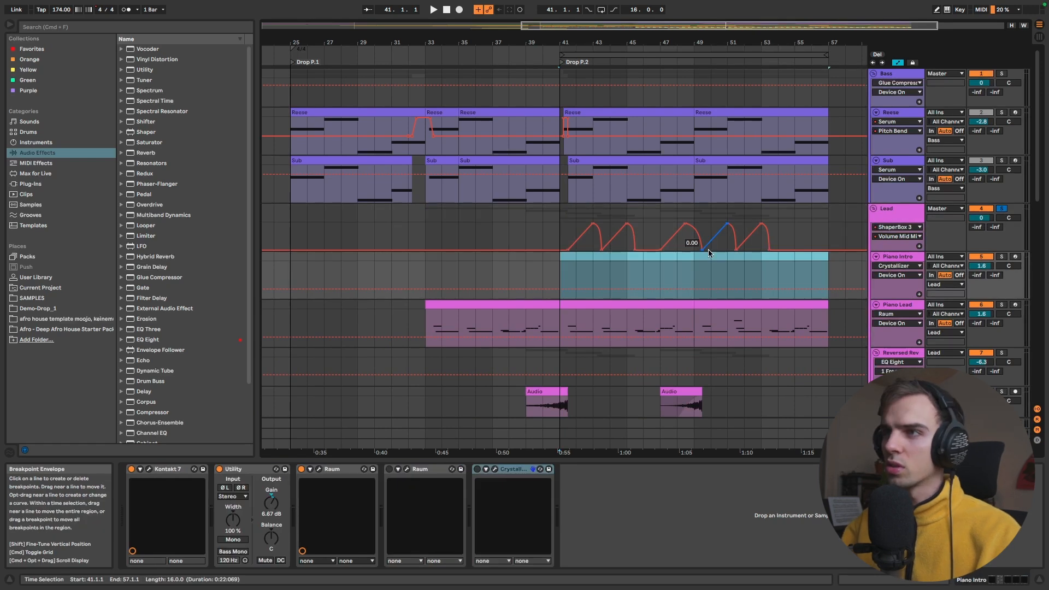
click(562, 269)
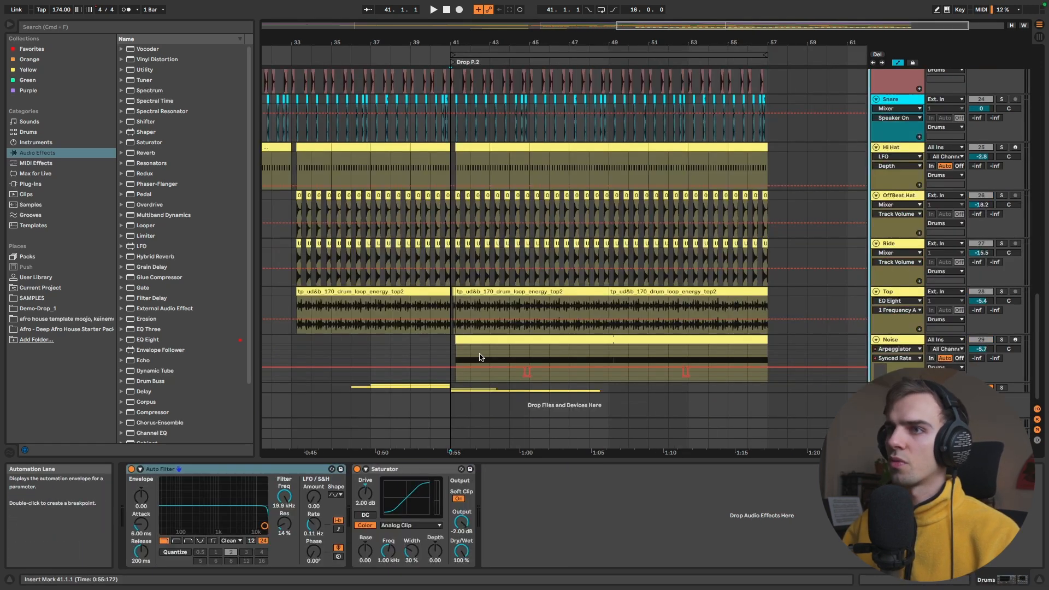
Select the Noise track's clip in Drop P.2, solo the track and show its Arpeggiator and Operator devices
click(597, 337)
click(1001, 340)
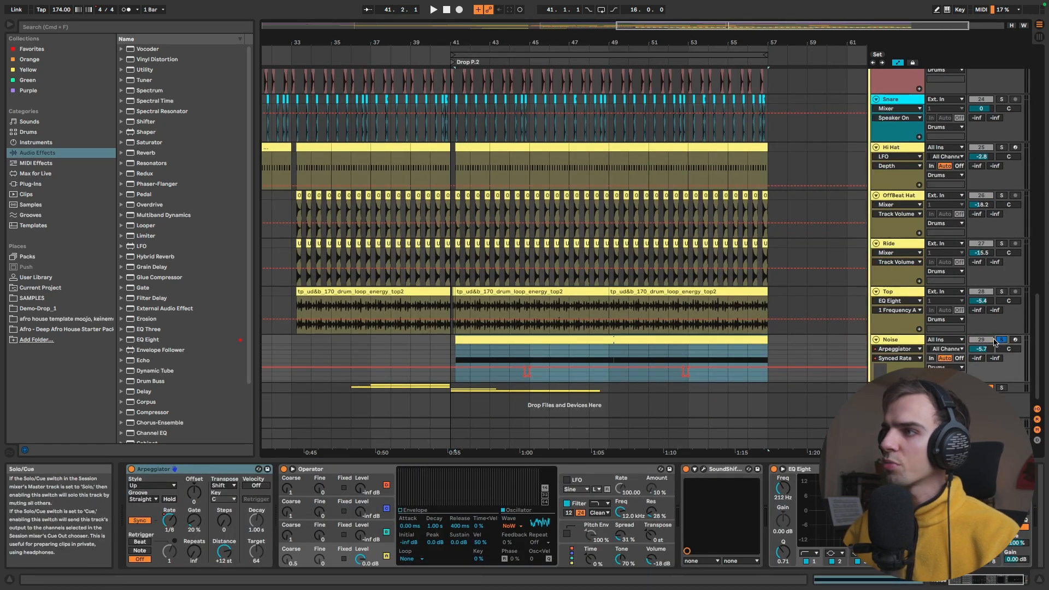
click(897, 340)
scroll(498, 359, down, 5)
scroll(645, 349, up, 5)
scroll(704, 350, right, 3)
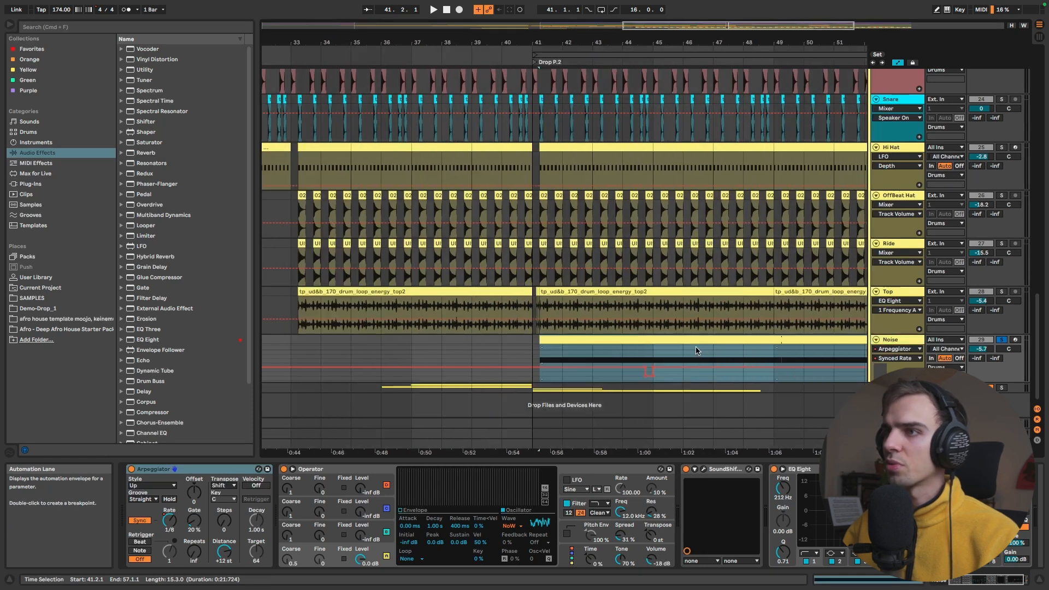
Compare the soloed Noise track with its Arpeggiator bypassed and active, playing from the start of Drop P.2
key(space)
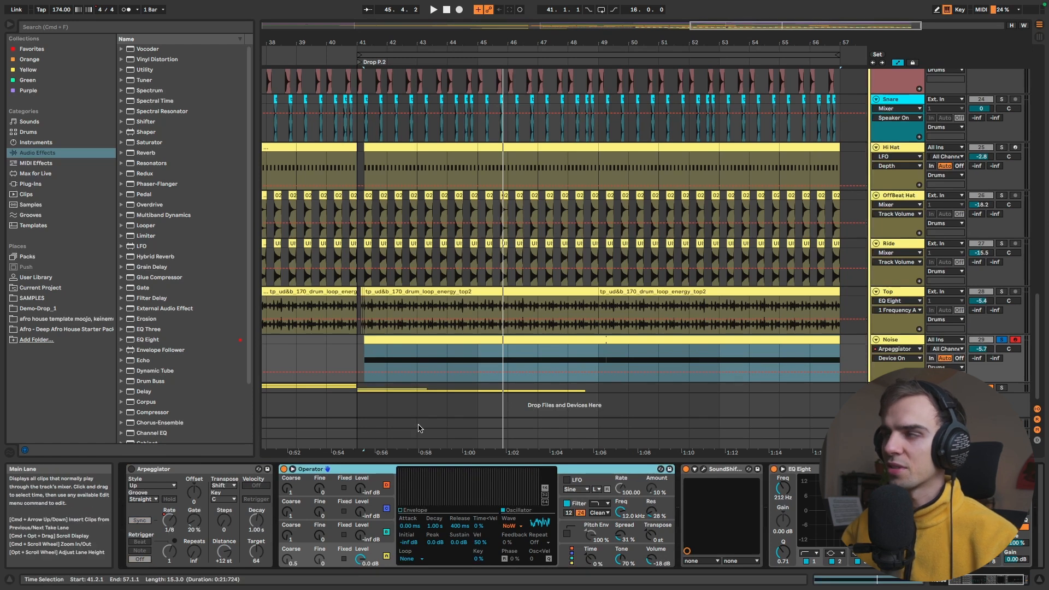
click(137, 466)
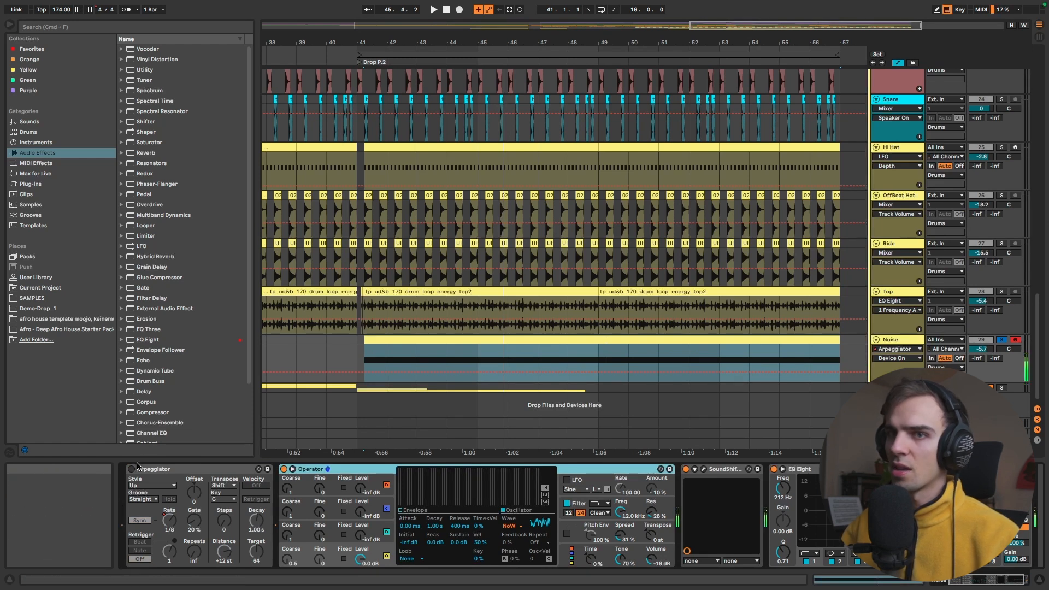
key(space)
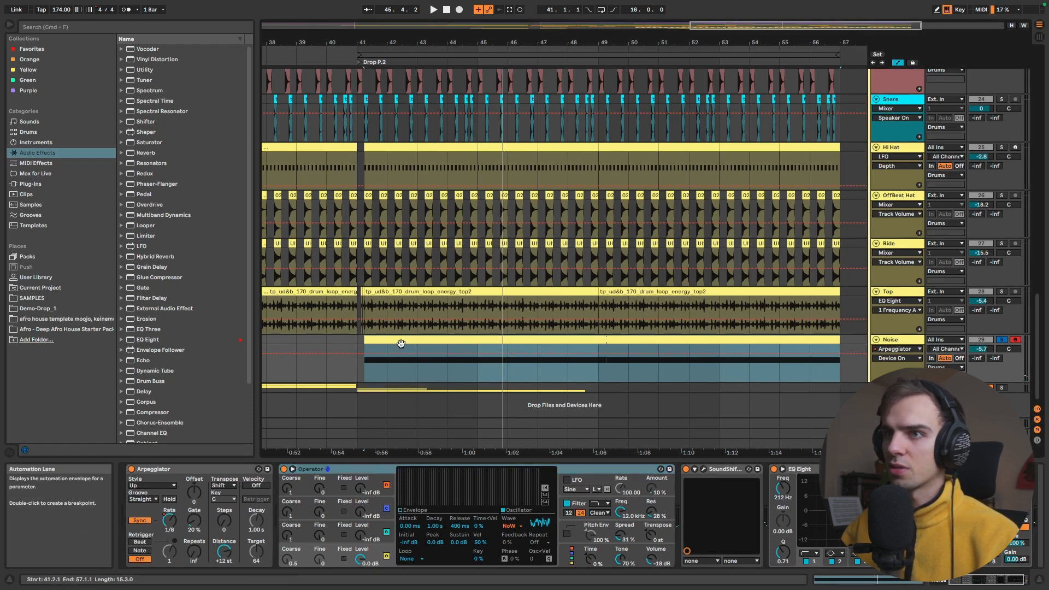
key(space)
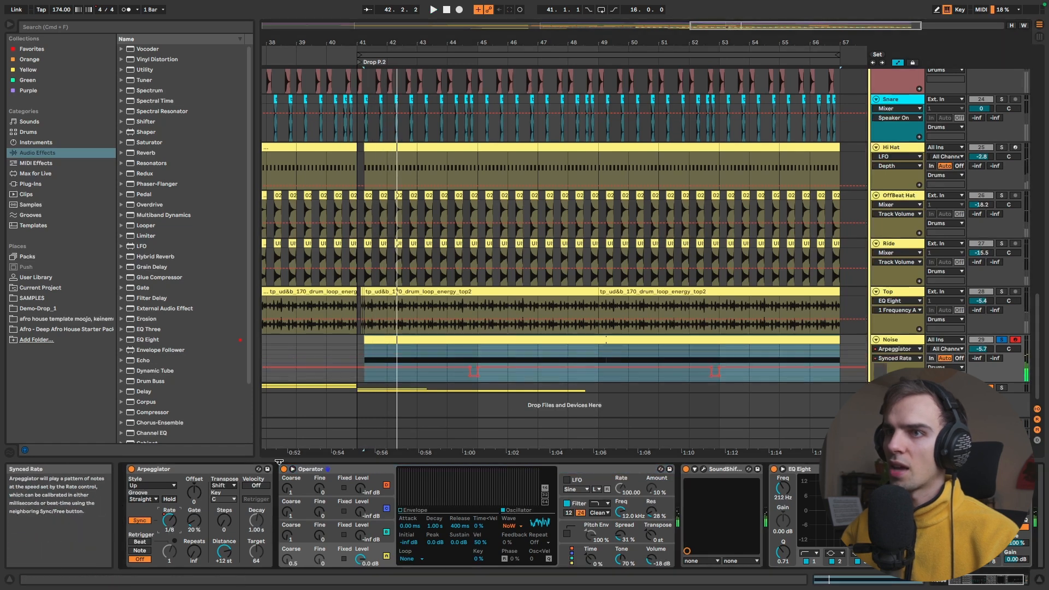
Mark the Arpeggiator rate automation dip on the Noise track from 44.4.1 to 45.1.1 and play through it
scroll(472, 365, up, 5)
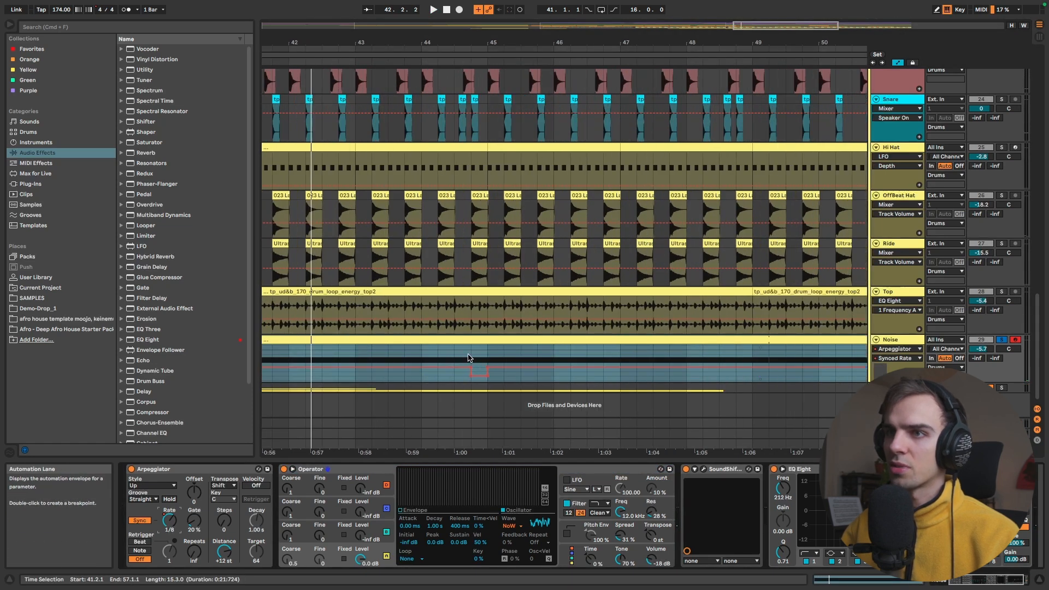
drag(469, 356, 490, 354)
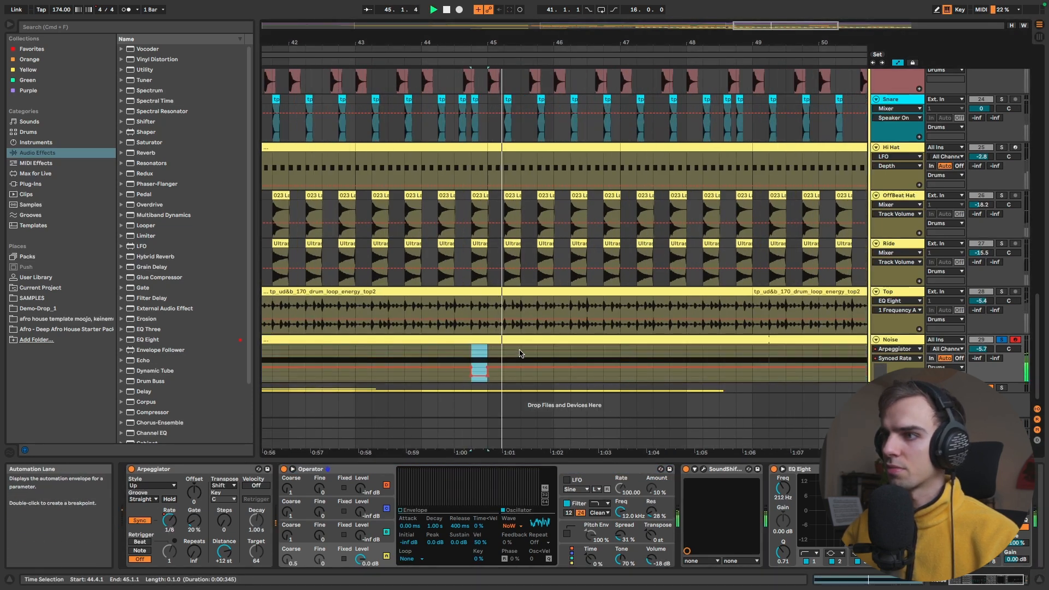
key(space)
Show the SoundShifter Pitch plug-in on the Noise track while the track plays, and close its window
click(704, 469)
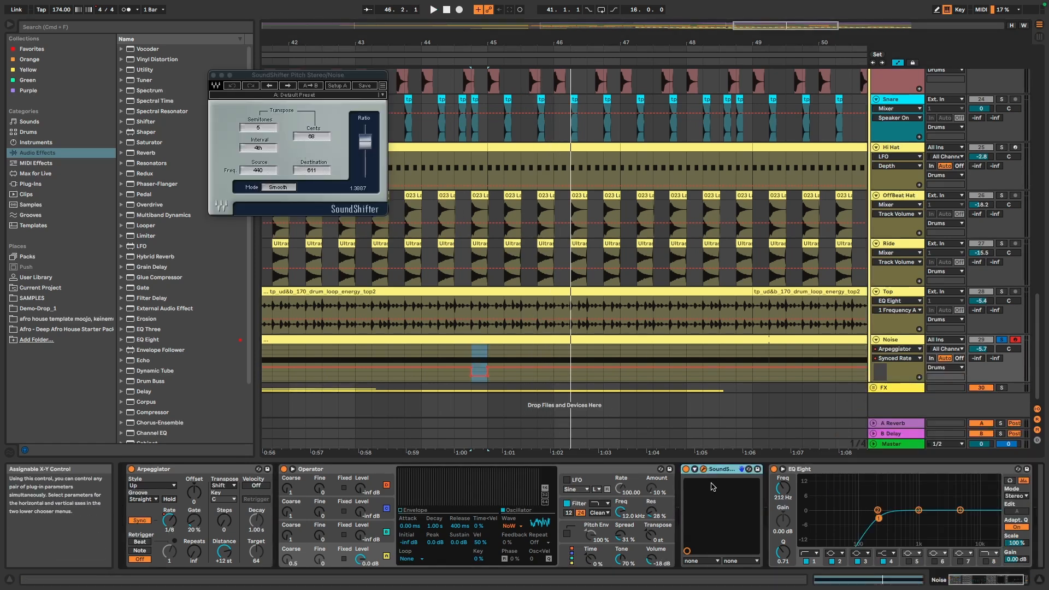
key(space)
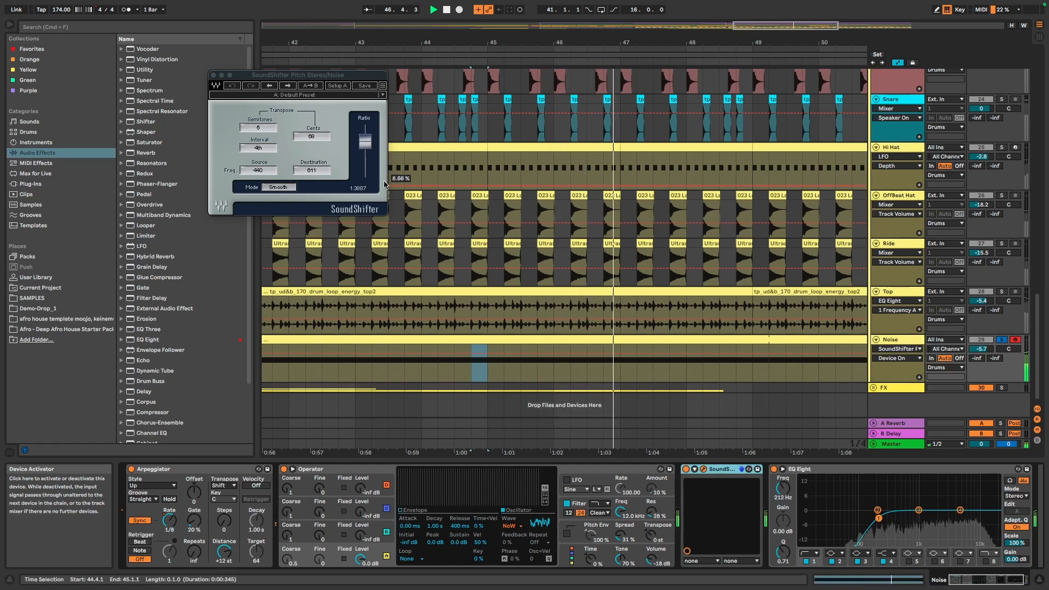
key(space)
click(214, 76)
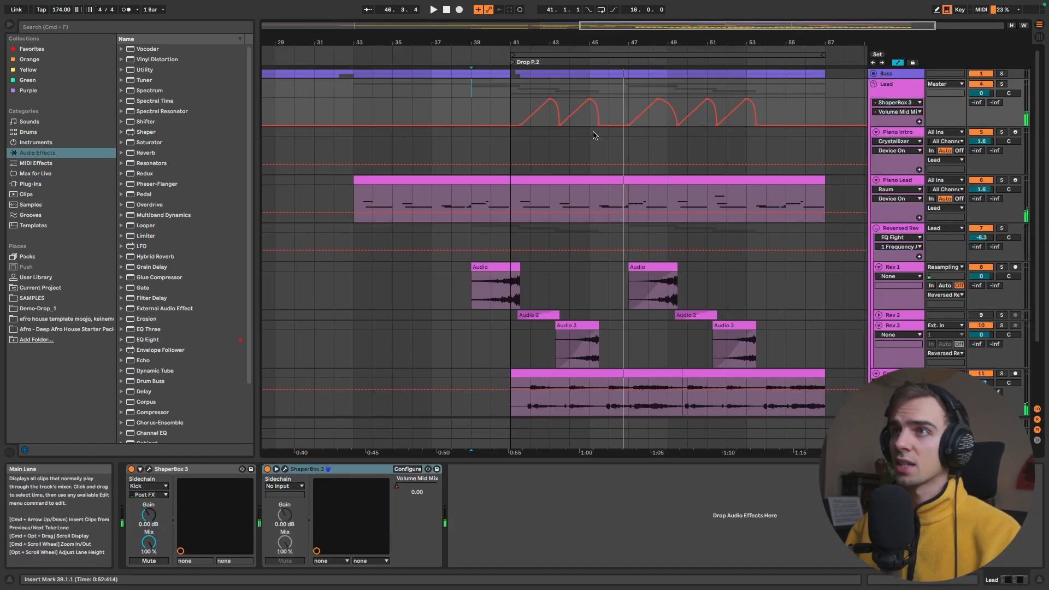
Highlight the Lead group across Drop P.1 from 25.1.1 to 41.1.1, and play the full arrangement from 39.1.1
scroll(580, 132, left, 3)
drag(325, 91, 621, 99)
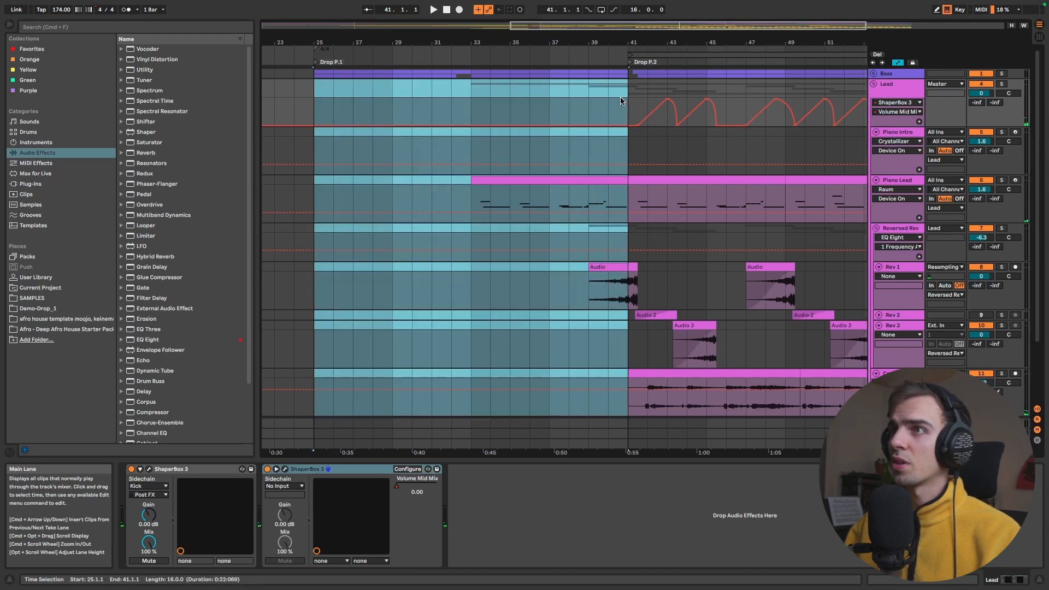
click(592, 93)
key(space)
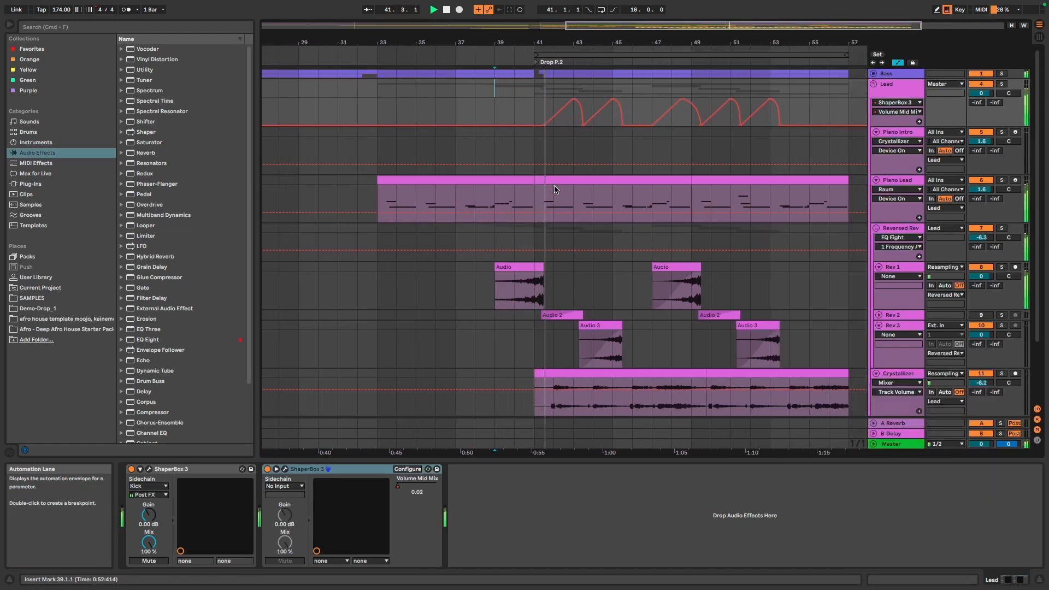
Show the unfolded Drums group during Drop P.2 playback, fold it again and unfold the Vox group
scroll(740, 188, down, 4)
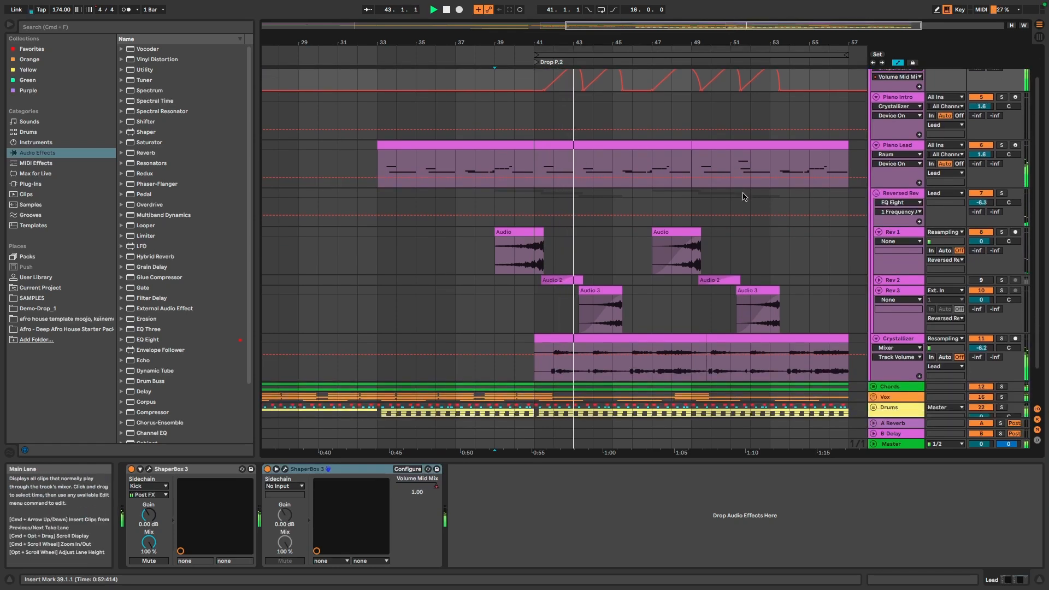
click(873, 368)
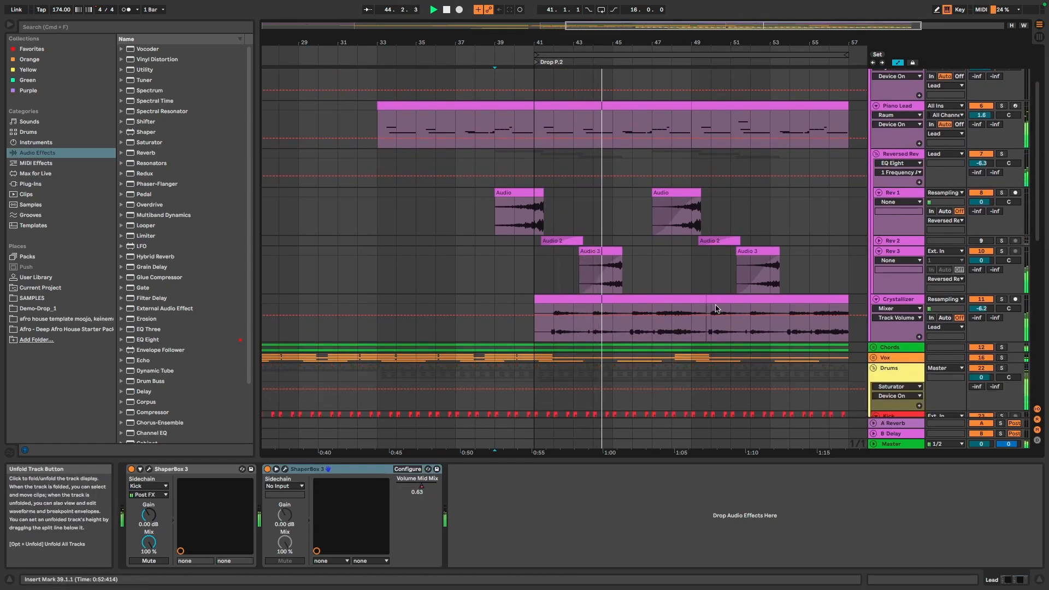
scroll(601, 369, down, 15)
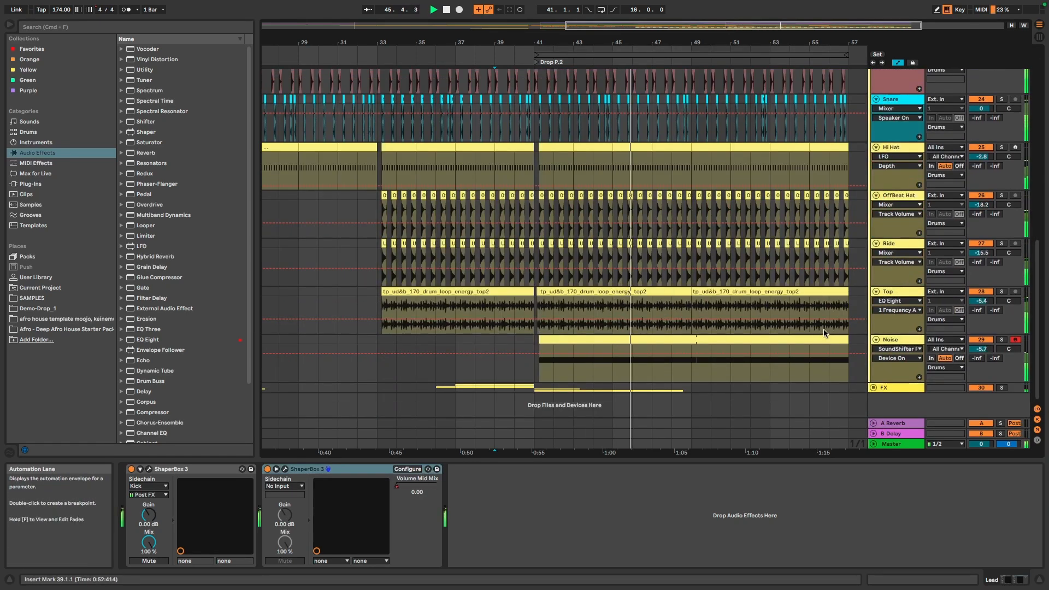
scroll(825, 334, up, 14)
click(873, 258)
click(873, 249)
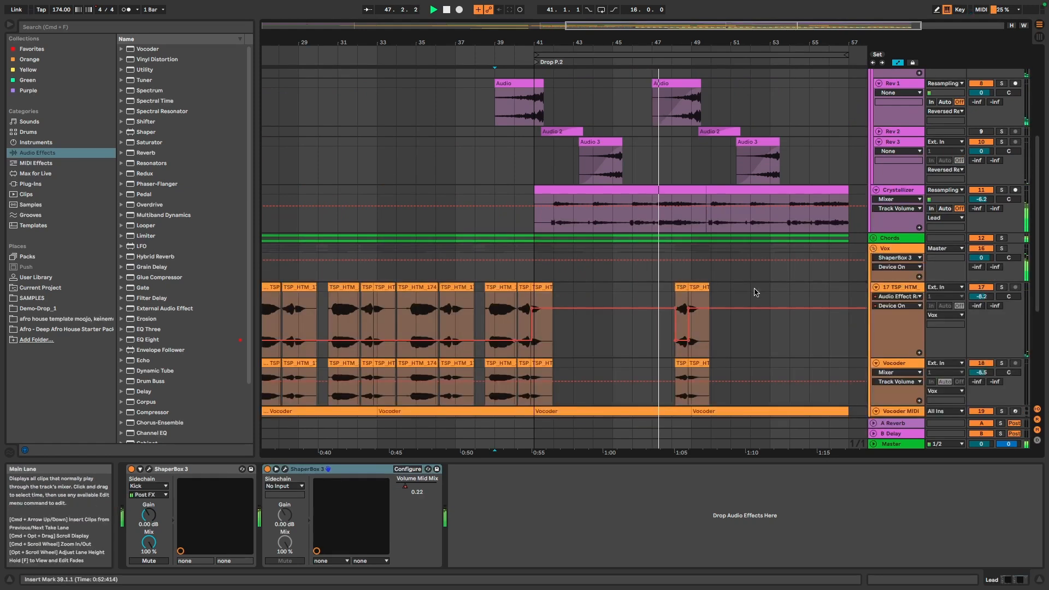
Play the soloed Downlifter 1 crash at Drop P.2, and solo Downlifter 2 to hear it as well
scroll(754, 291, down, 10)
scroll(710, 230, up, 5)
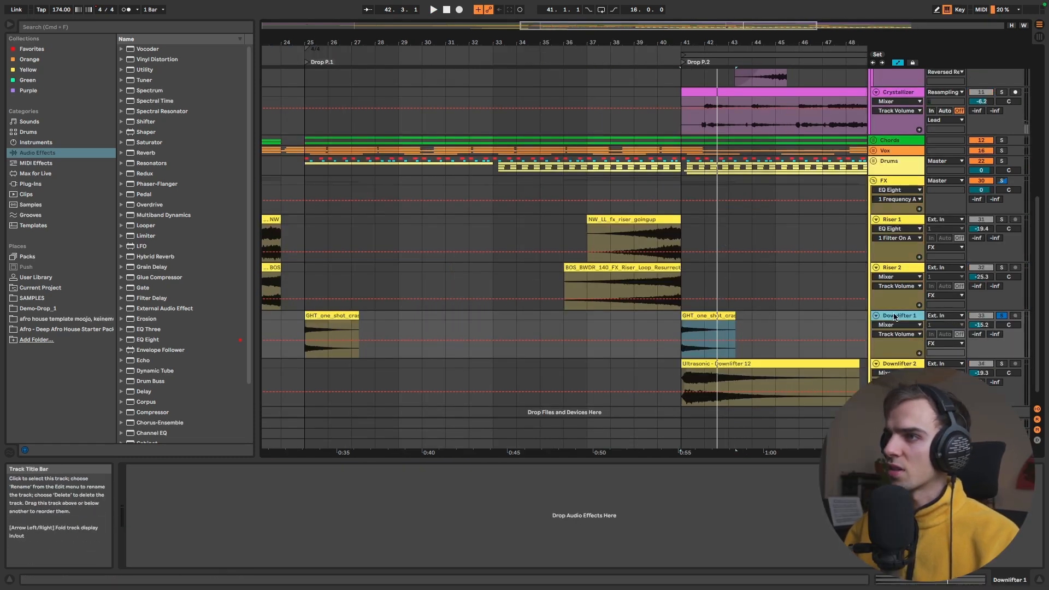
key(space)
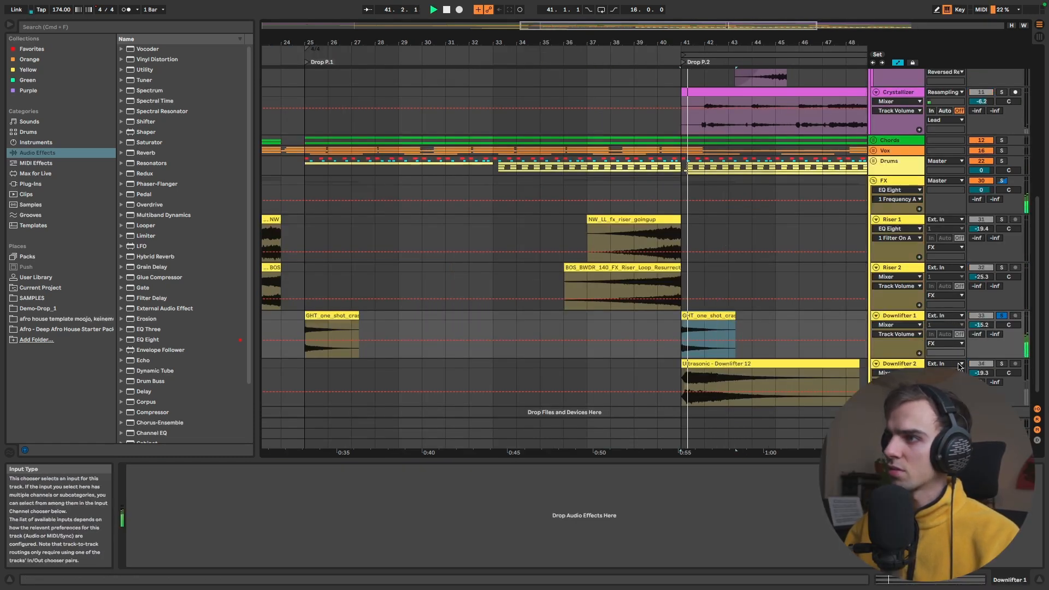
key(space)
click(1002, 364)
key(space)
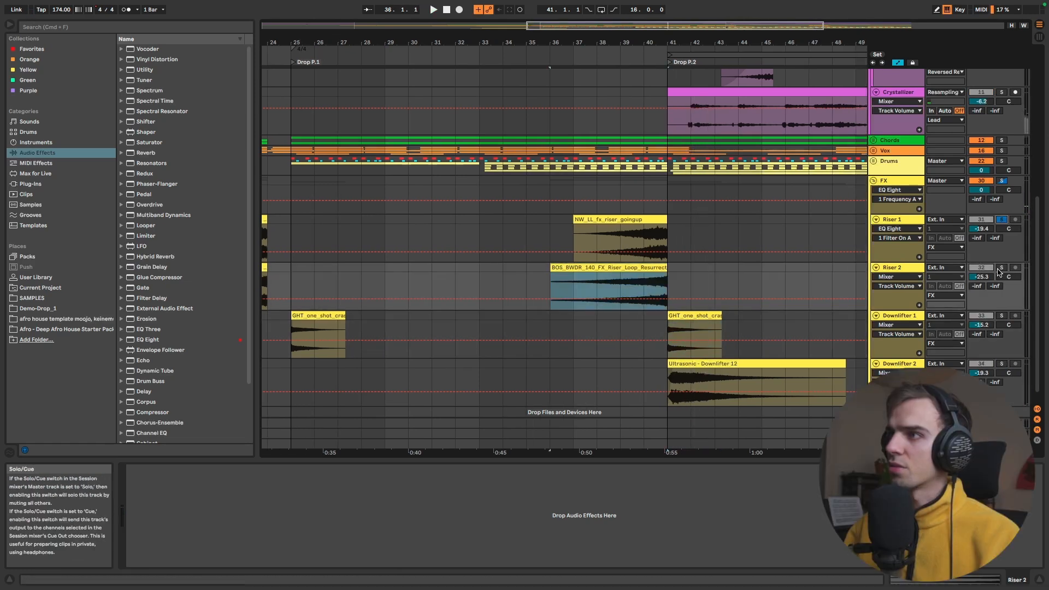
Play the soloed Riser 1 and Riser 2 from 40.1.1 into Drop P.2 and show both riser pairs
key(space)
click(649, 241)
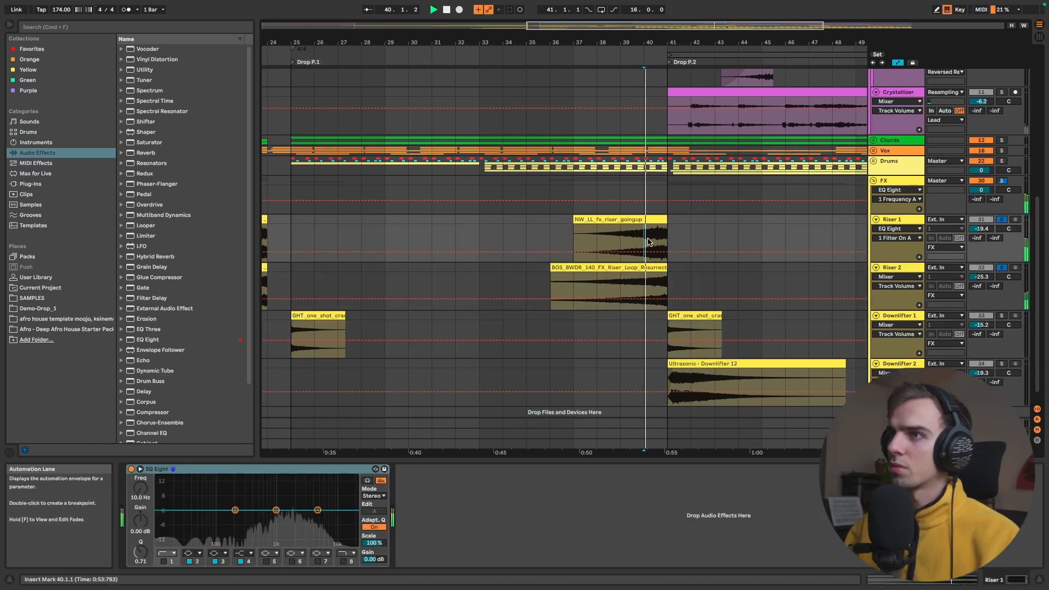
key(space)
scroll(723, 245, down, 3)
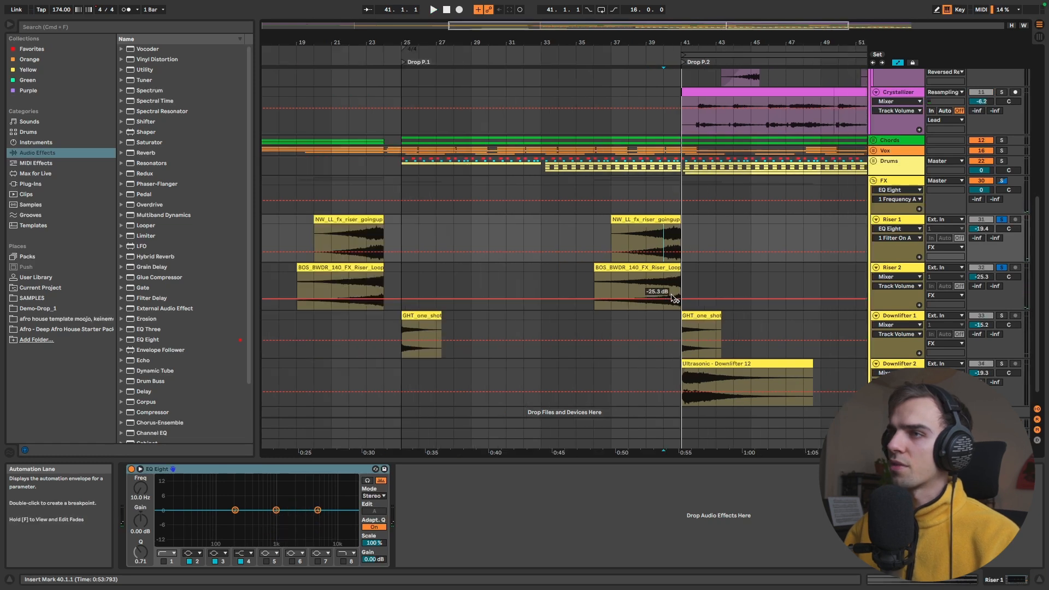
scroll(674, 297, right, 2)
Show the gap in the hat, ride and top tracks at Drop P.2, and play the drums from the kick at 41.1.1
scroll(645, 303, up, 1)
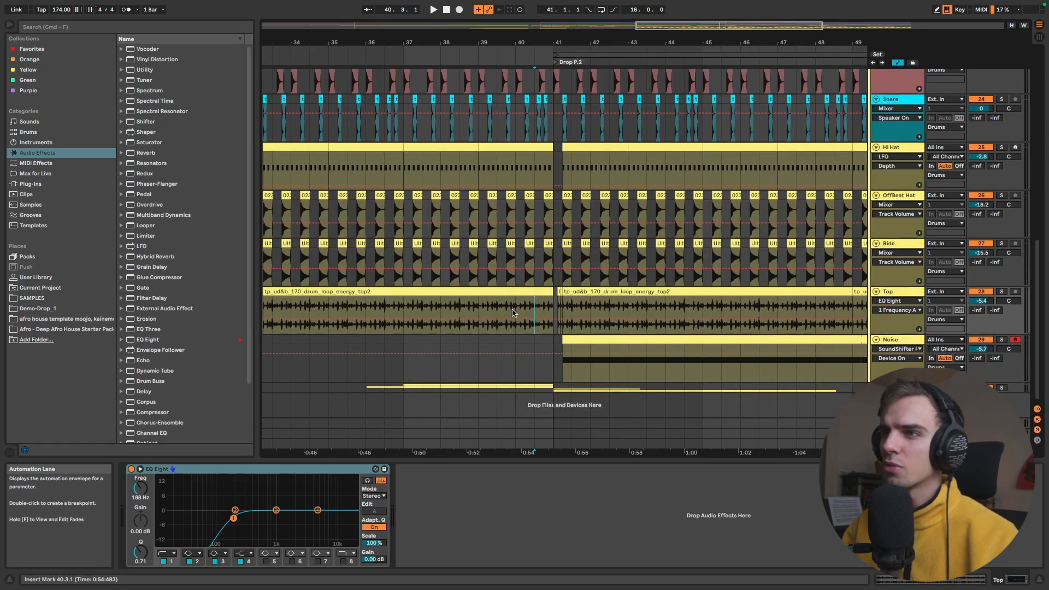
scroll(561, 319, up, 5)
scroll(558, 246, up, 5)
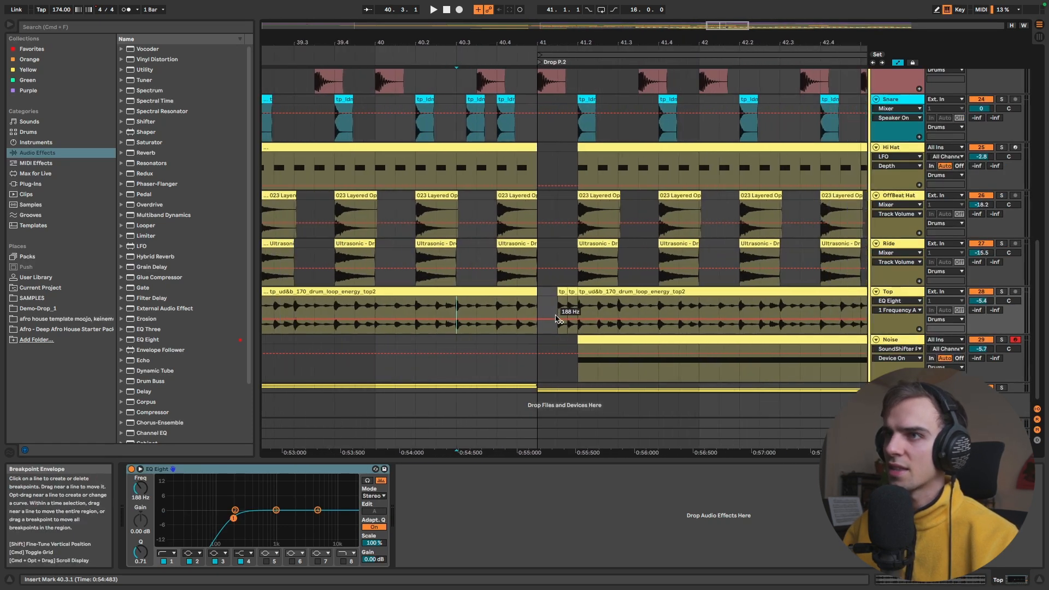
drag(570, 192, 571, 163)
scroll(563, 174, up, 4)
click(542, 188)
click(547, 150)
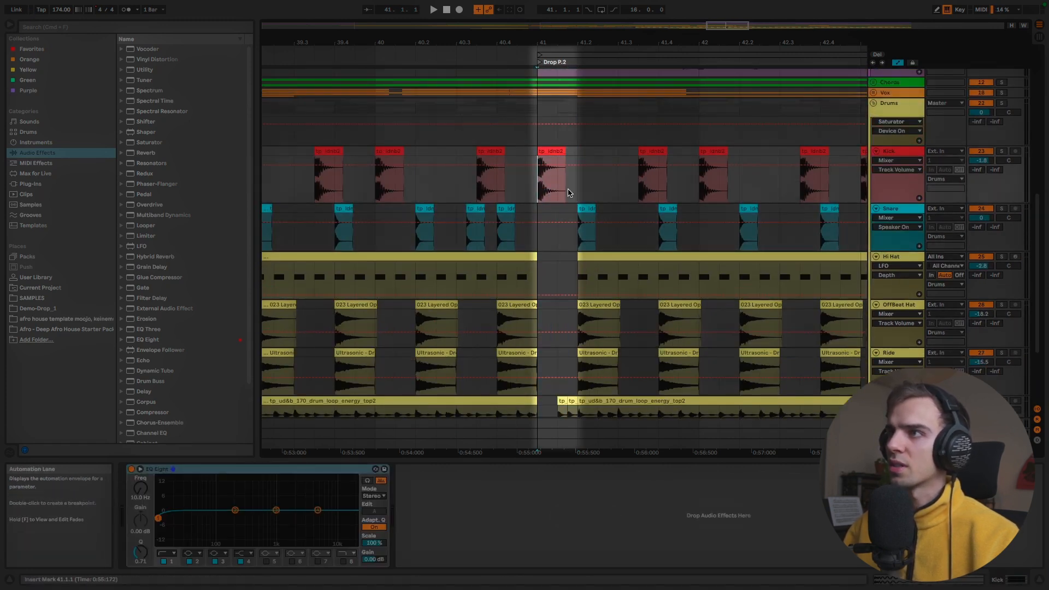
key(space)
scroll(756, 182, down, 4)
scroll(736, 213, up, 1)
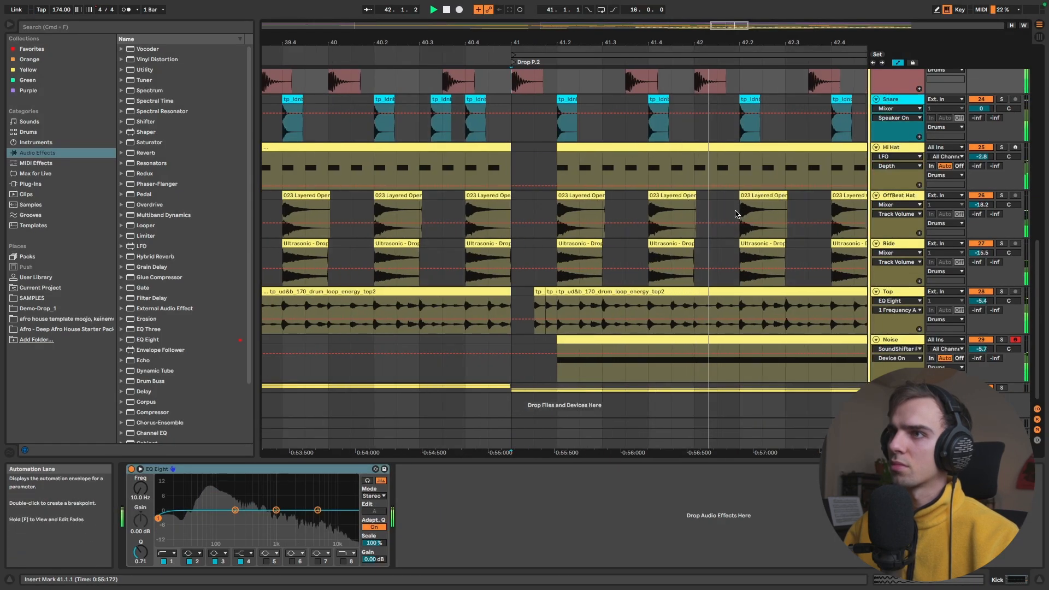
scroll(737, 213, down, 5)
scroll(590, 174, down, 3)
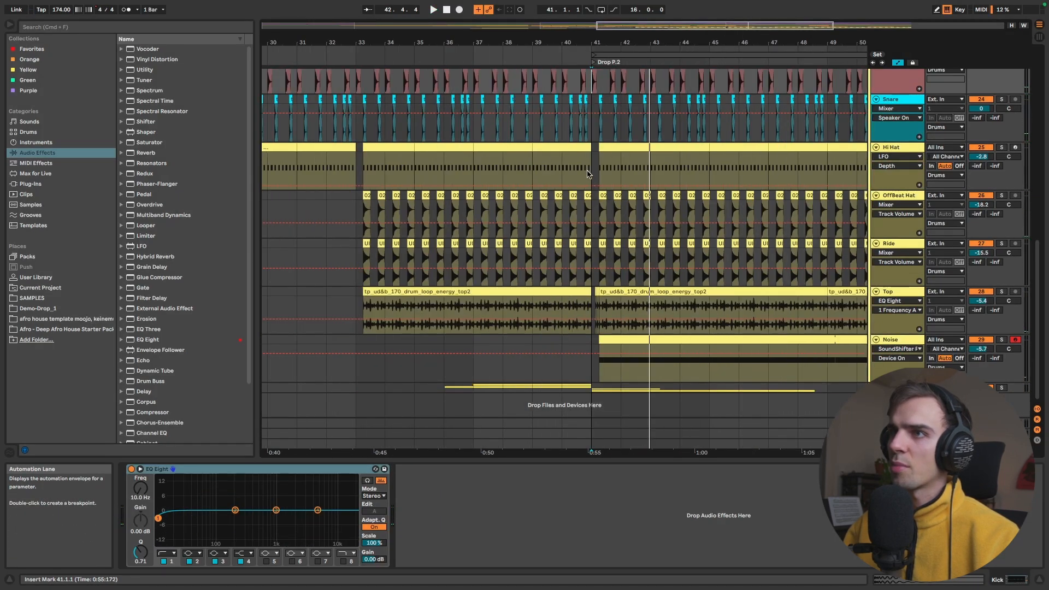
Show the hi-hat gap halfway through Drop P.1 and play the soloed Drums group from 33.1.1
scroll(591, 169, up, 1)
scroll(560, 184, left, 4)
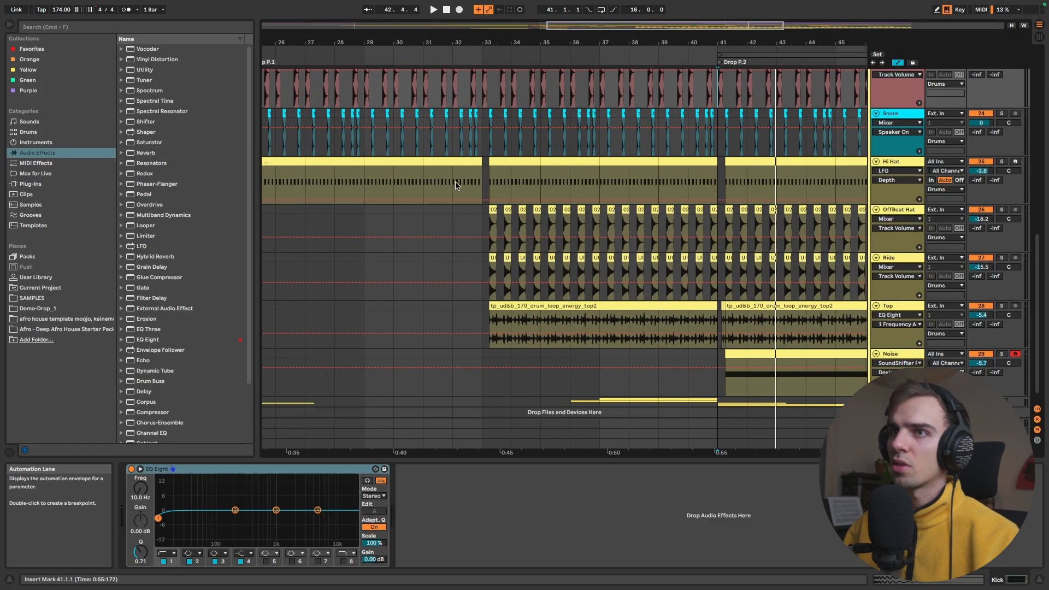
scroll(536, 196, up, 8)
scroll(503, 216, left, 3)
scroll(573, 301, up, 5)
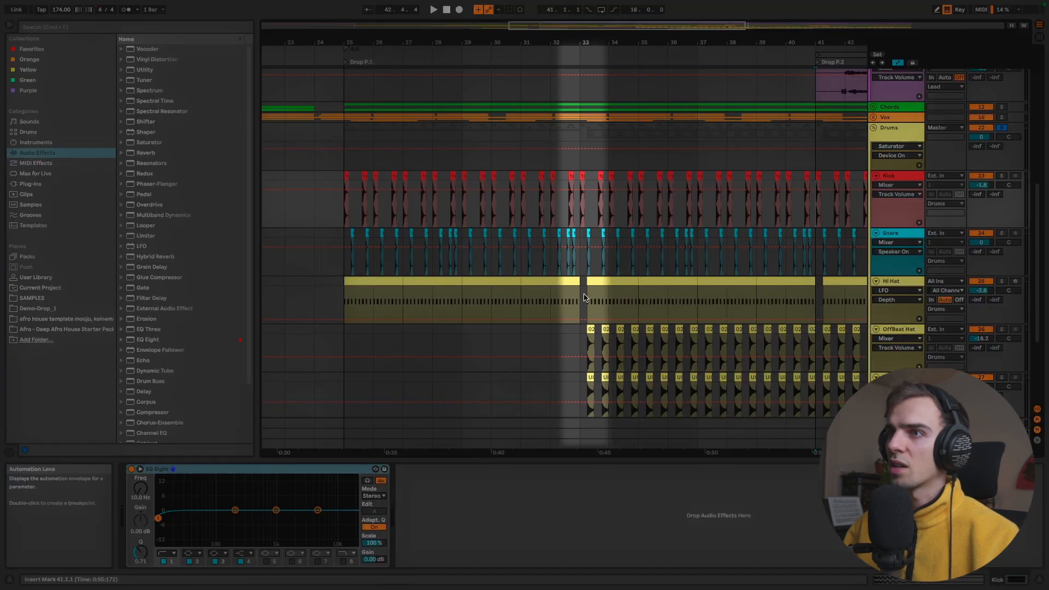
click(559, 301)
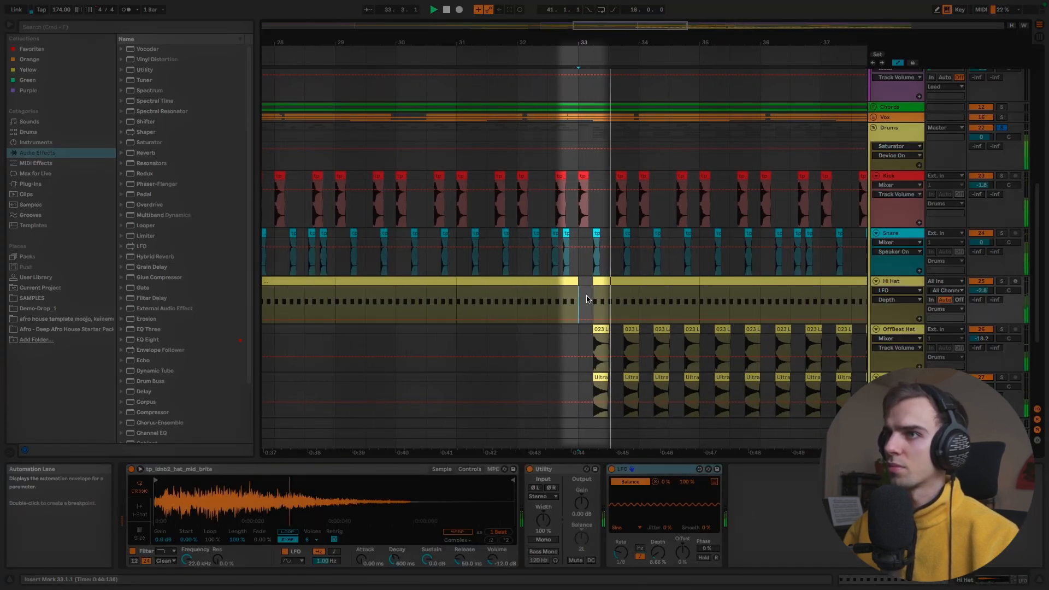
scroll(607, 297, down, 3)
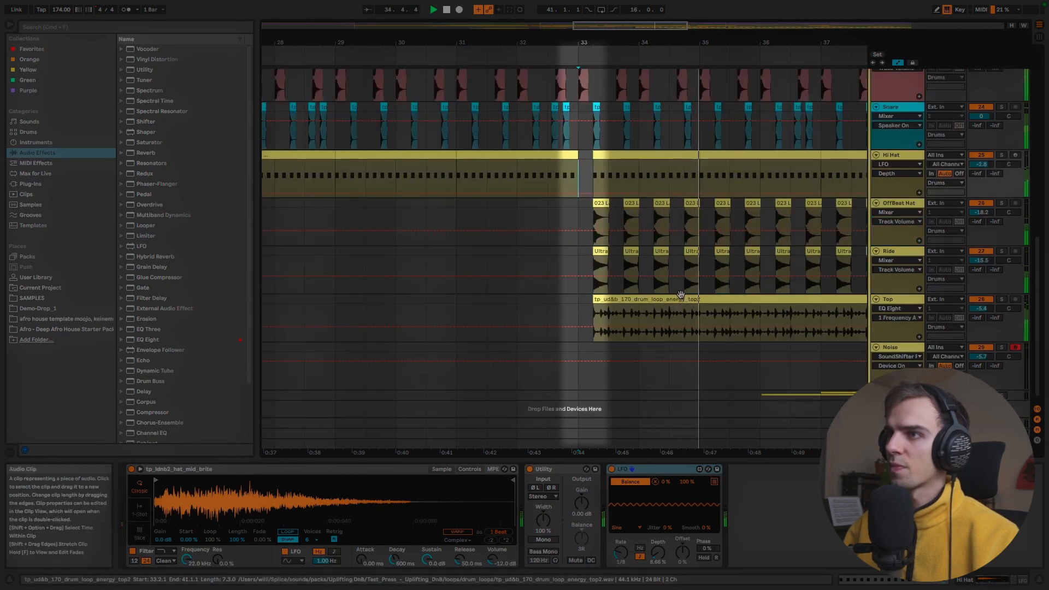
scroll(696, 294, down, 8)
Compare the drum gaps at bars 33 and 41, and replay the drums from the lone kick at 33.1.1
scroll(616, 236, up, 1)
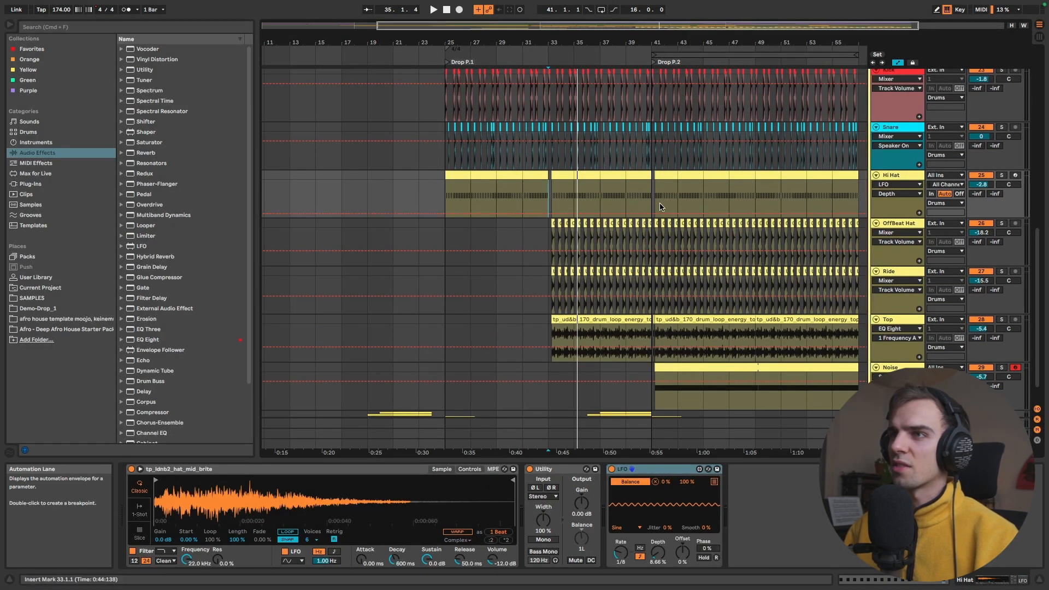
scroll(660, 206, up, 6)
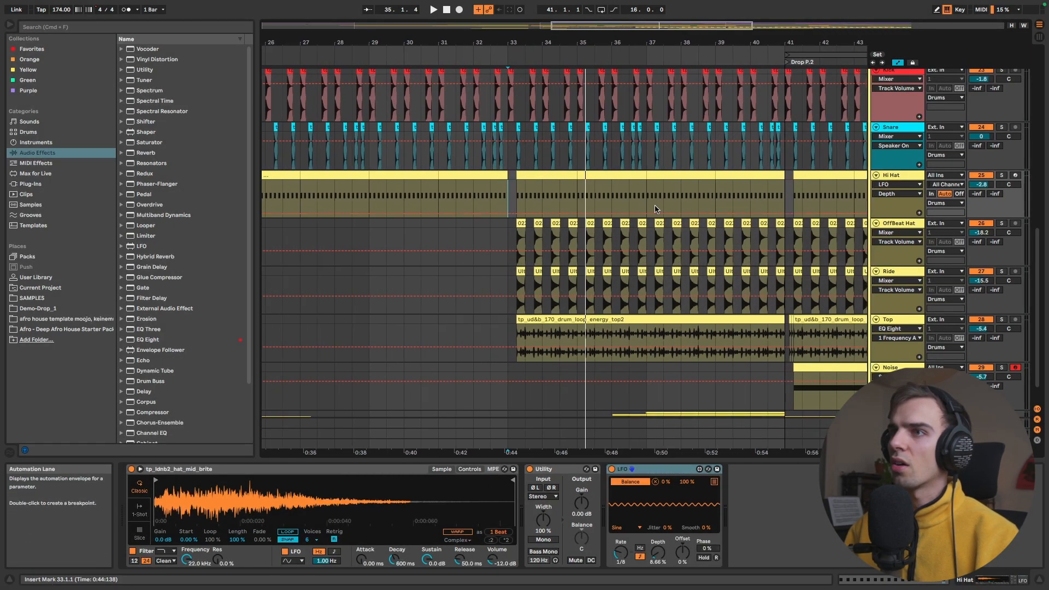
scroll(655, 208, right, 5)
scroll(421, 273, up, 5)
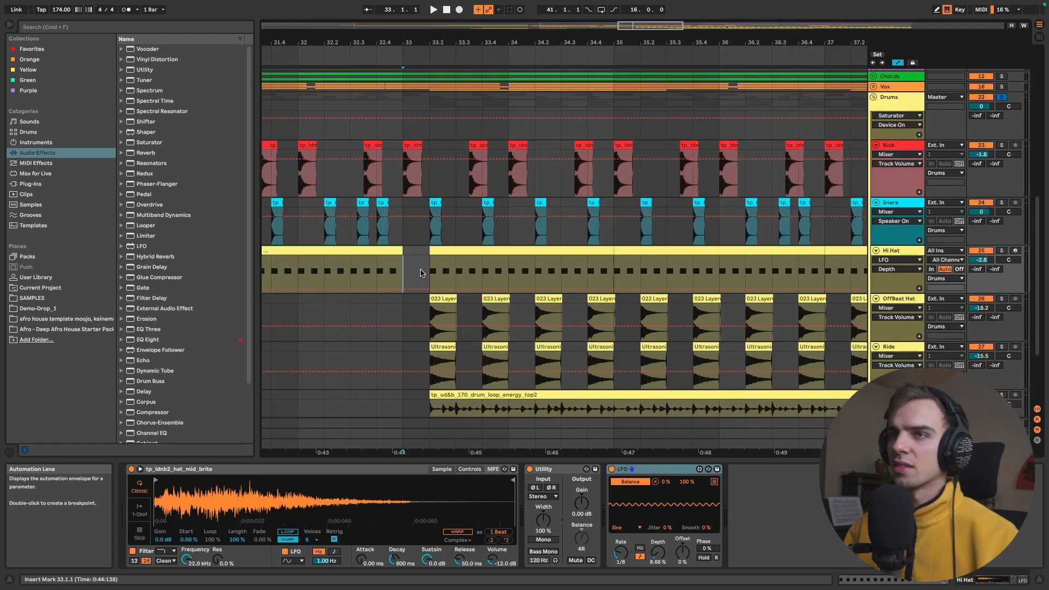
click(409, 145)
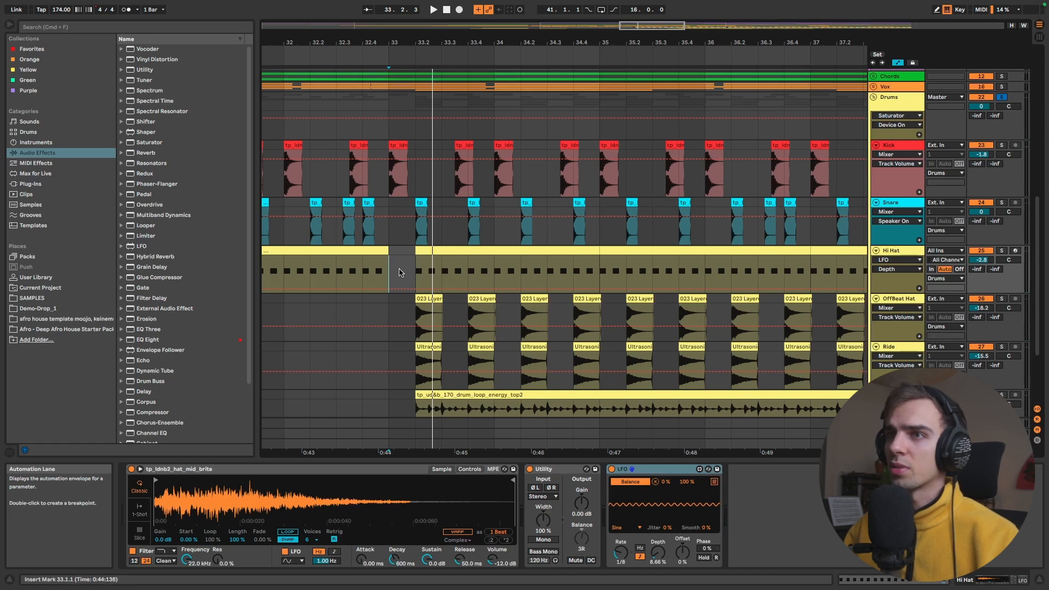
scroll(512, 251, up, 3)
scroll(536, 253, down, 5)
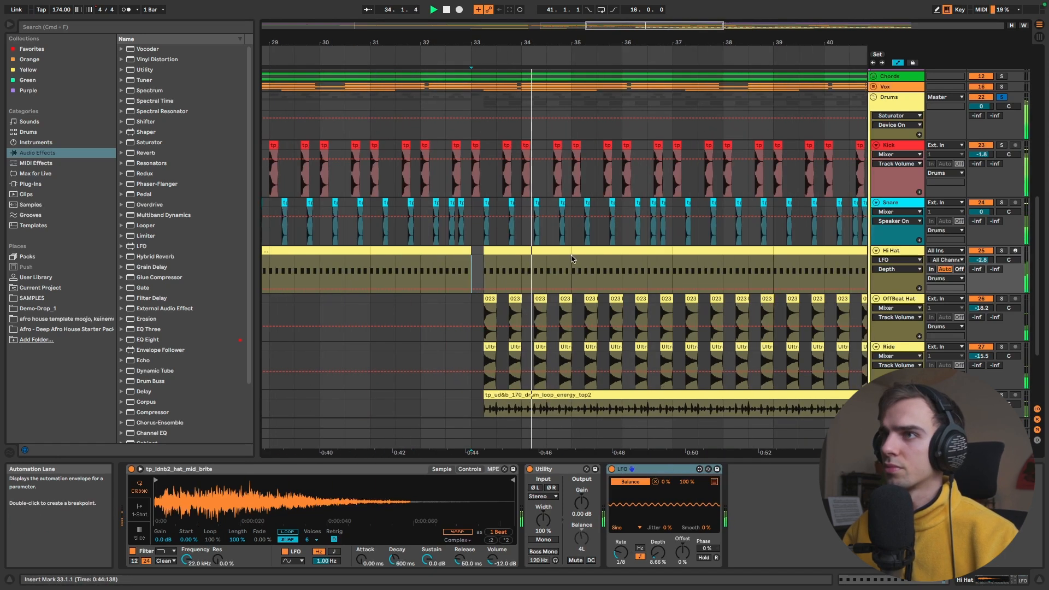
Bring up the Reese and Sub bass tracks with the insert marker on Reese at 31.1.1
scroll(584, 256, up, 2)
scroll(743, 210, up, 7)
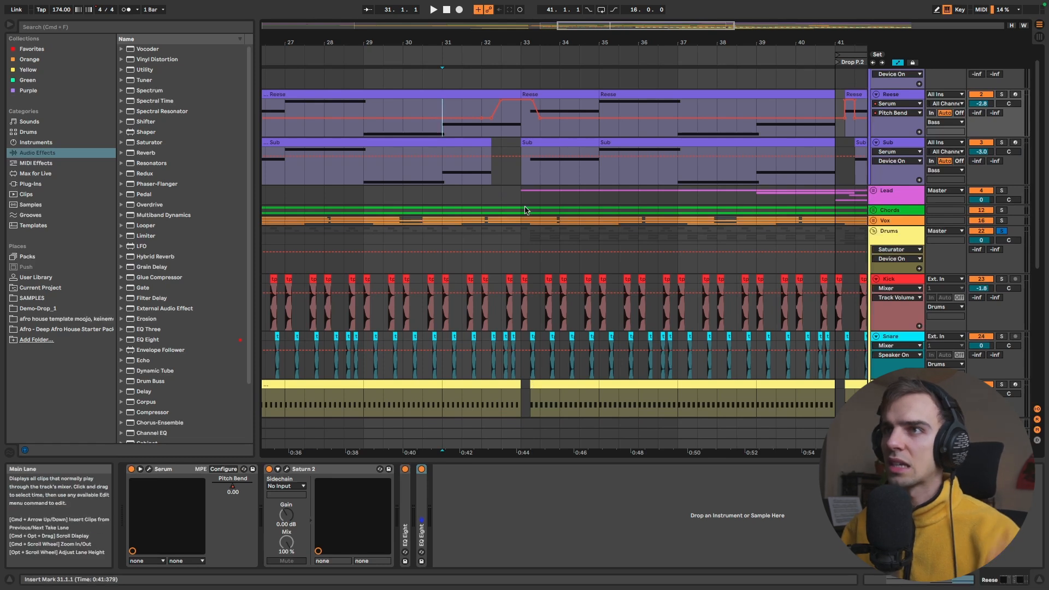
Select the Bass group and play it together with the drums from 31.1.1 through the gap at bar 33
scroll(525, 210, up, 1)
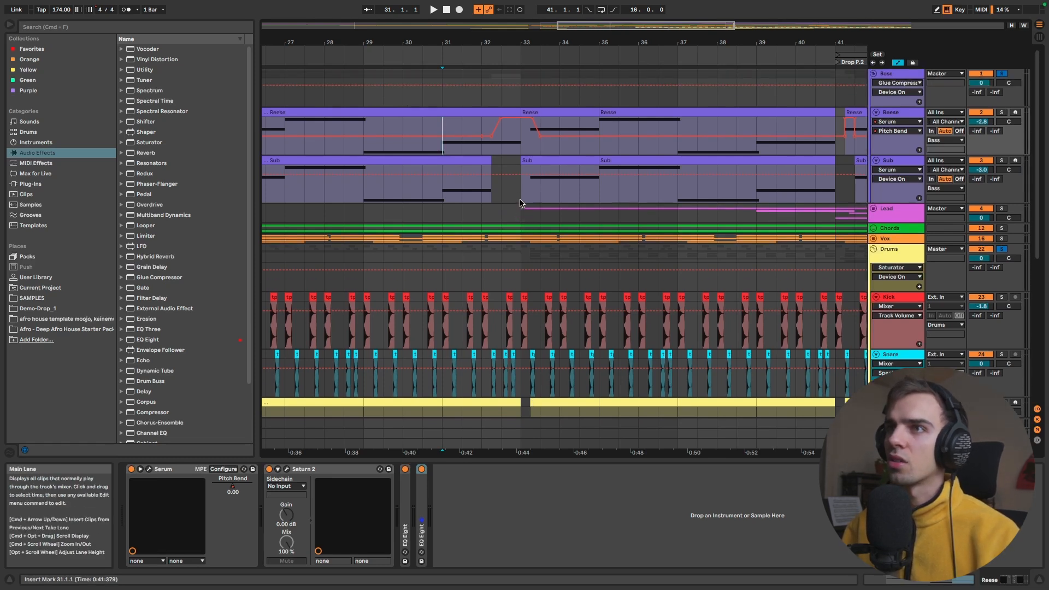
click(906, 74)
key(space)
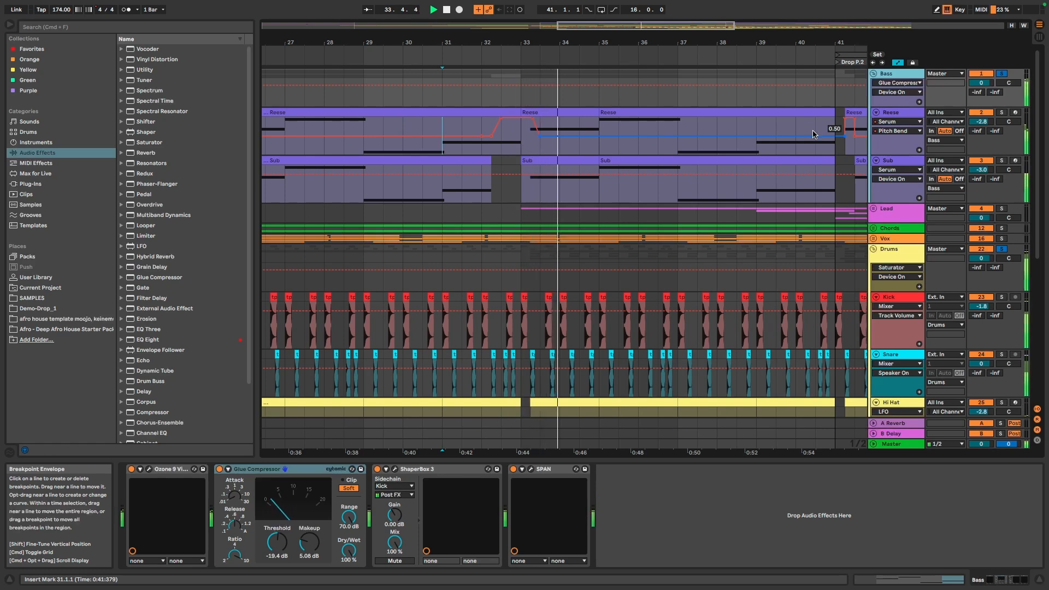
Move the insert marker to 40.3.1 on the Reese track and play the bass and drums into Drop P.2
scroll(792, 156, right, 3)
click(741, 147)
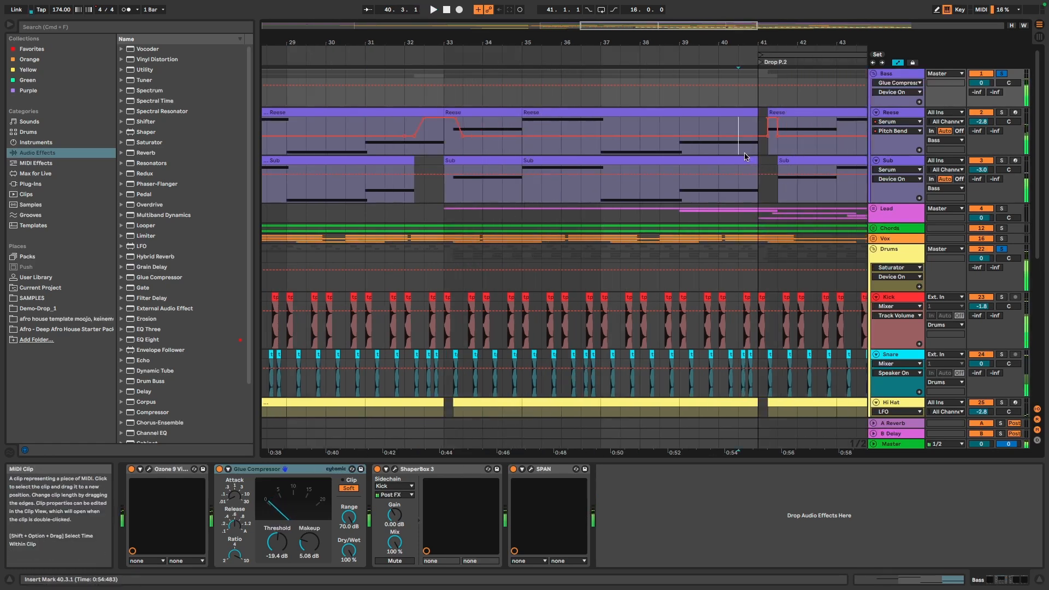
key(space)
scroll(731, 163, right, 1)
key(space)
scroll(705, 163, right, 3)
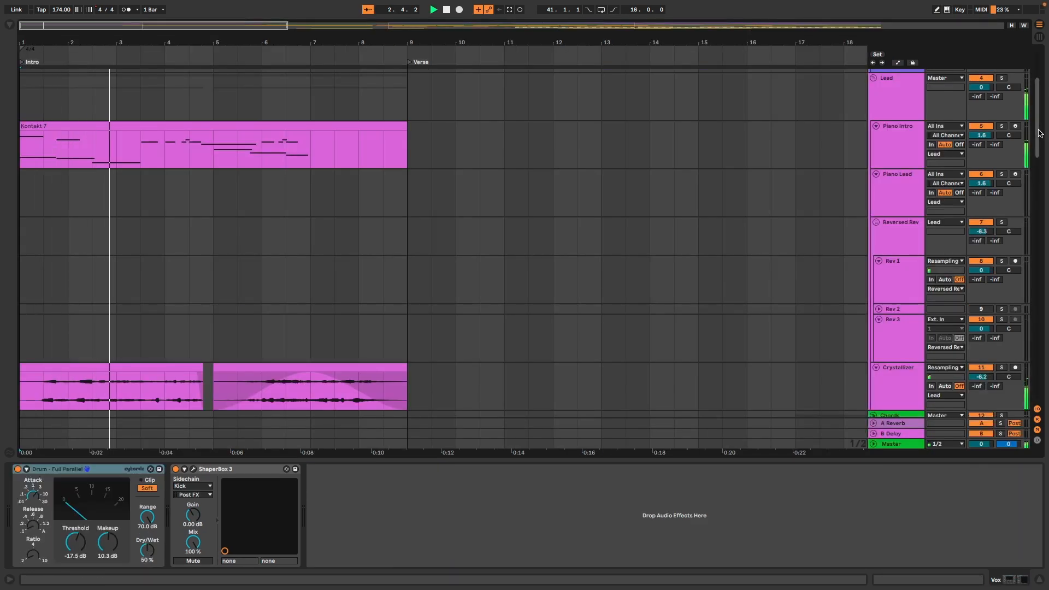
Show the device chains of the Piano and Crystallizer tracks while the Intro plays
scroll(930, 289, down, 10)
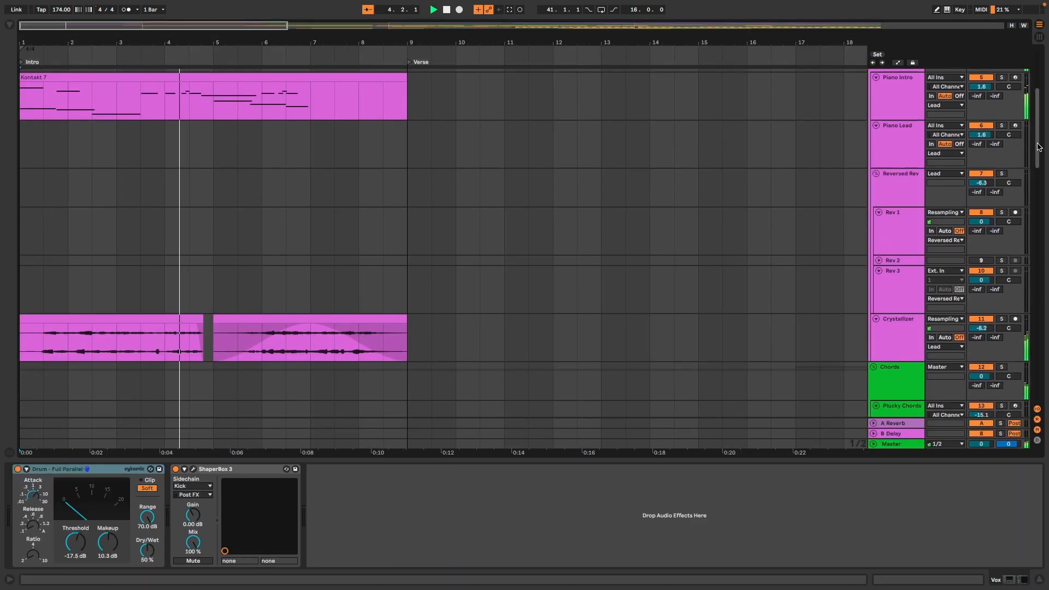
click(917, 310)
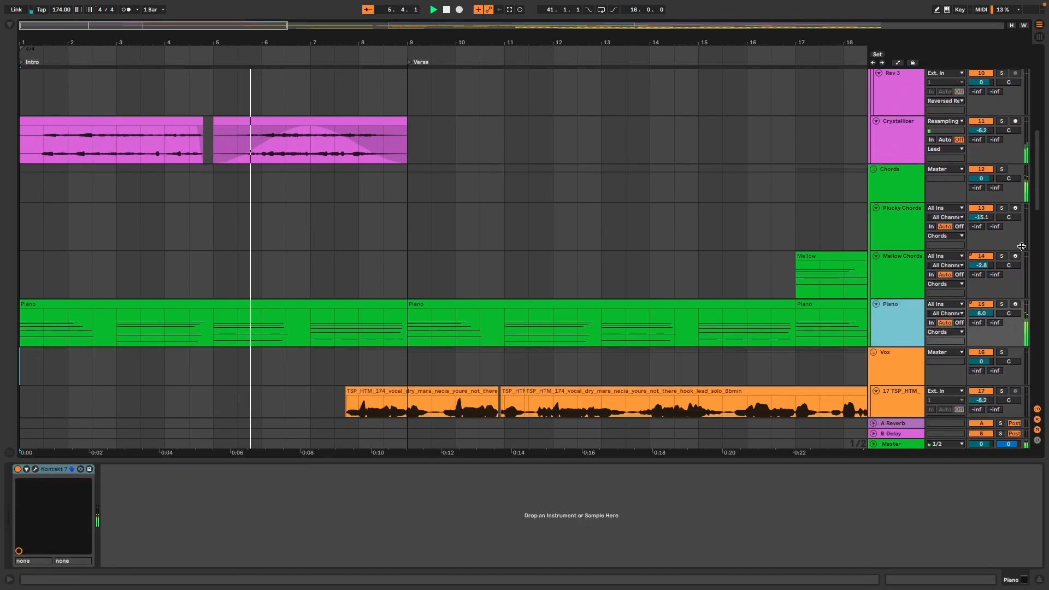
click(917, 152)
Show the devices of the lead vocal, Vocoder and Reverb tracks in the Vox group during the Verse playback
scroll(1024, 171, down, 5)
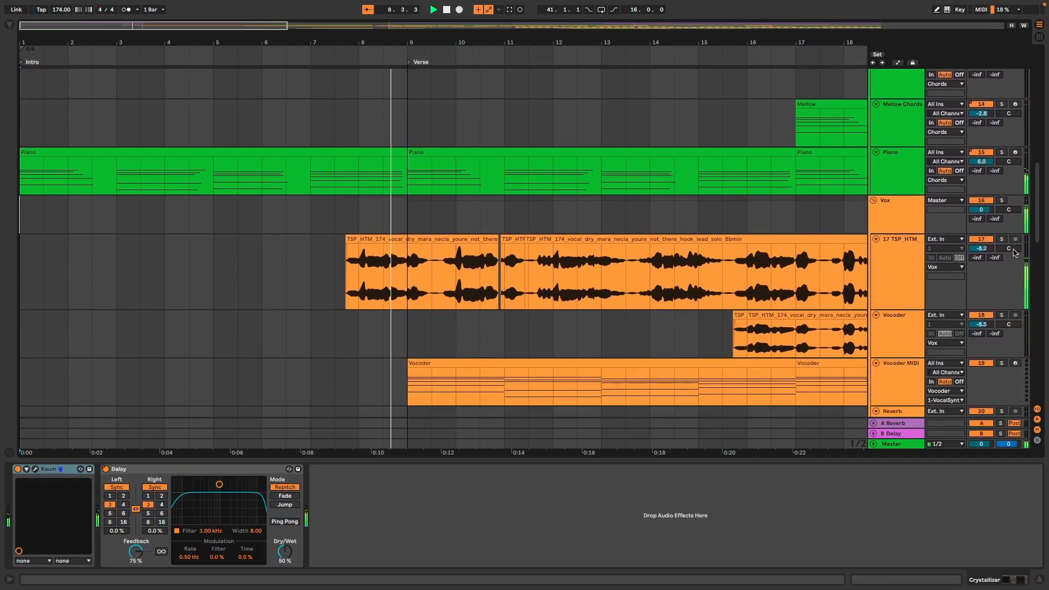
click(899, 274)
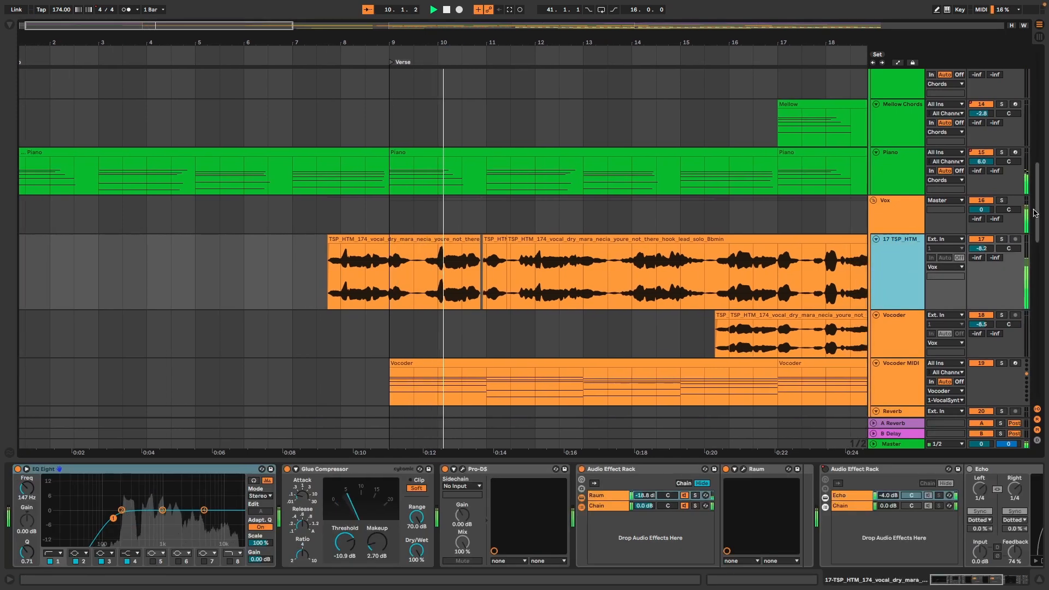
scroll(1040, 205, down, 2)
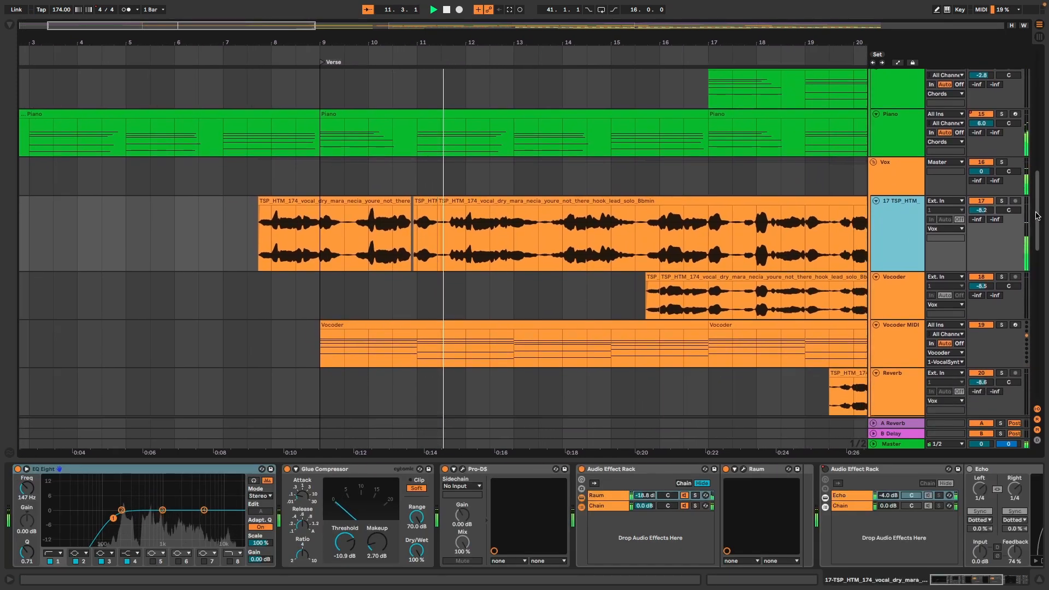
click(920, 286)
scroll(1042, 199, up, 2)
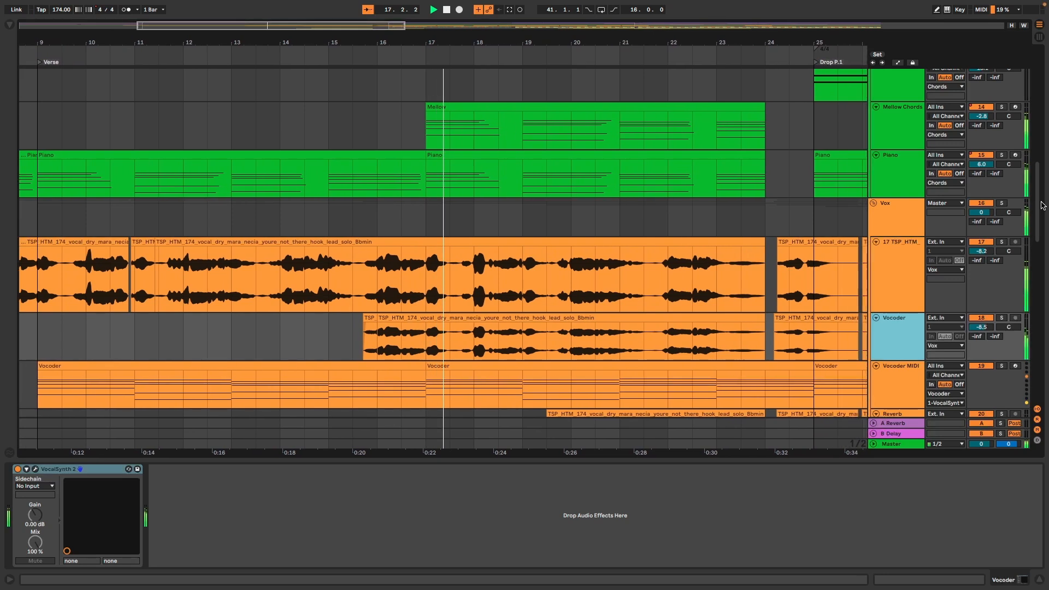
drag(1038, 211, 1038, 218)
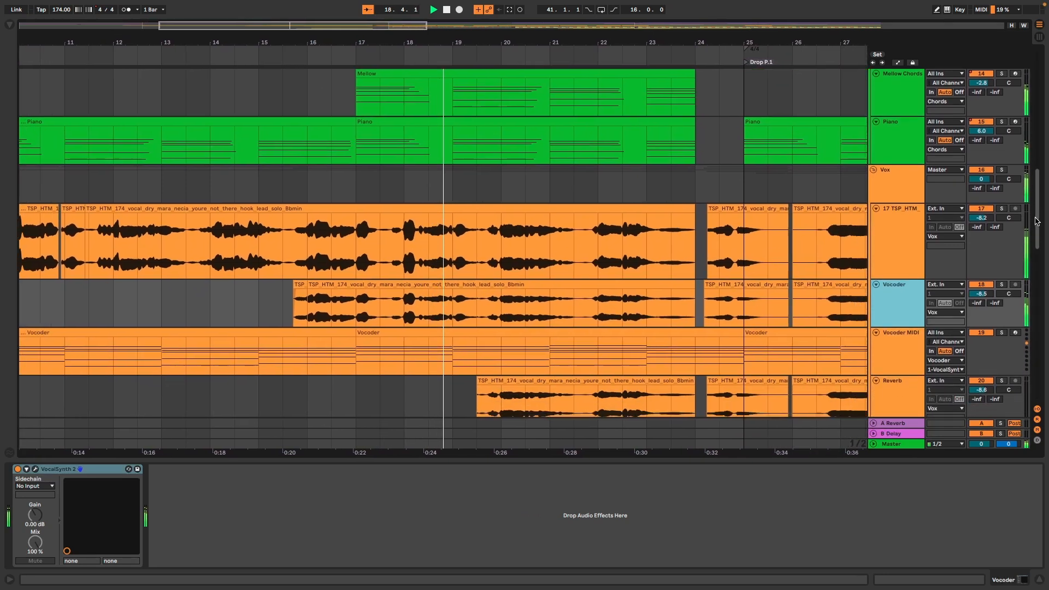
click(912, 381)
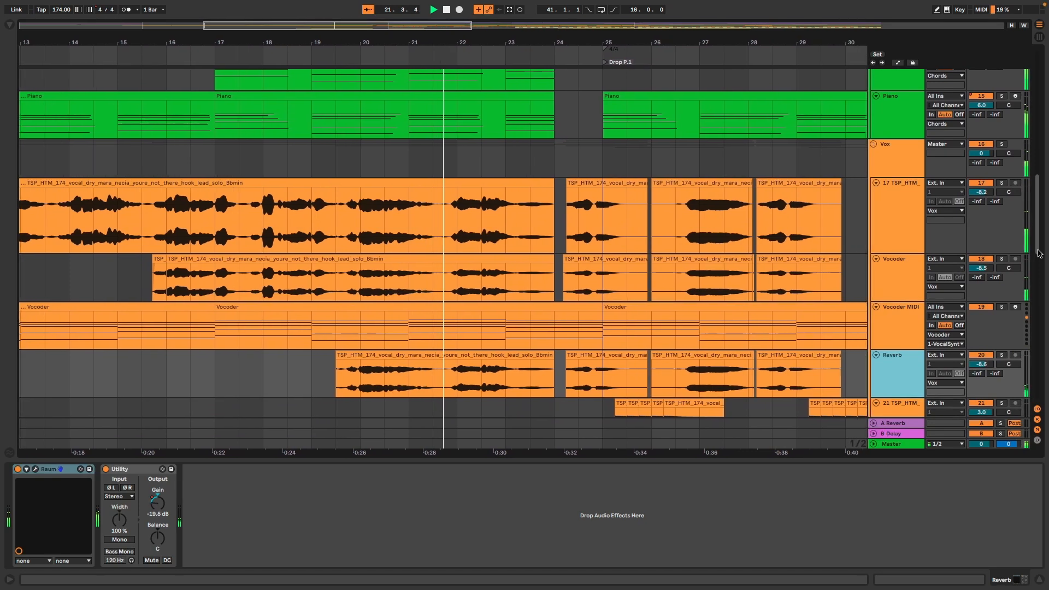
Show the Drums group and Hi Hat devices as Drop P.1 plays, and bring the hat, ride and top tracks into view
scroll(939, 282, down, 8)
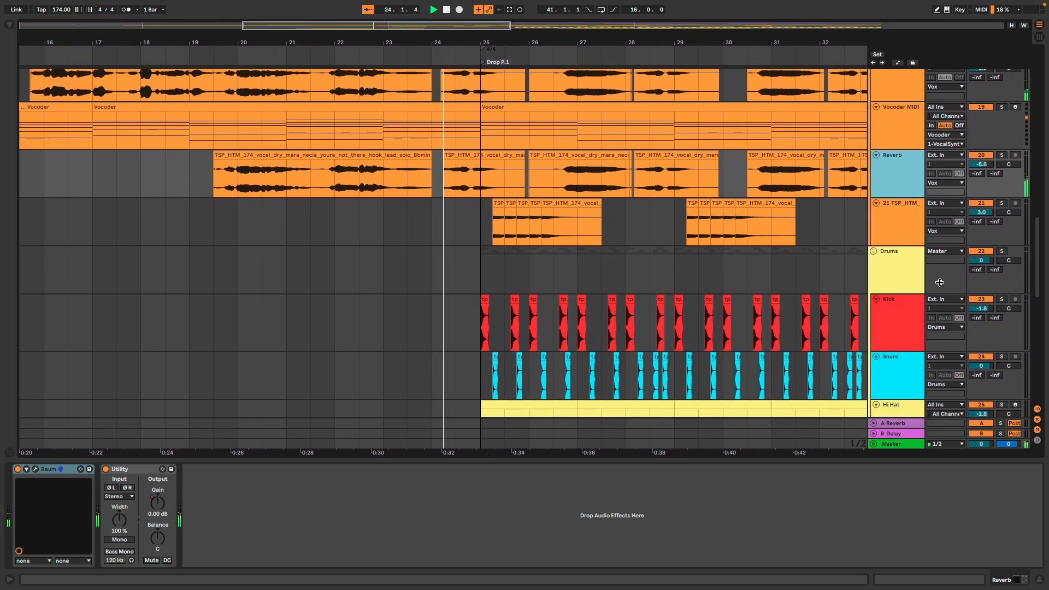
click(939, 282)
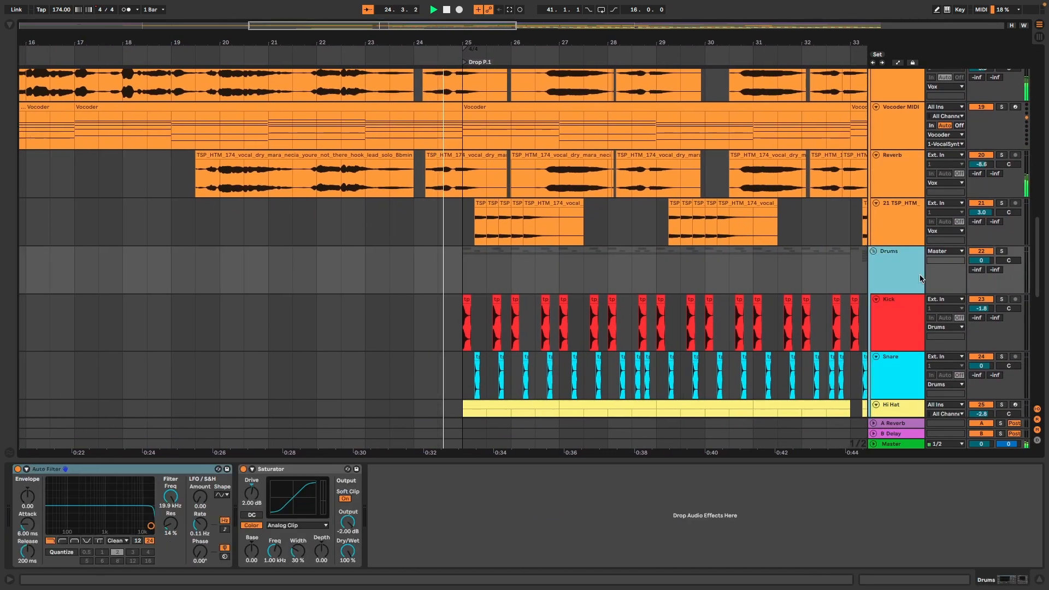
scroll(1041, 270, down, 3)
scroll(1041, 270, down, 3)
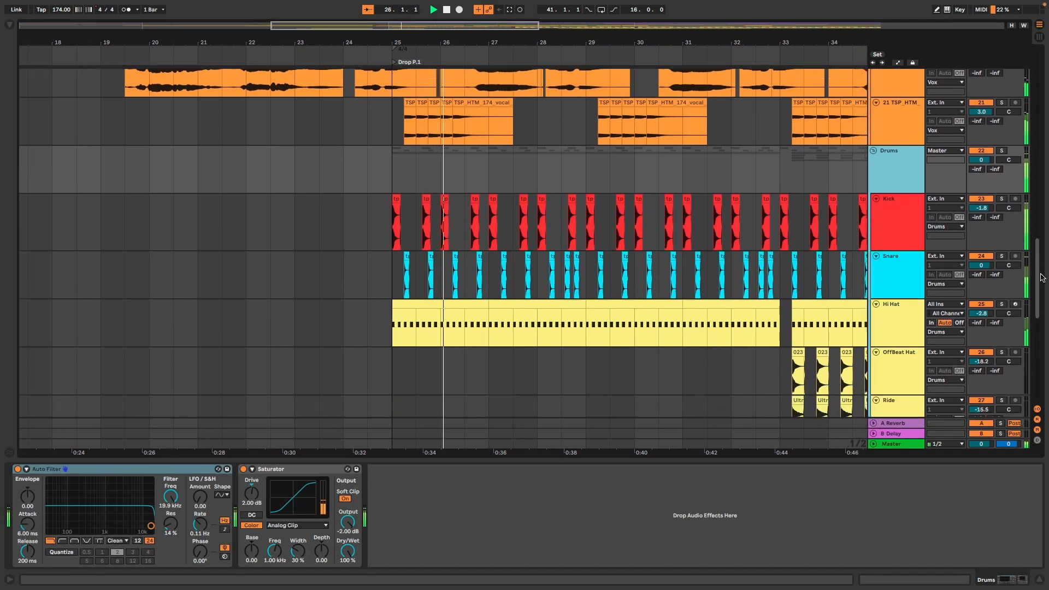
click(902, 290)
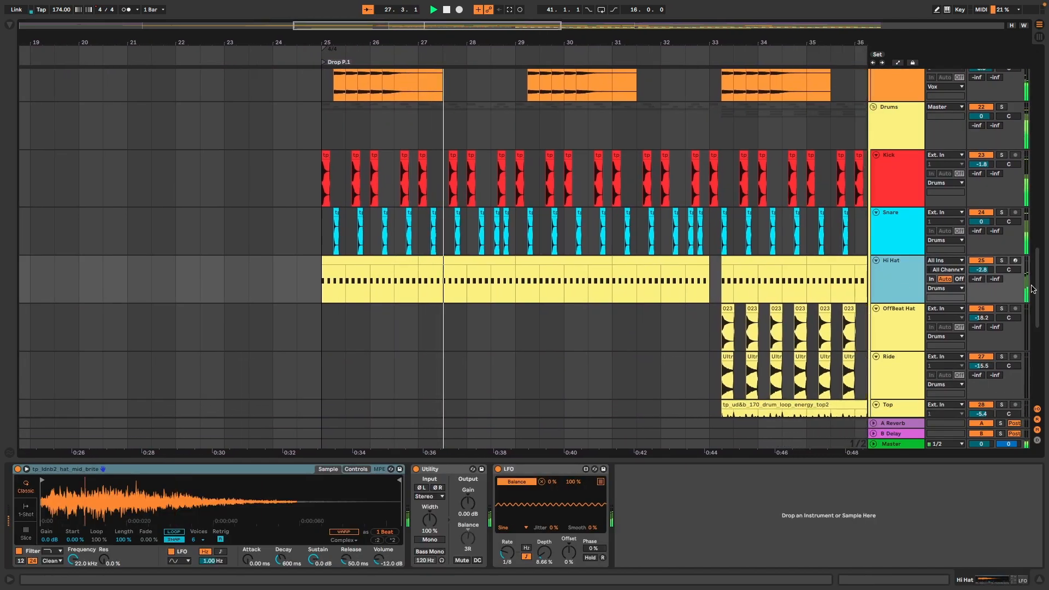
scroll(1041, 295, down, 1)
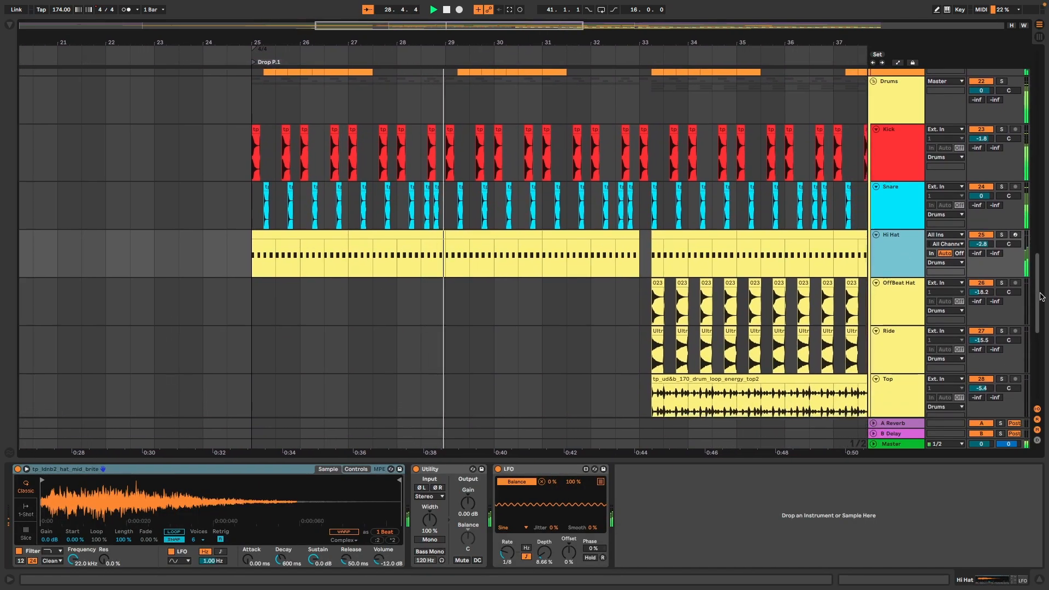
scroll(1041, 298, down, 2)
Show the device chains of the Reese and Sub tracks and the Bass group during the second half of Drop P.1
drag(1040, 303, 1026, 90)
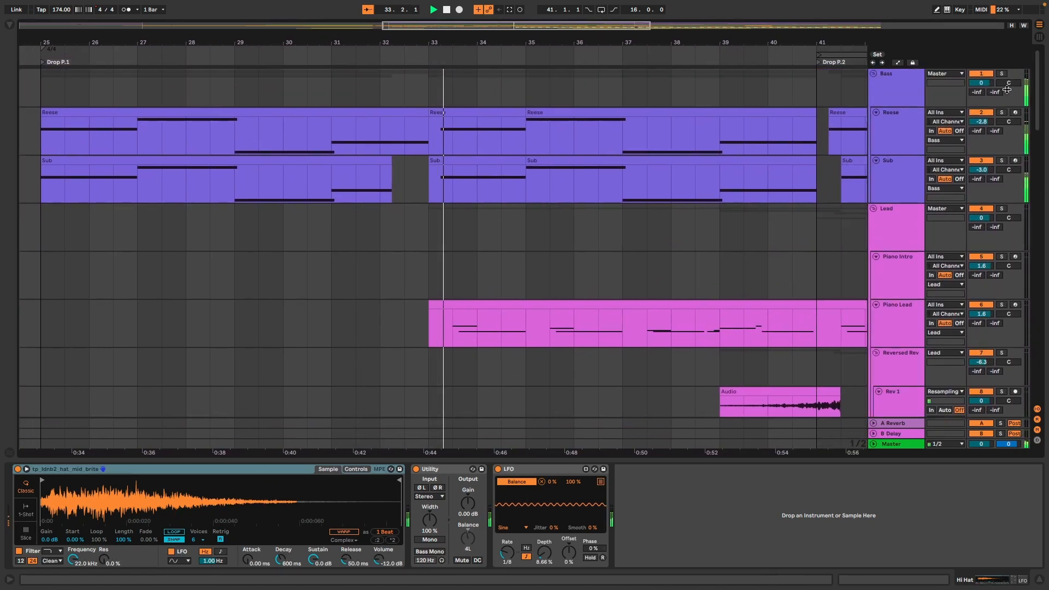
click(898, 121)
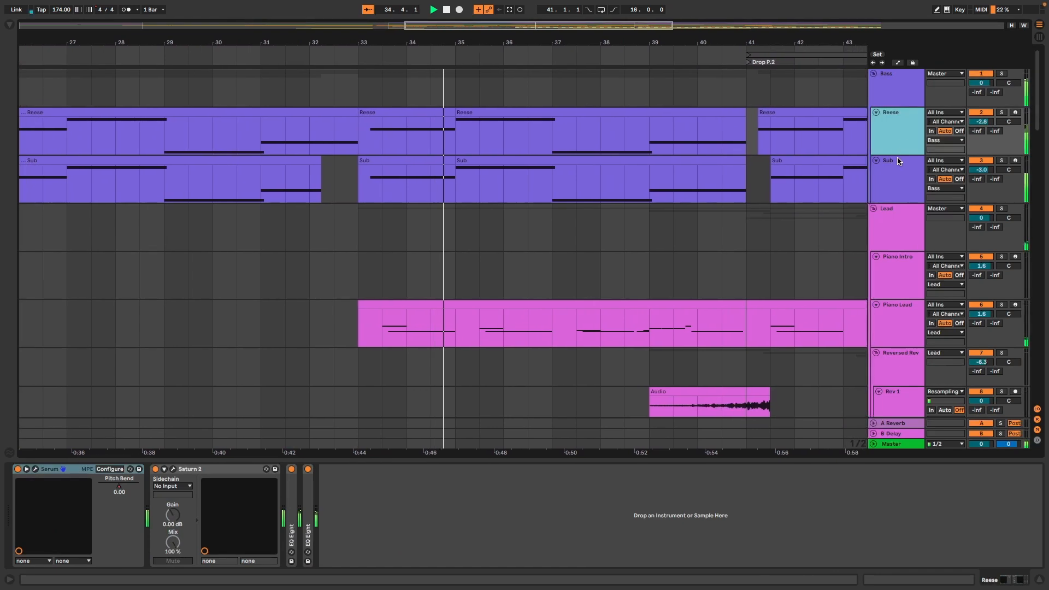
click(893, 180)
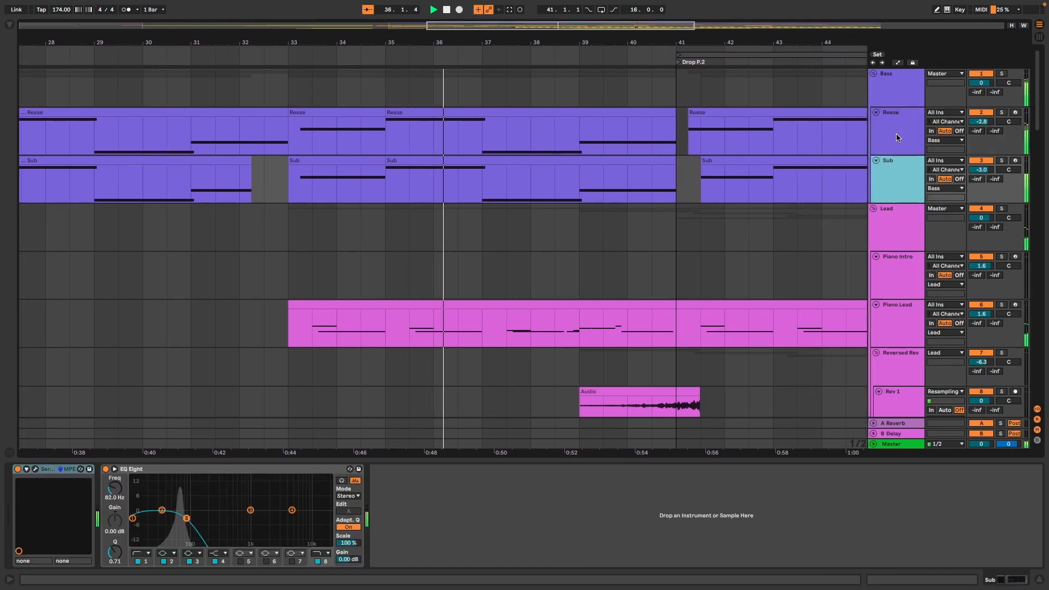
click(897, 93)
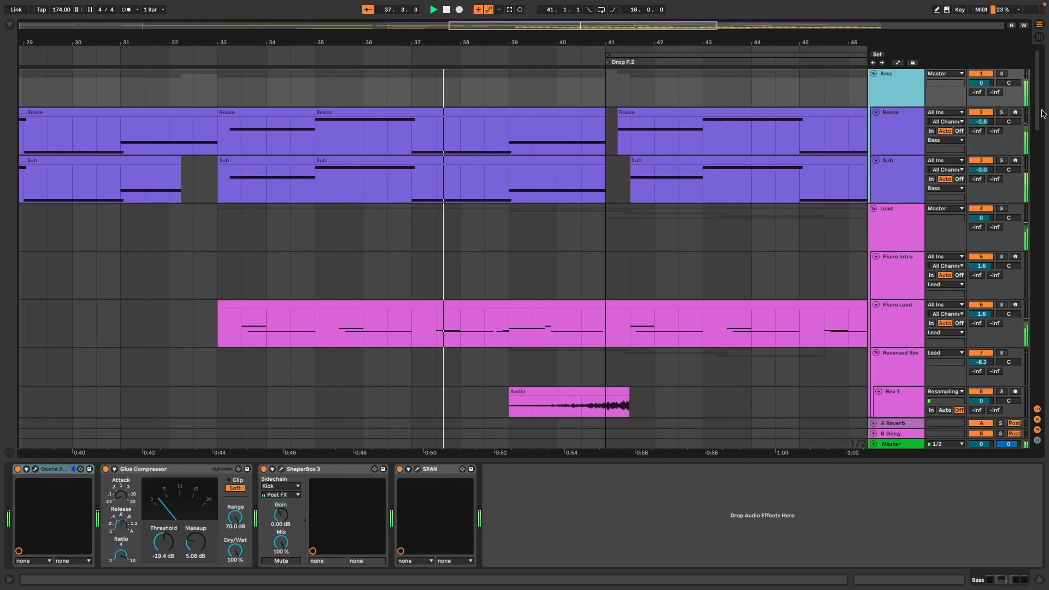
Show the Piano Lead device chain in Drop P.2, and look over the drum, chord and lead tracks until playback reaches the end
drag(1037, 116, 1041, 146)
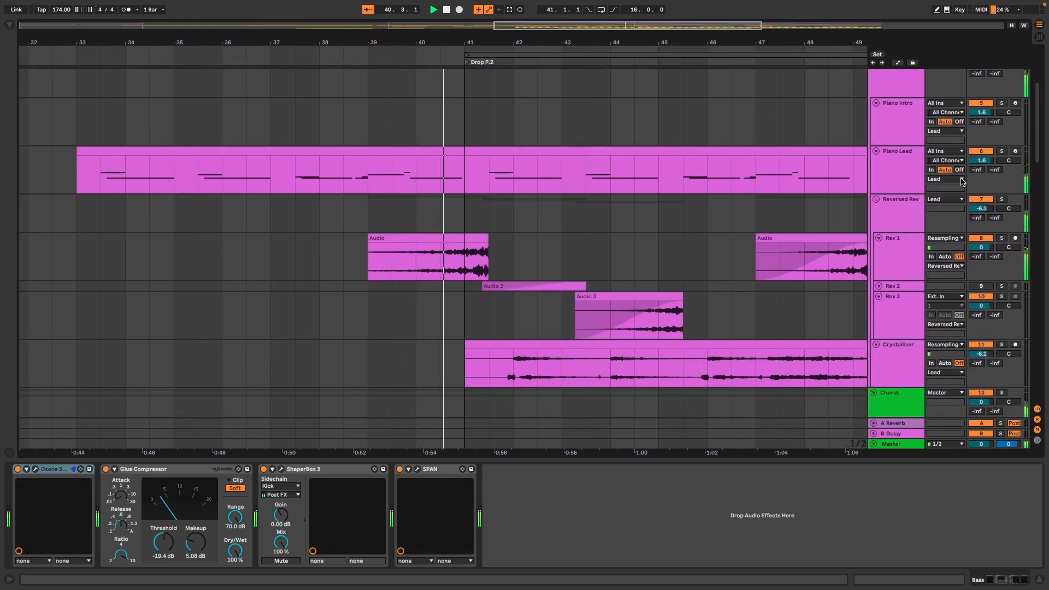
click(899, 185)
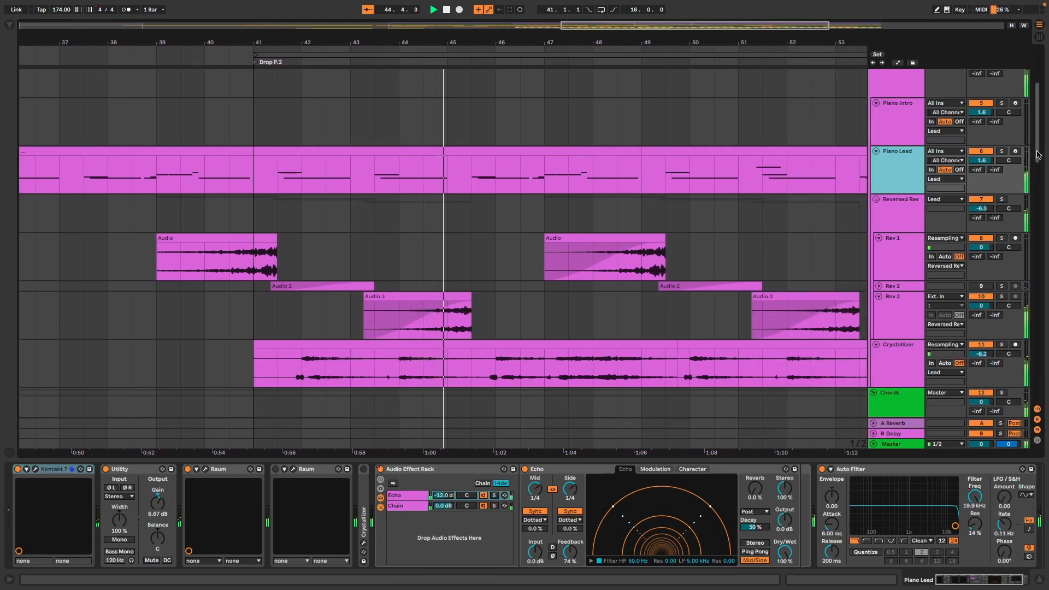
drag(1038, 155, 1047, 219)
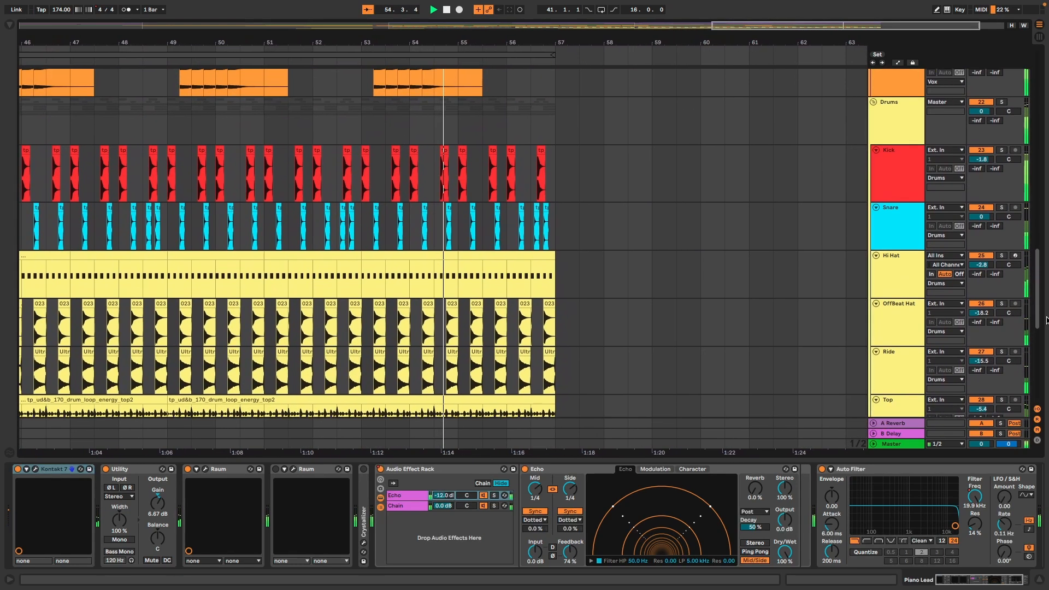
drag(1045, 320, 1039, 257)
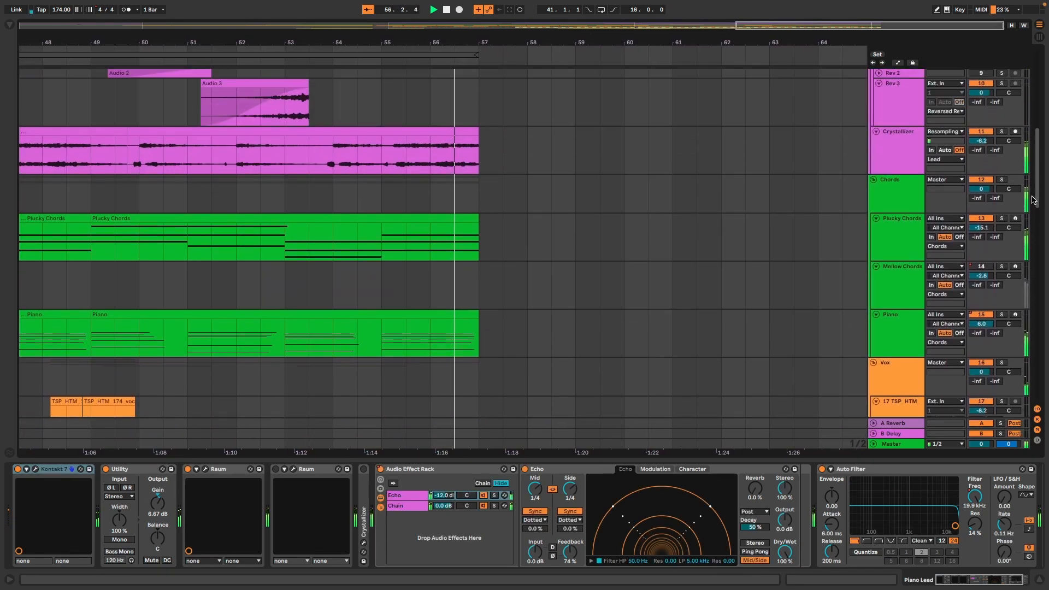
drag(1032, 165, 1032, 149)
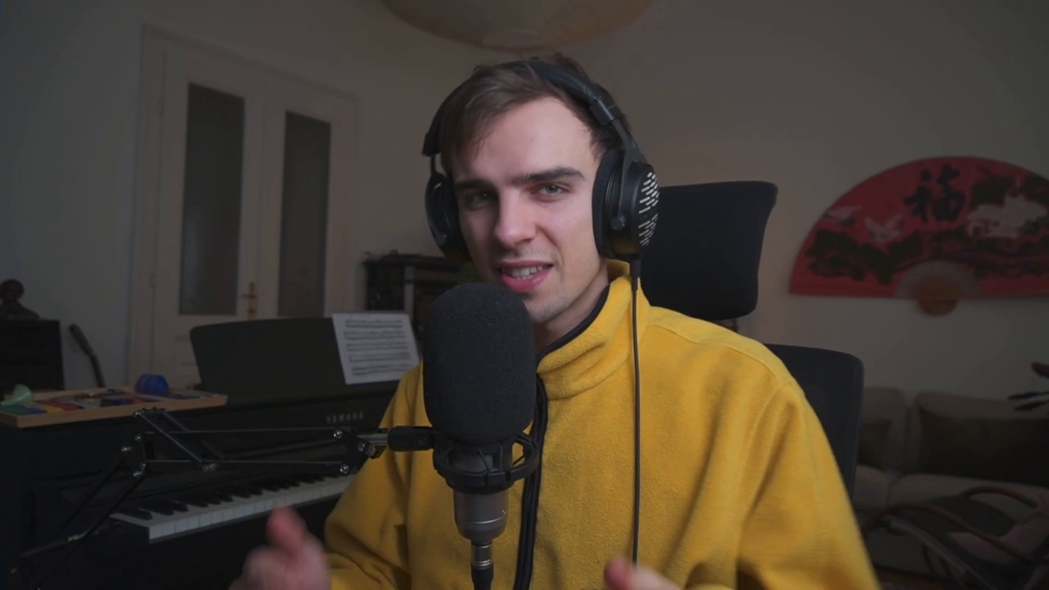